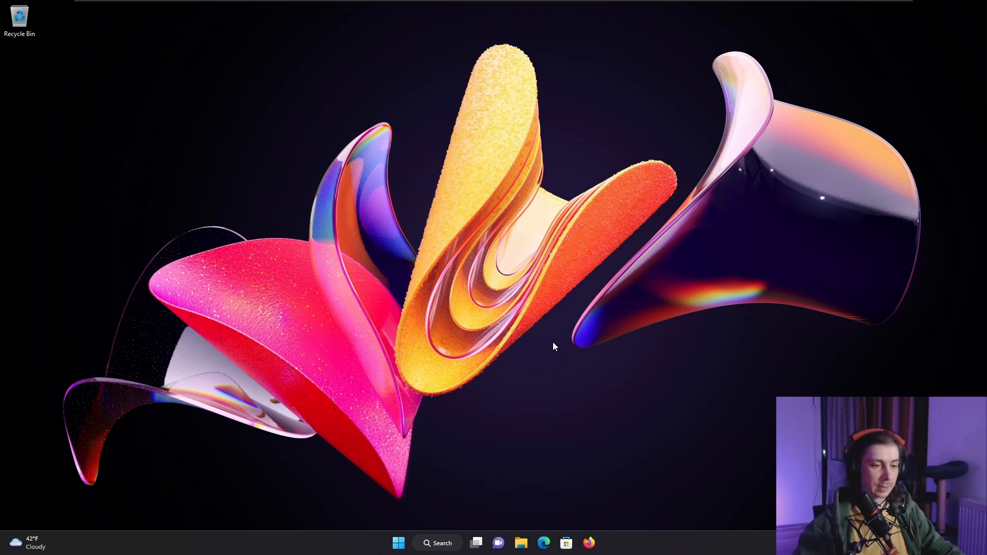
# - Uninstall WhatsApp from the pinned apps in the Start menu
pyautogui.click(399, 544)
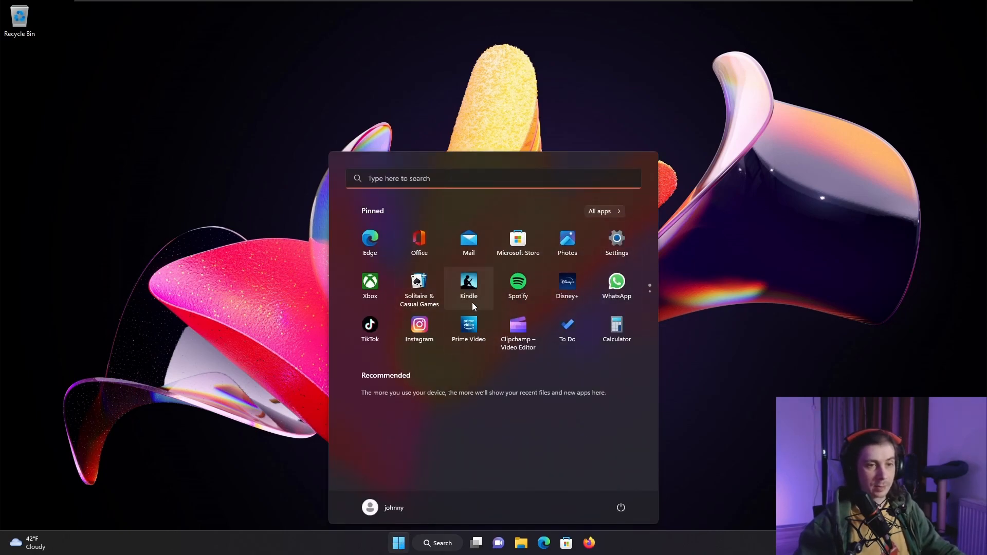
pyautogui.rightClick(616, 298)
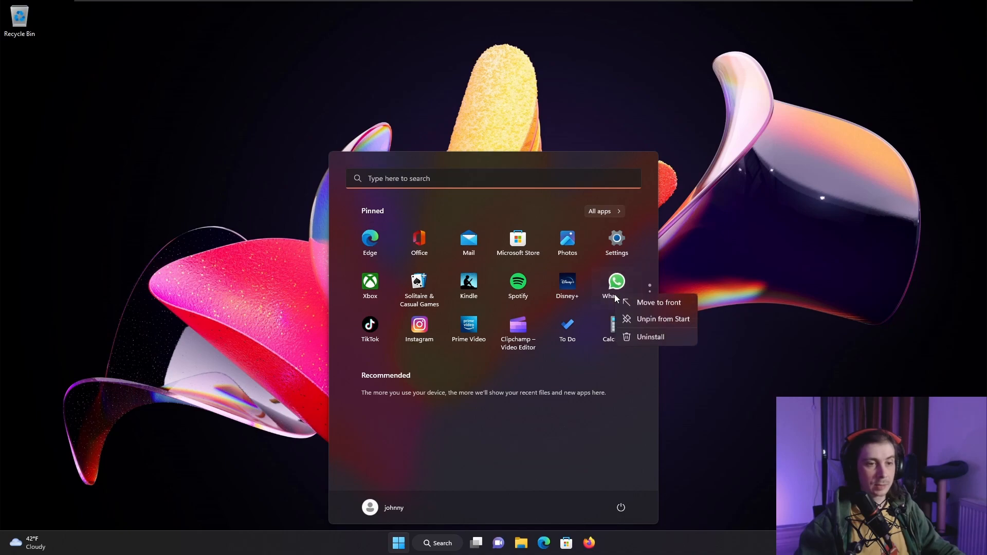
pyautogui.click(640, 338)
pyautogui.click(466, 375)
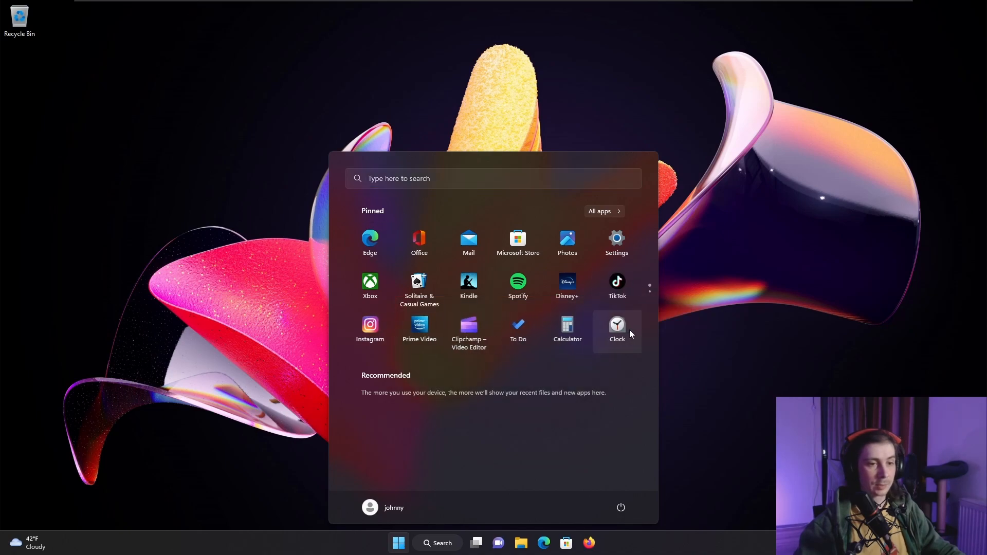
# - Uninstall the pinned Disney+ app and confirm its removal
pyautogui.rightClick(616, 286)
pyautogui.click(581, 338)
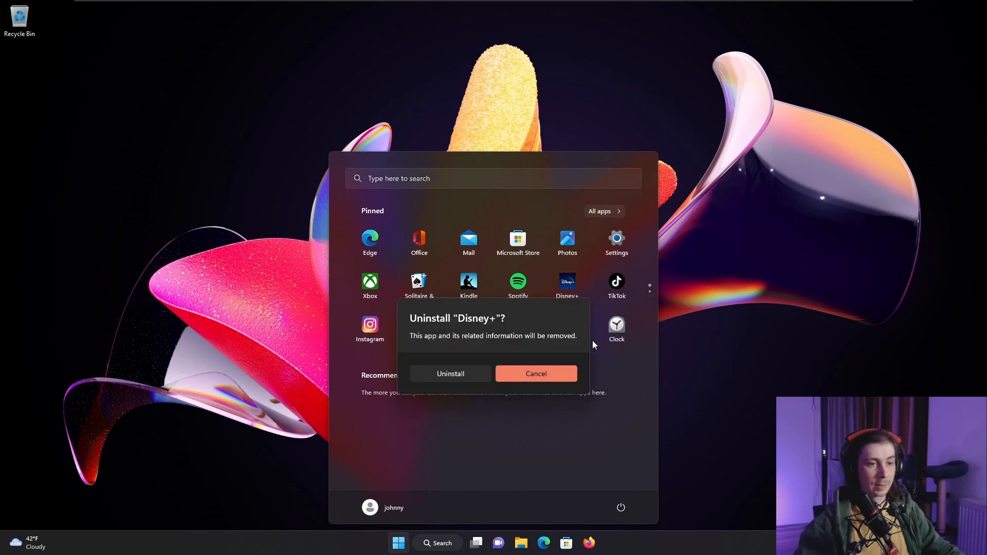
pyautogui.click(471, 367)
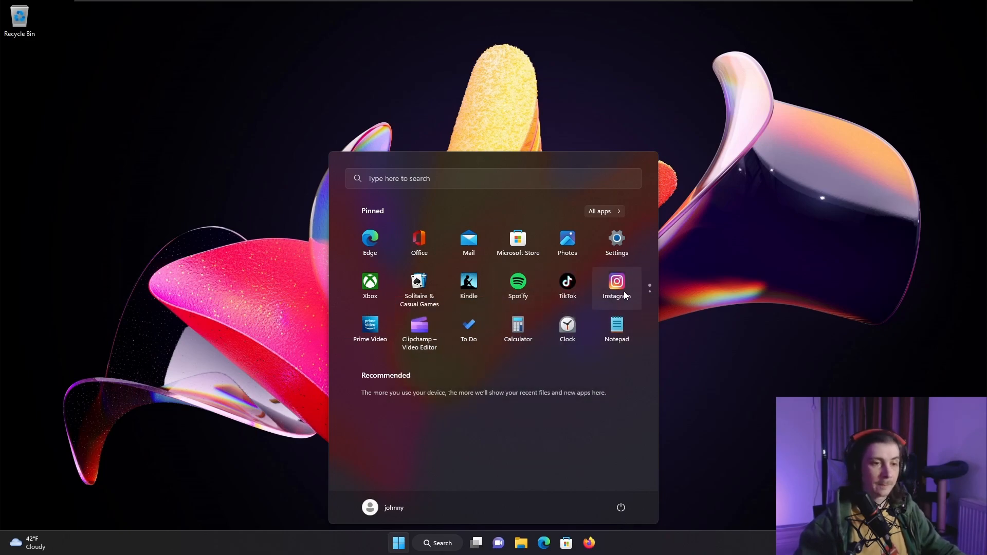
# - Uninstall the pinned Instagram app, confirm its removal, and close the Start menu
pyautogui.rightClick(624, 294)
pyautogui.click(648, 332)
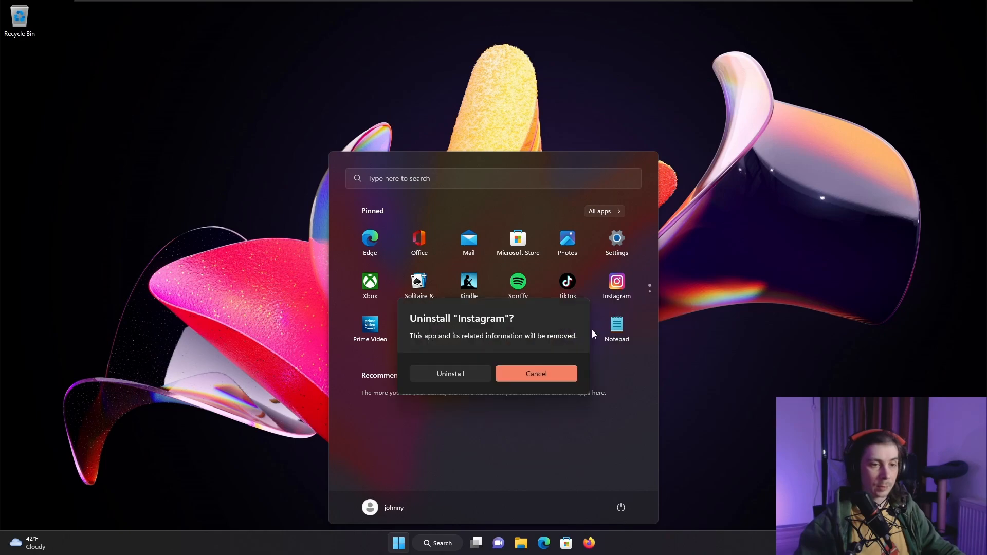
pyautogui.click(465, 374)
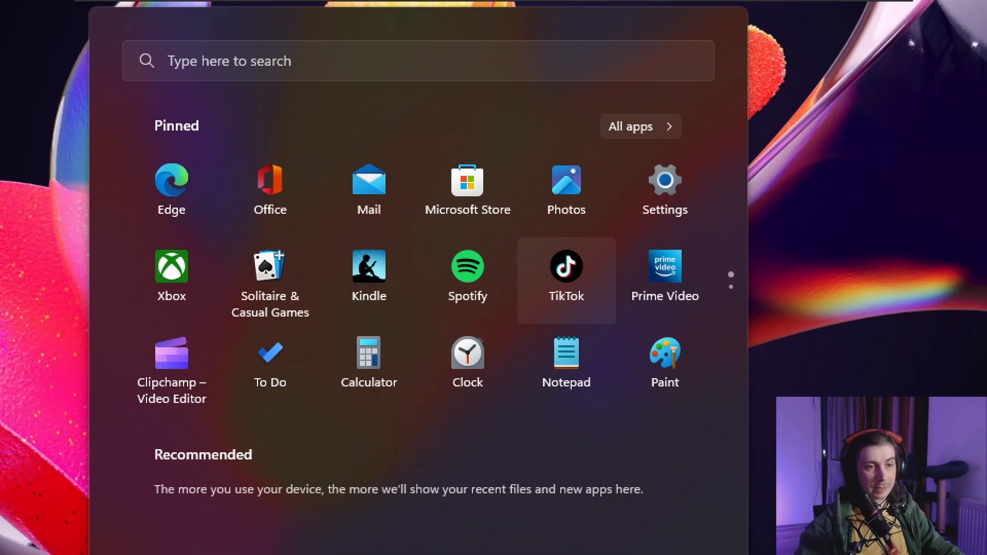
pyautogui.press('super')
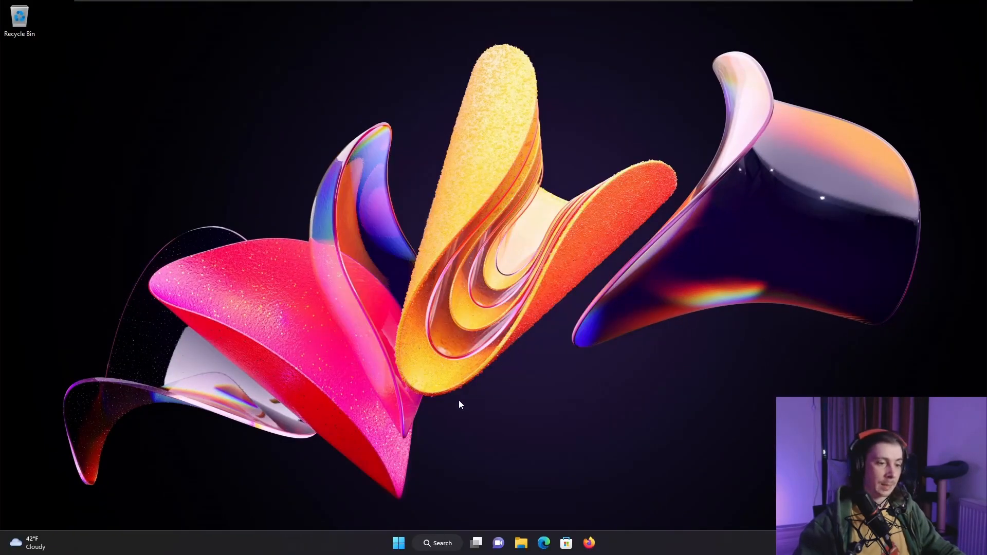
# - Change the Start menu layout to More pins in the Start settings, and close the settings window
pyautogui.click(400, 547)
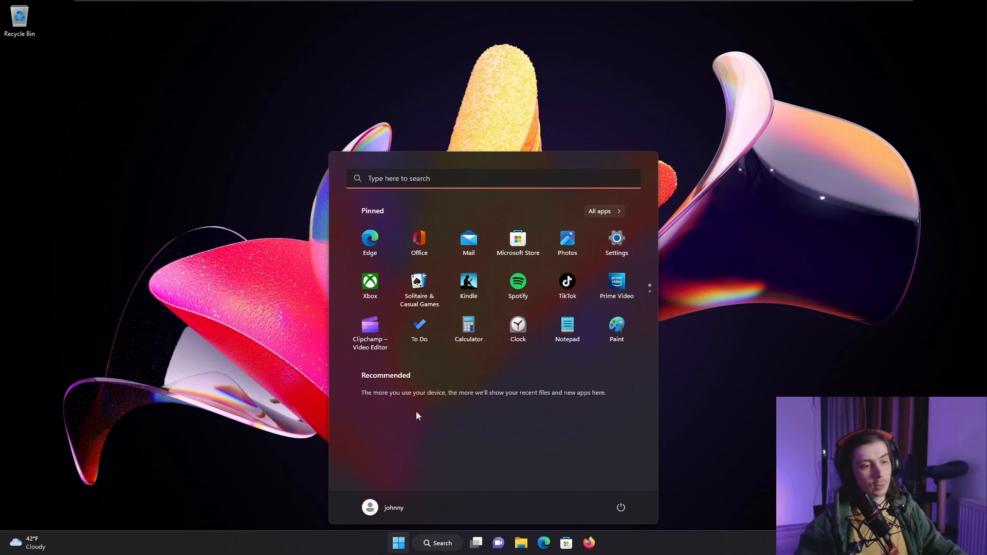
pyautogui.rightClick(398, 543)
pyautogui.click(487, 508)
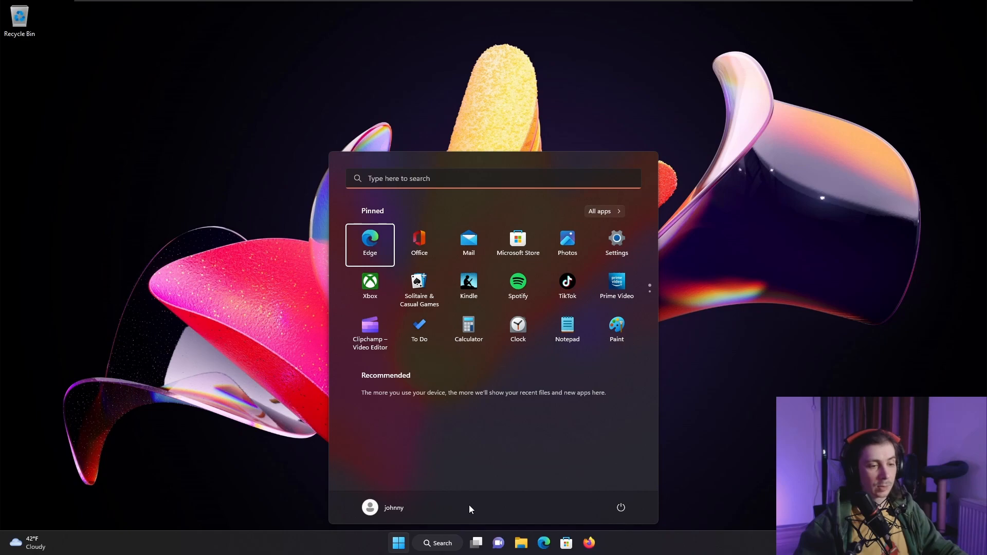
pyautogui.rightClick(469, 504)
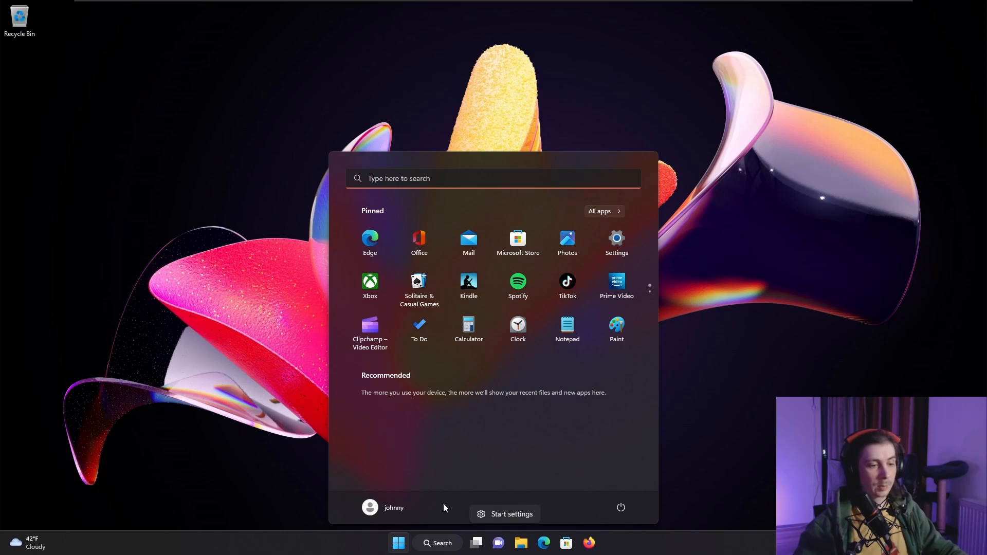
pyautogui.click(498, 514)
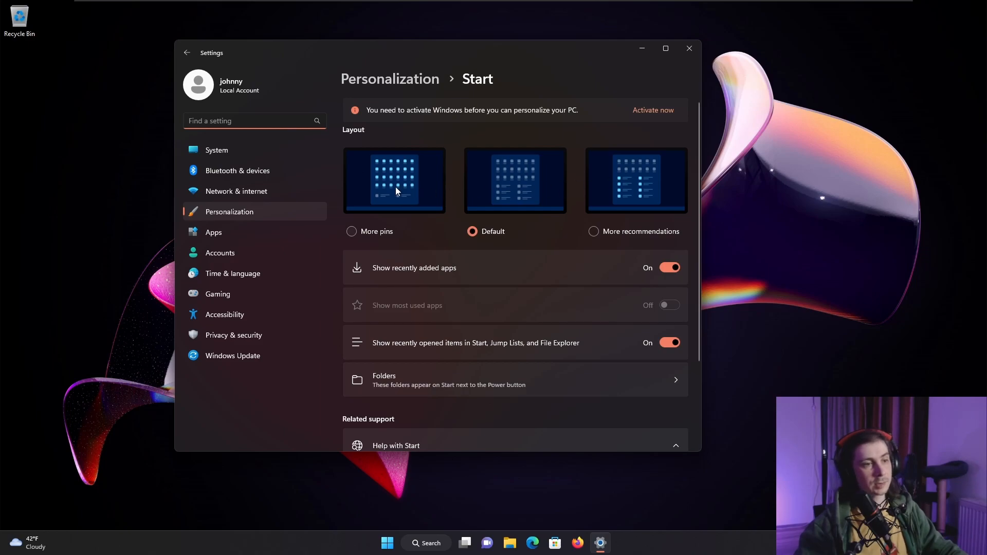
pyautogui.click(366, 220)
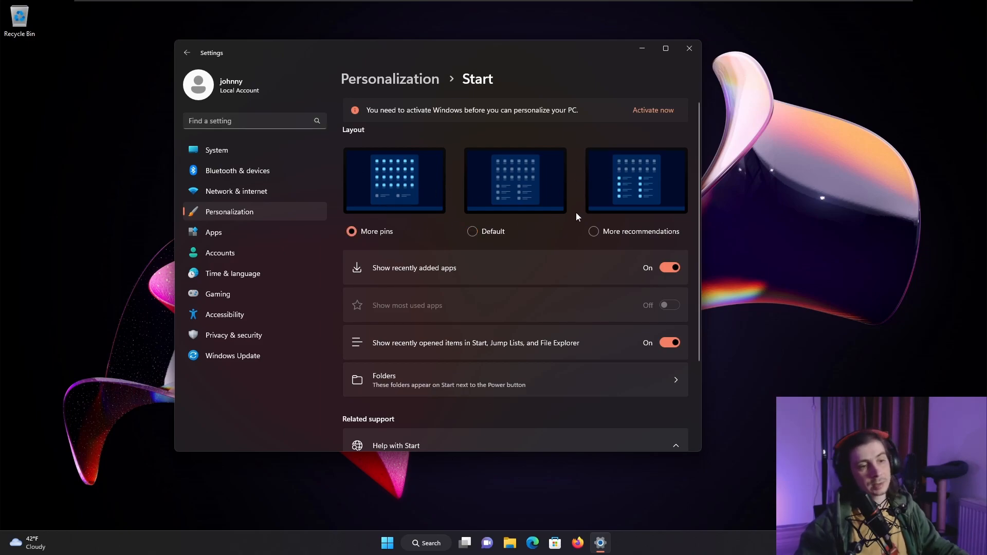
pyautogui.hotkey('alt', 'F4')
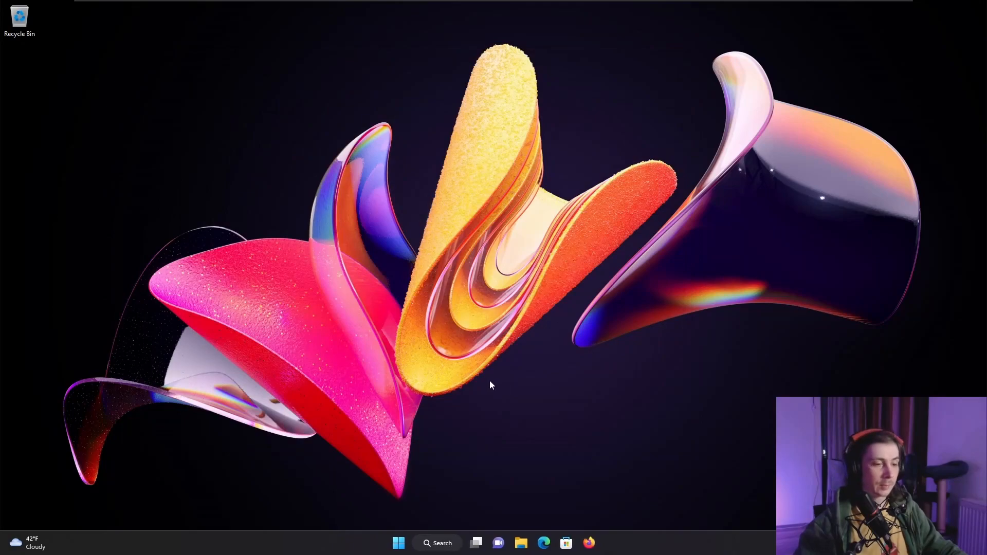
# - Check how the pinned and recommended areas of the Start menu look with the new layout
pyautogui.click(398, 544)
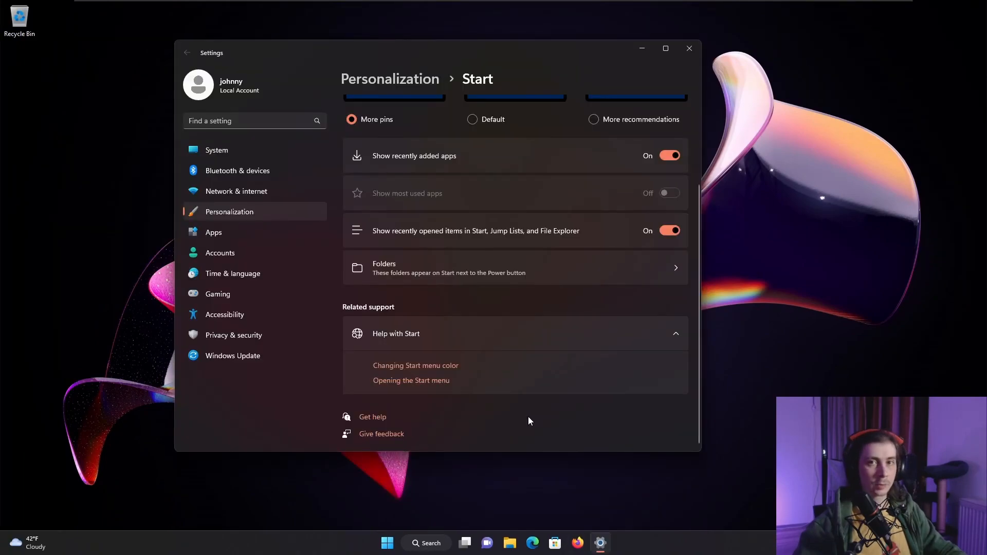
pyautogui.press('super')
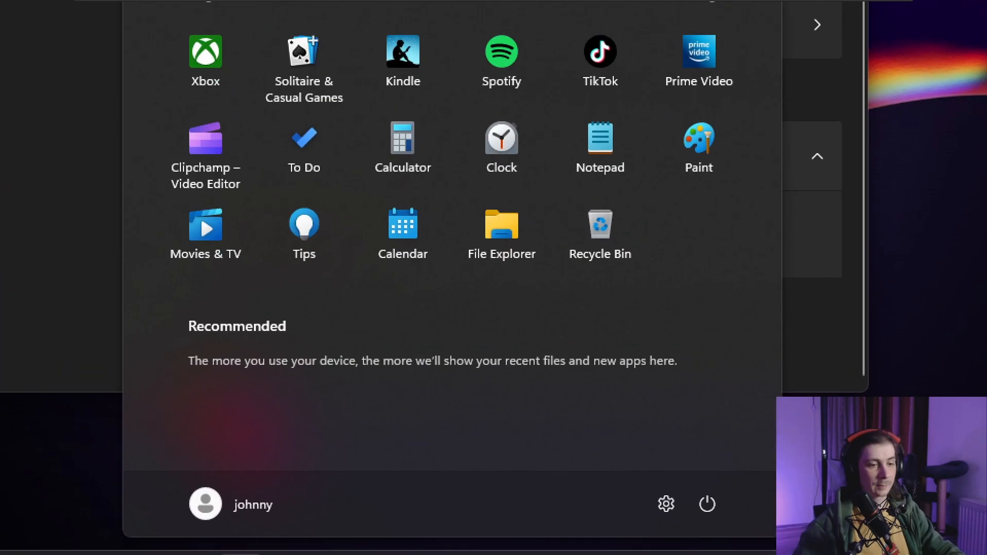
pyautogui.press('super')
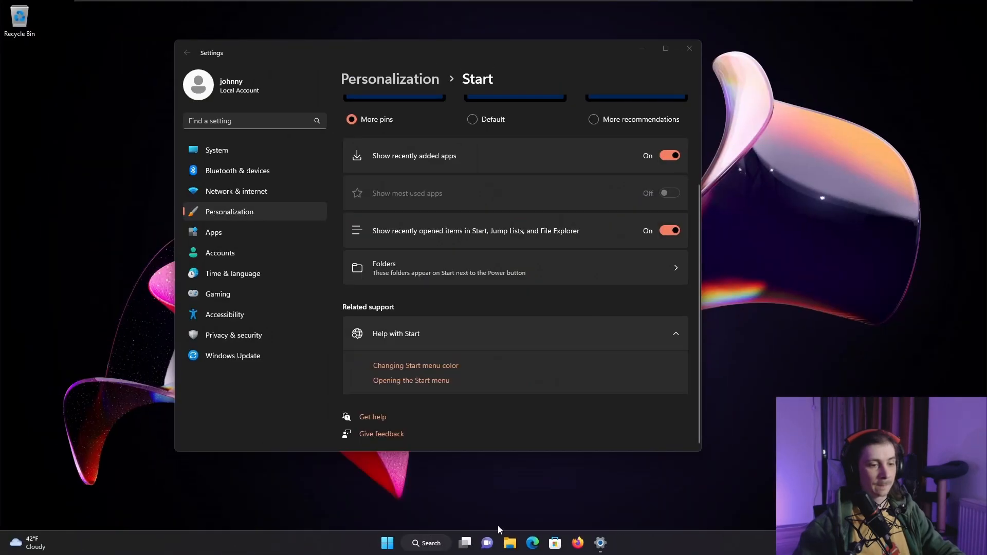
# - Turn on the Downloads folder in the Start personalization settings so it appears next to the Power button
pyautogui.click(395, 538)
pyautogui.rightClick(505, 505)
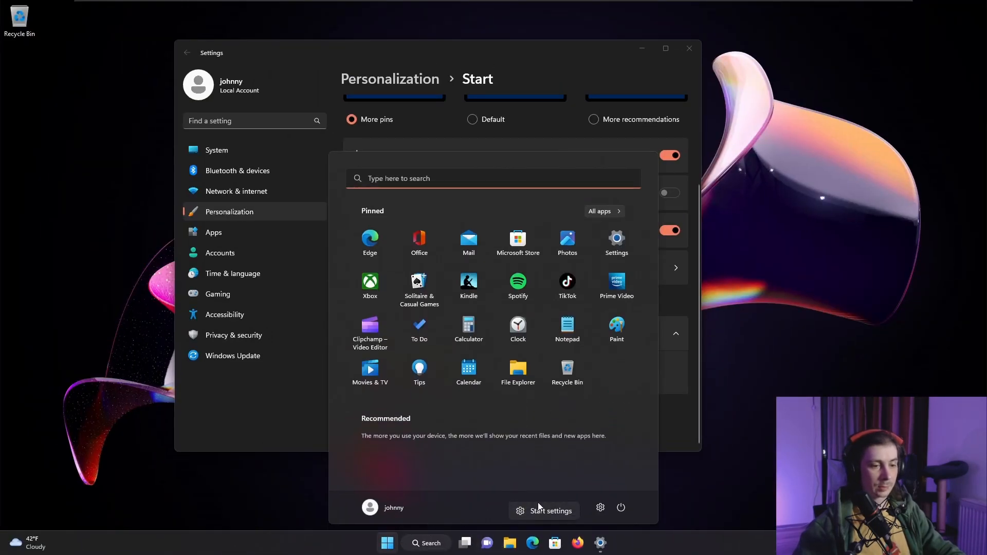
pyautogui.click(538, 509)
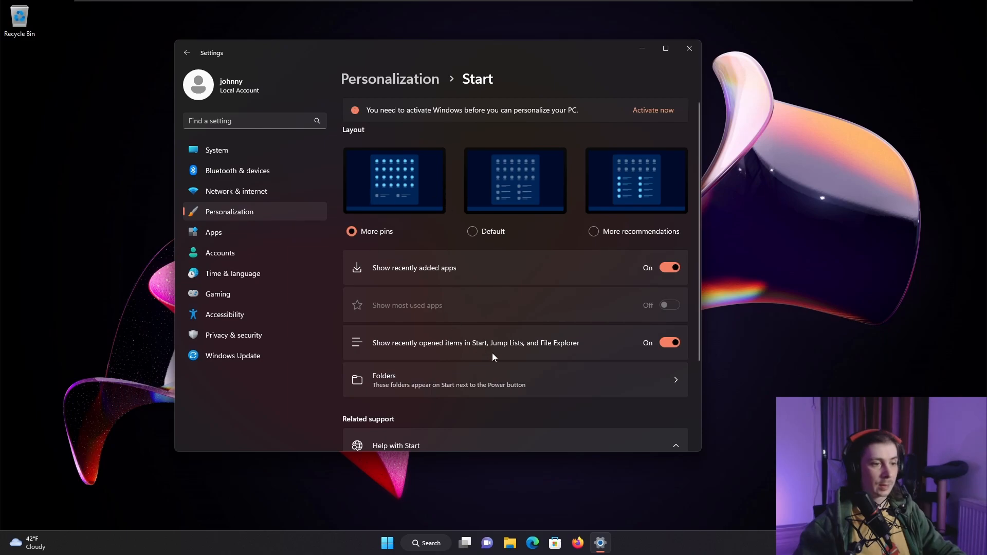
pyautogui.scroll(-2, 492, 352)
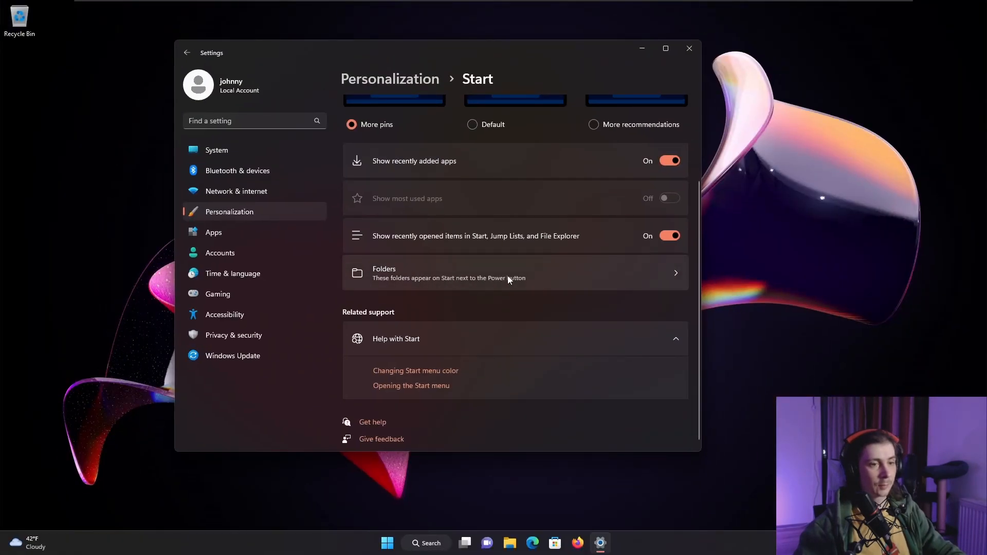
pyautogui.click(540, 286)
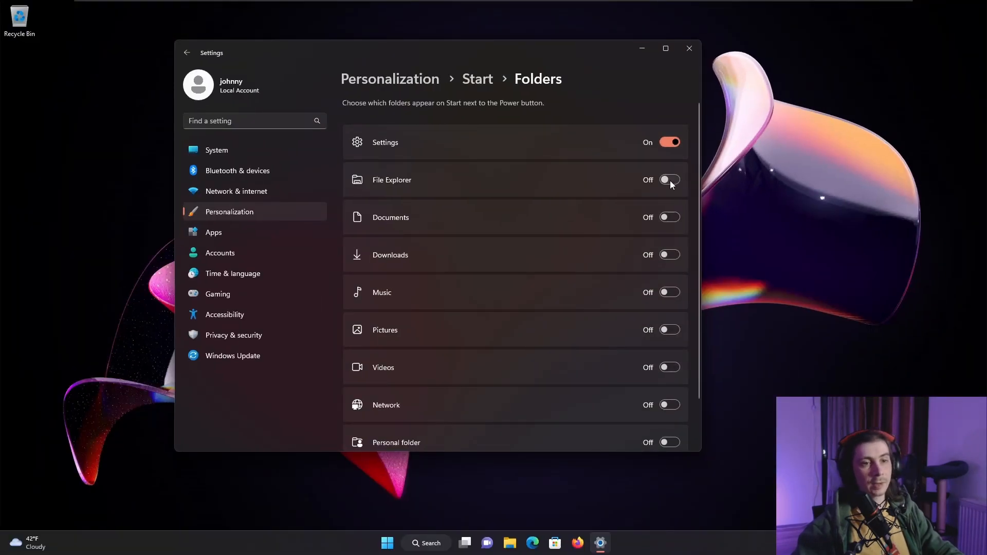
pyautogui.click(674, 178)
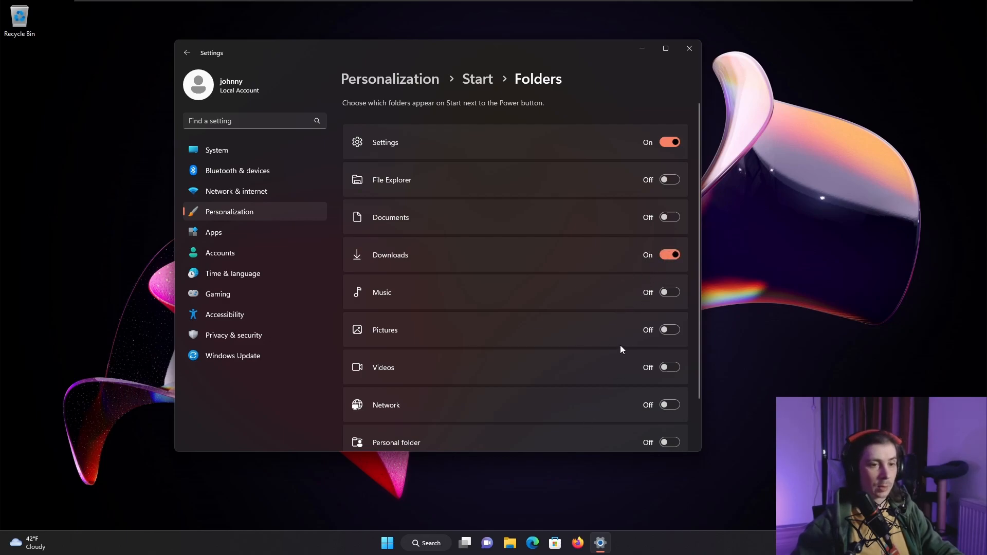
# - Turn on the Personal folder for the Start menu as well, and close all open windows
pyautogui.click(510, 542)
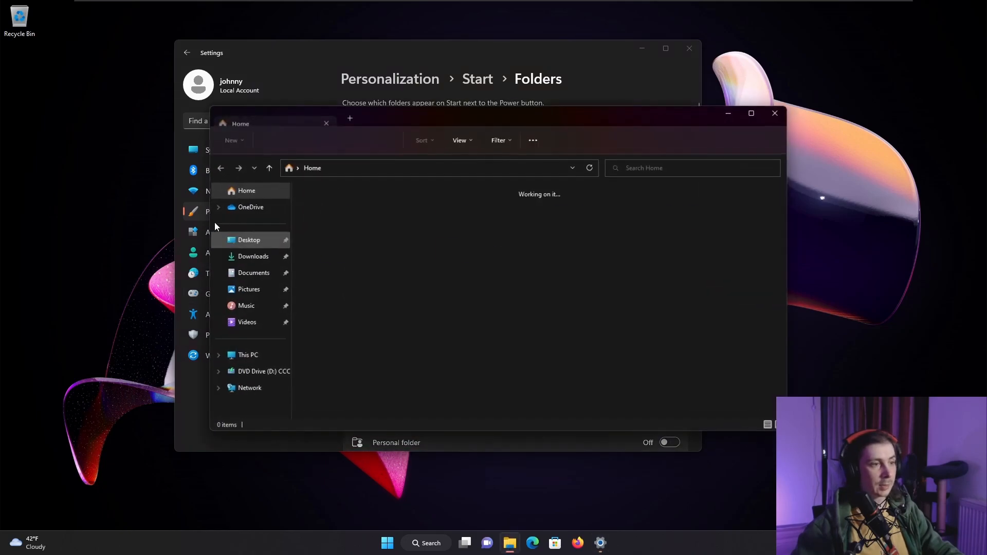
pyautogui.click(774, 113)
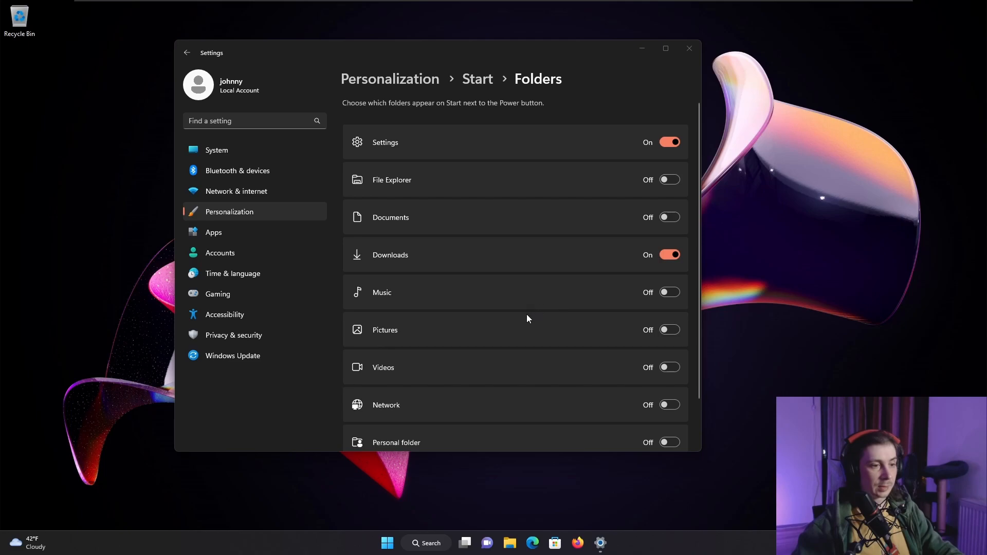
pyautogui.scroll(-2, 539, 336)
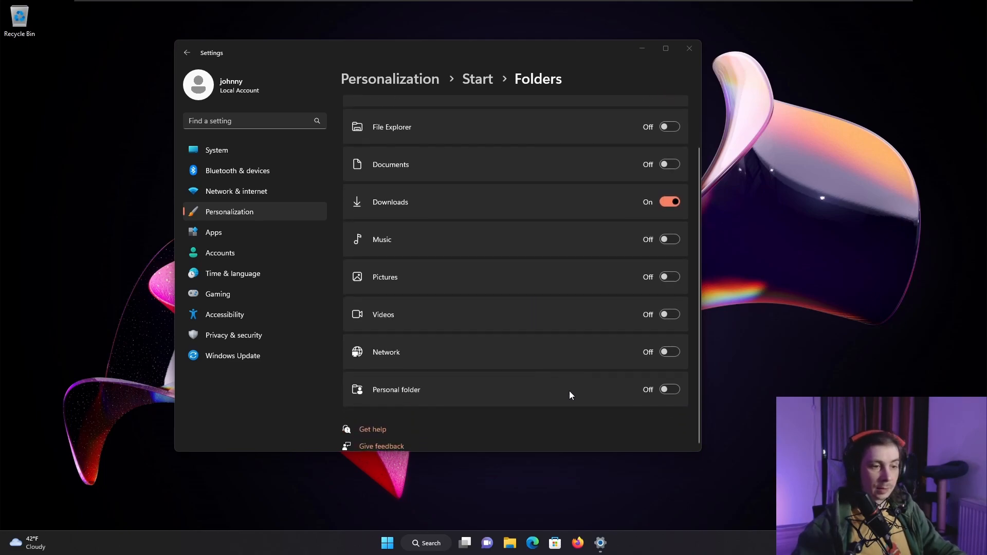
pyautogui.click(672, 391)
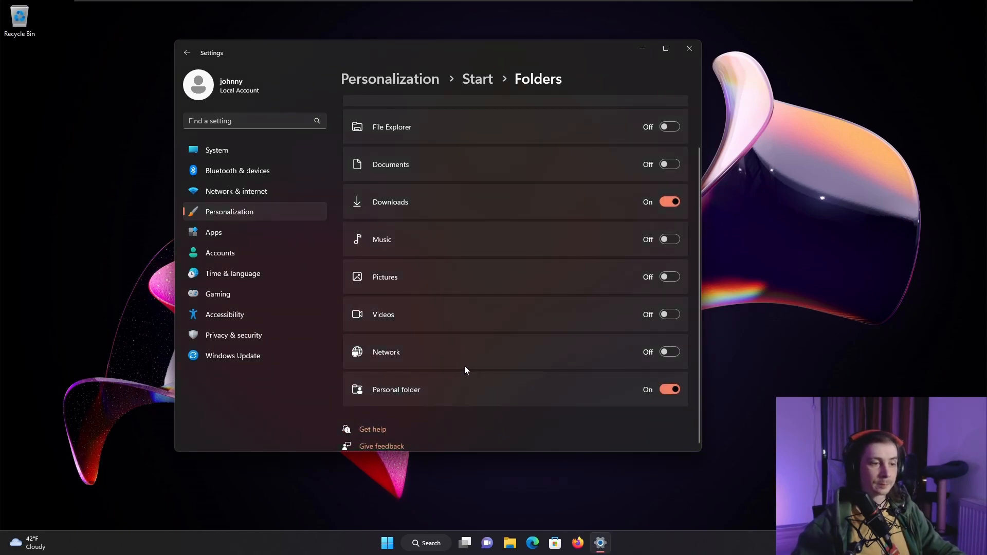
pyautogui.click(688, 51)
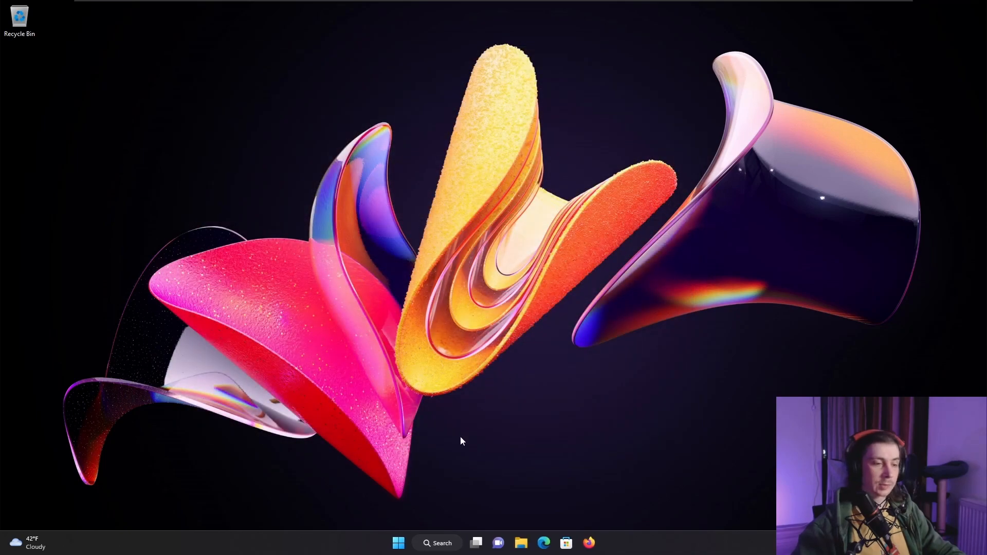
# - Open the personal folder through its new shortcut in the Start menu
pyautogui.click(400, 543)
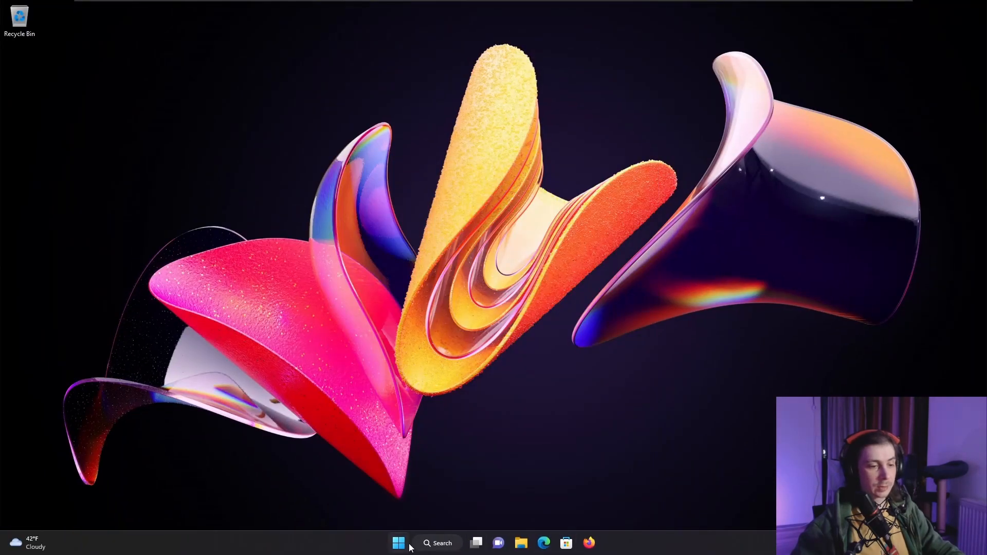
pyautogui.click(233, 532)
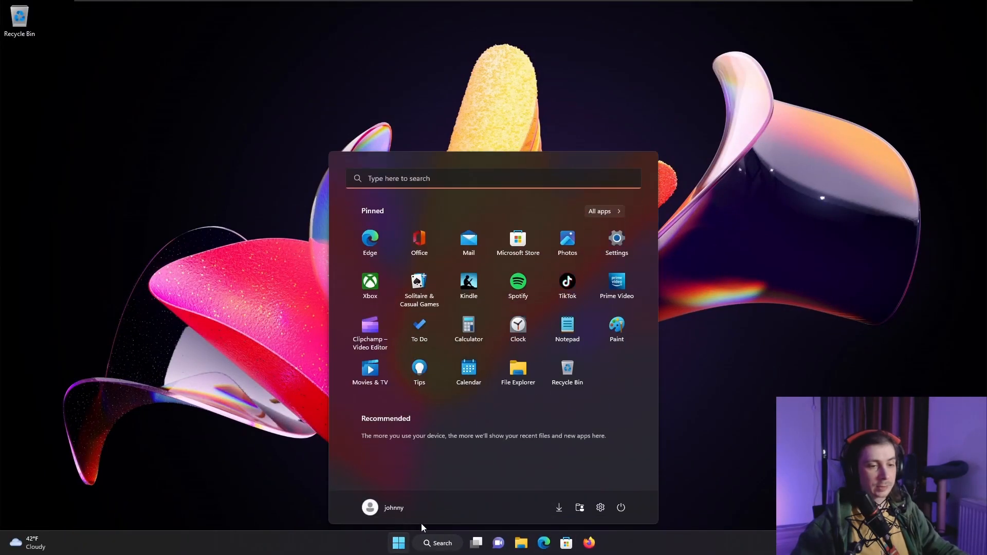
pyautogui.click(580, 507)
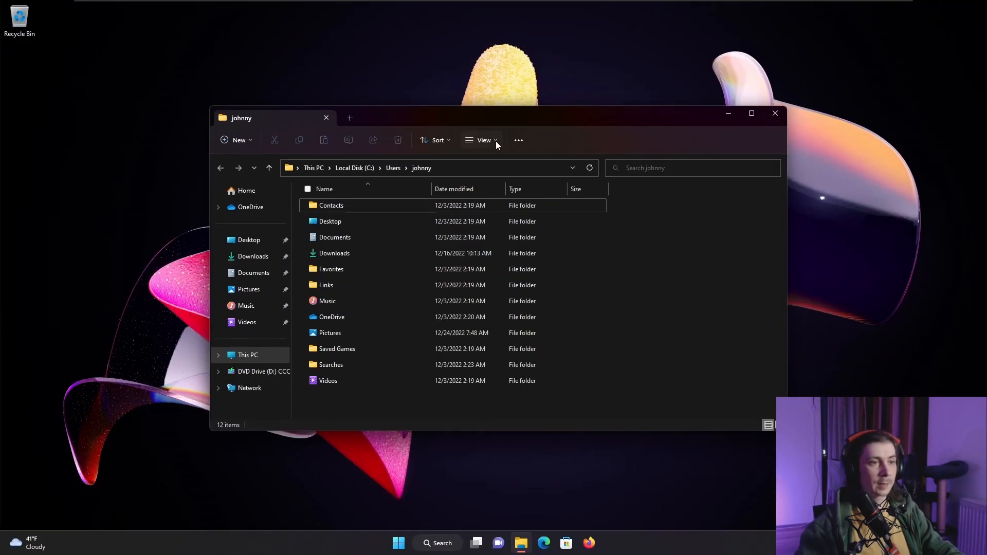
# - Show hidden items in the personal user folder
pyautogui.click(522, 163)
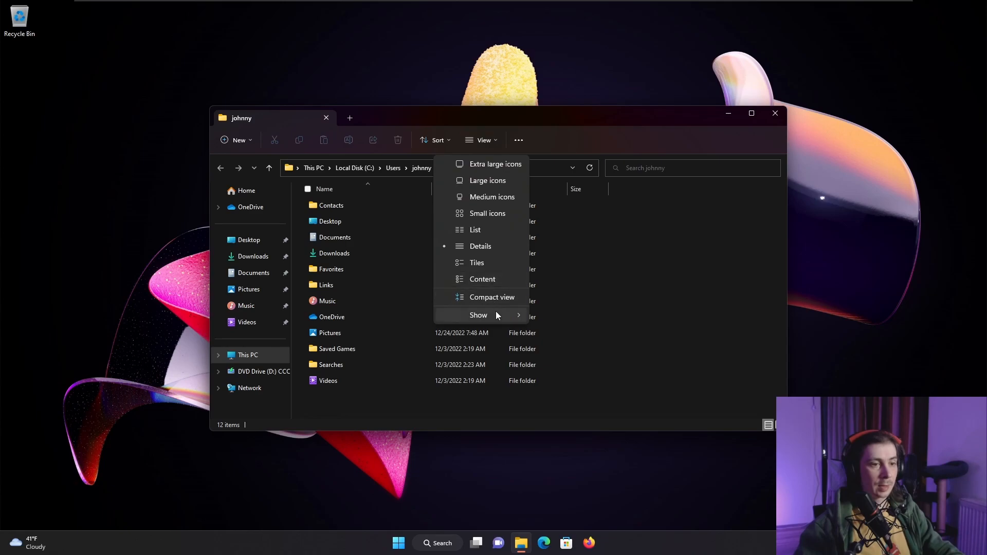
pyautogui.moveTo(498, 315)
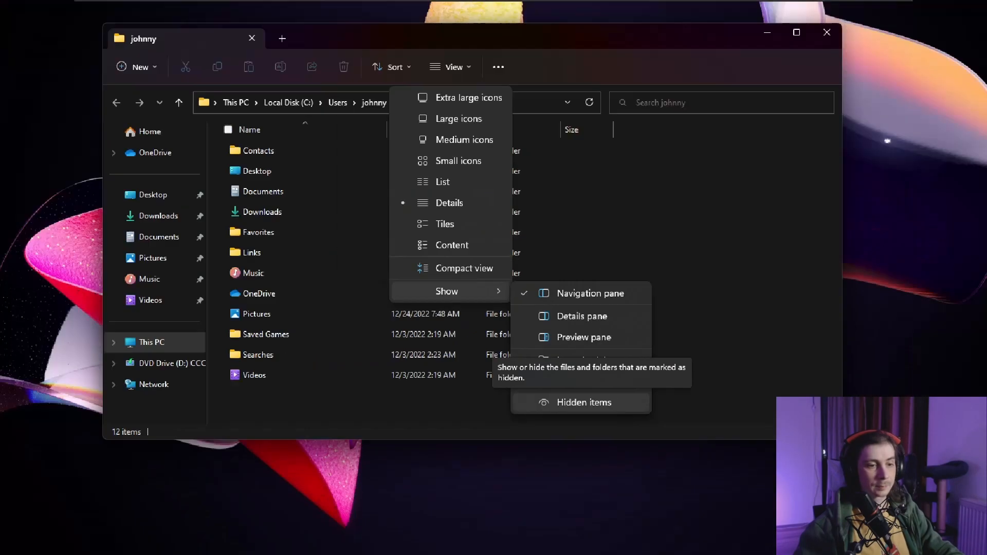
pyautogui.click(590, 418)
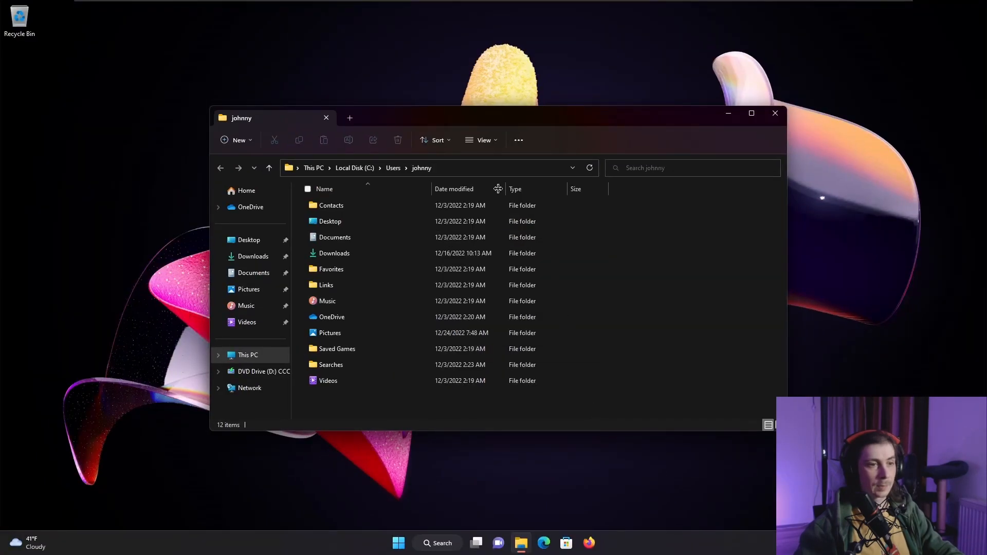
pyautogui.click(485, 145)
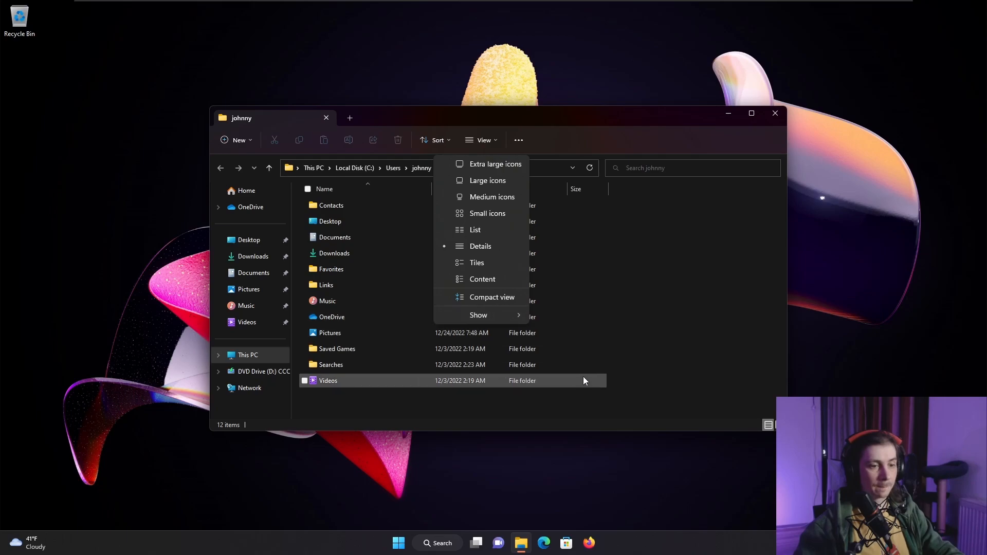
pyautogui.moveTo(503, 318)
pyautogui.click(573, 400)
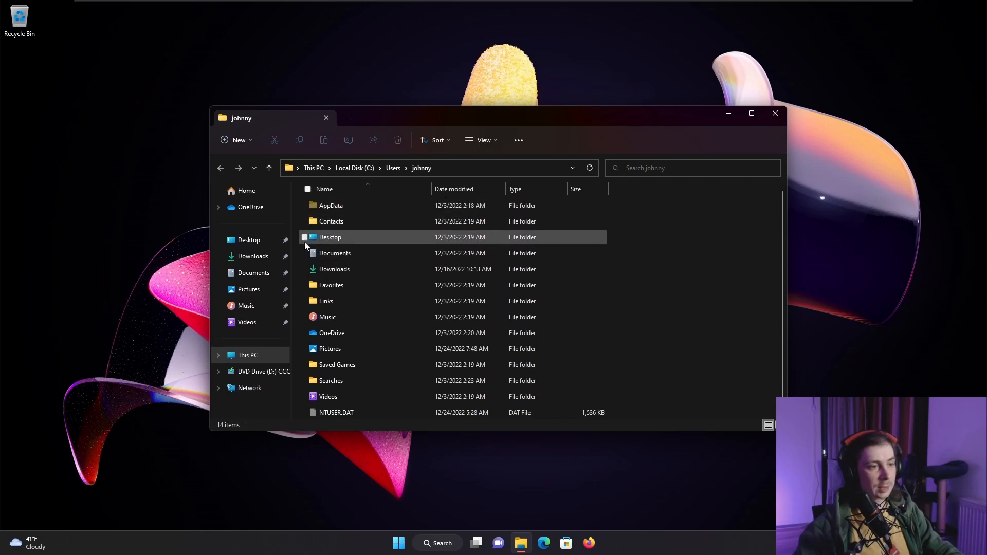
# - Select the Contacts, Documents, Favorites, Music and OneDrive folders together using their item check boxes
pyautogui.click(304, 221)
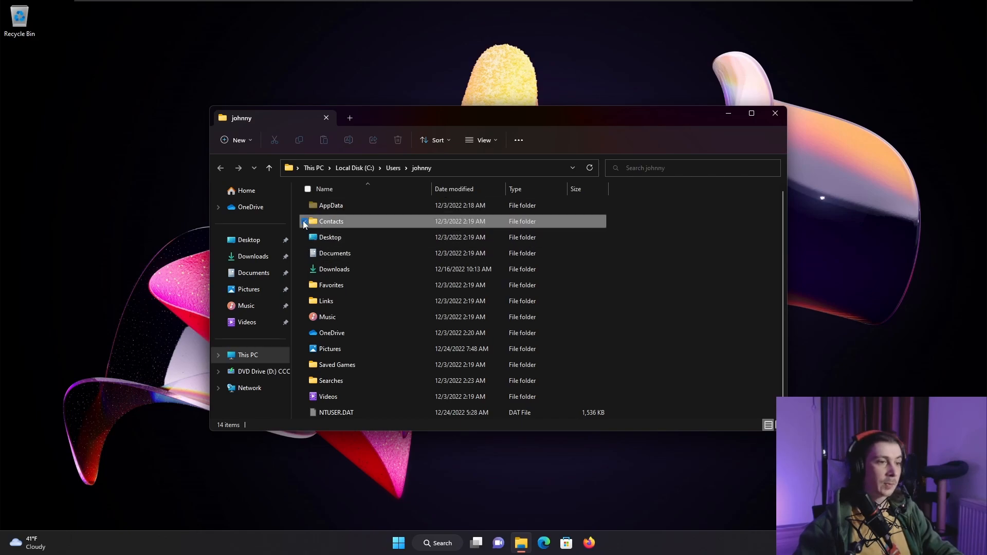
pyautogui.click(304, 253)
pyautogui.click(305, 285)
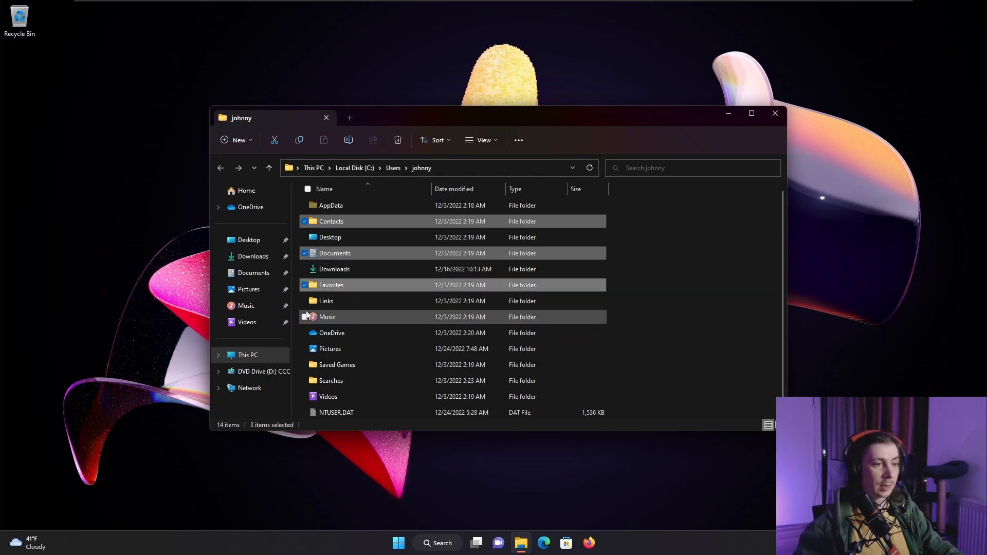
pyautogui.click(304, 317)
pyautogui.click(304, 333)
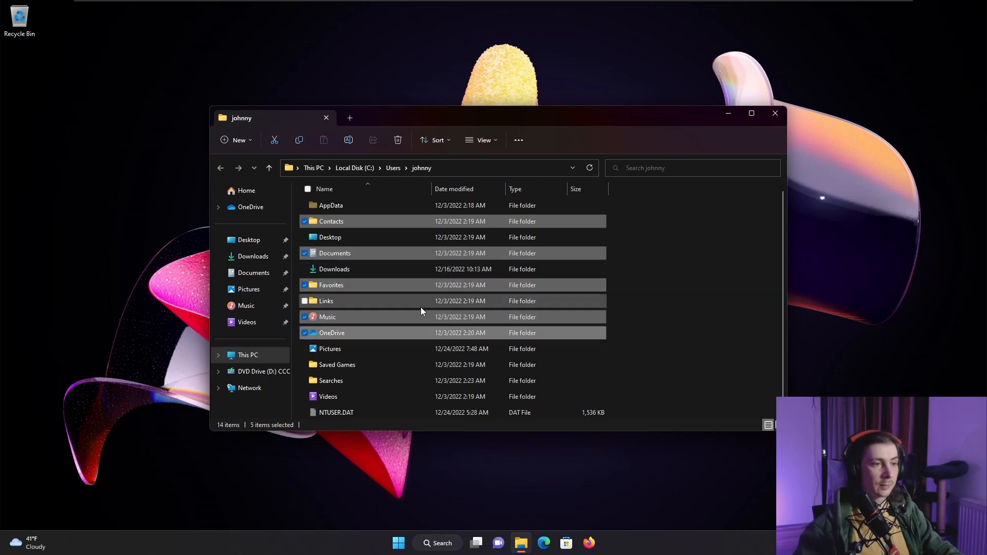
# - Clear the check boxes of the Contacts, Documents, Favorites, Music and OneDrive folders
pyautogui.click(305, 222)
pyautogui.click(304, 253)
pyautogui.click(304, 286)
pyautogui.click(304, 317)
pyautogui.click(305, 333)
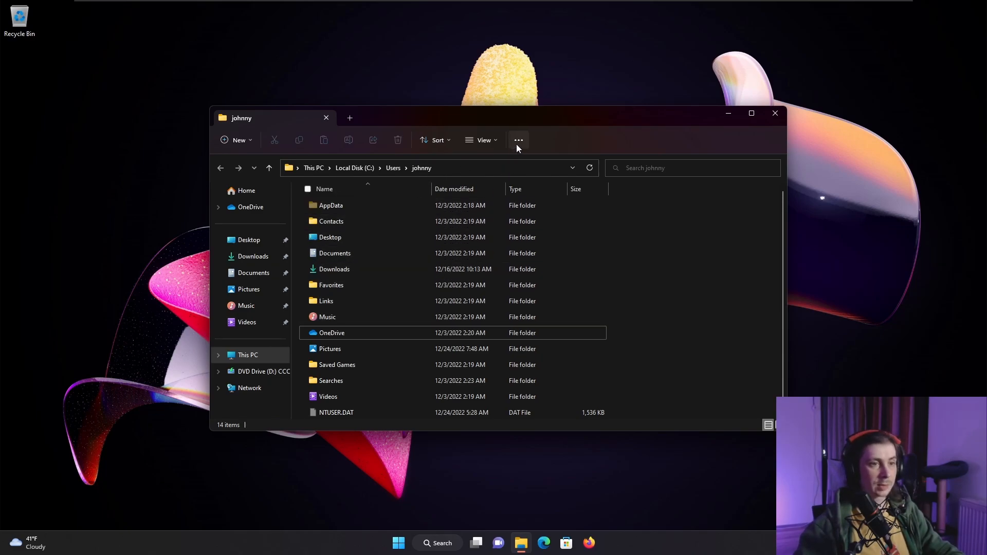
# - Turn off item check boxes for files and folders in File Explorer
pyautogui.click(483, 142)
pyautogui.moveTo(486, 315)
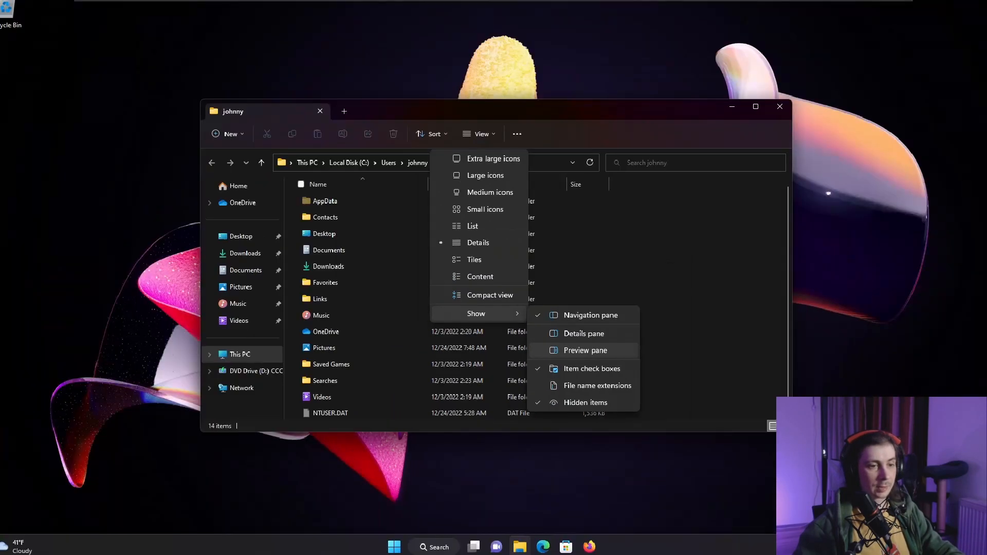
pyautogui.click(616, 387)
pyautogui.click(493, 142)
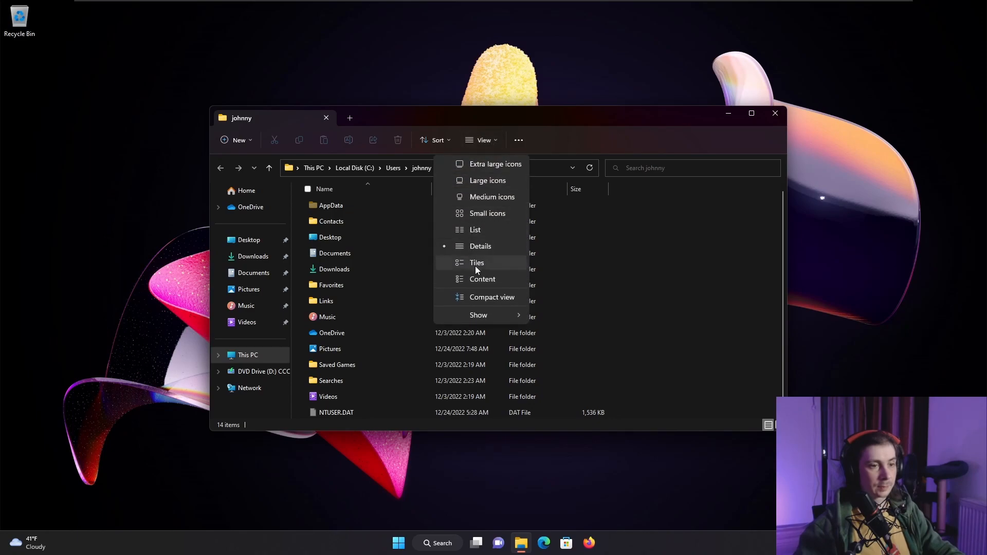
pyautogui.moveTo(496, 313)
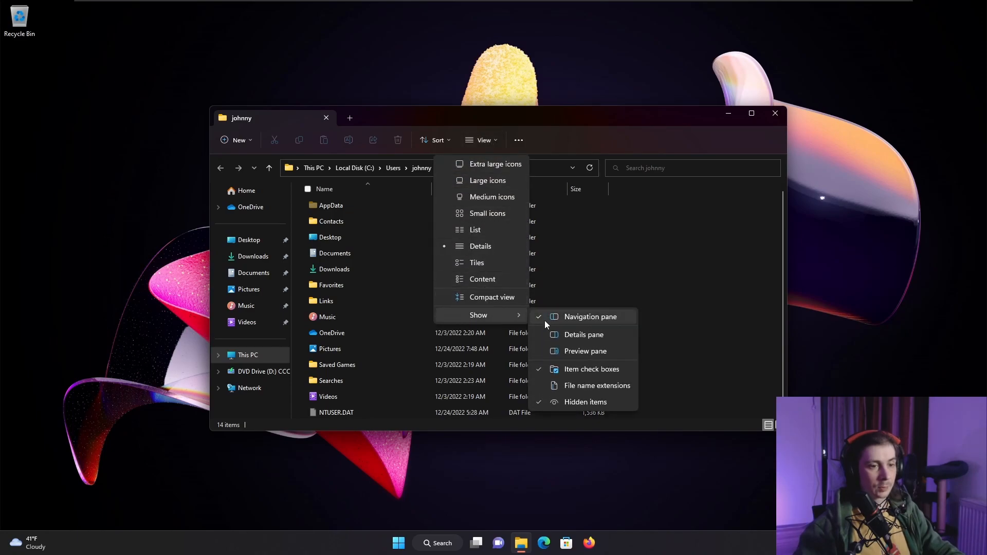
pyautogui.click(603, 372)
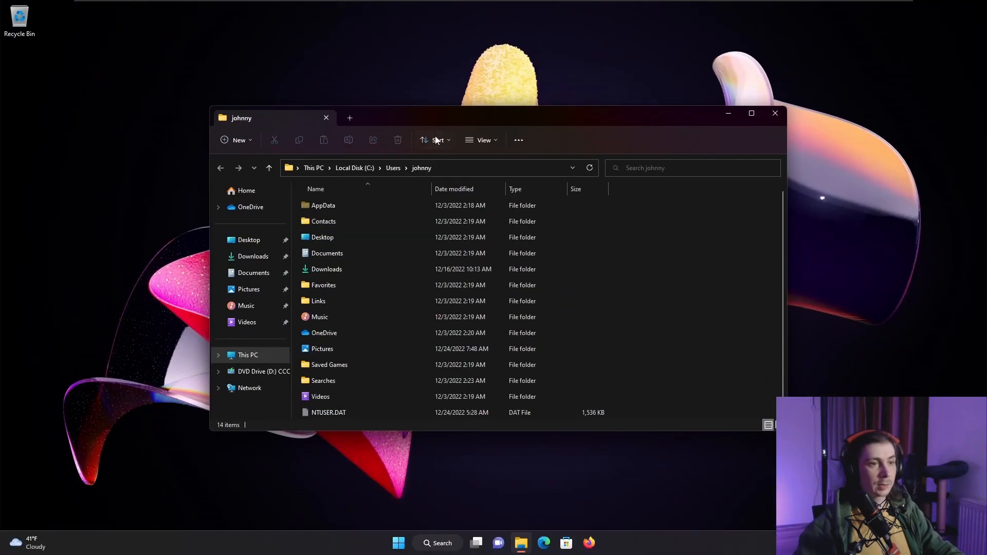
# - Show the preview pane and preview the screenshot image stored in the Pictures folder
pyautogui.click(650, 43)
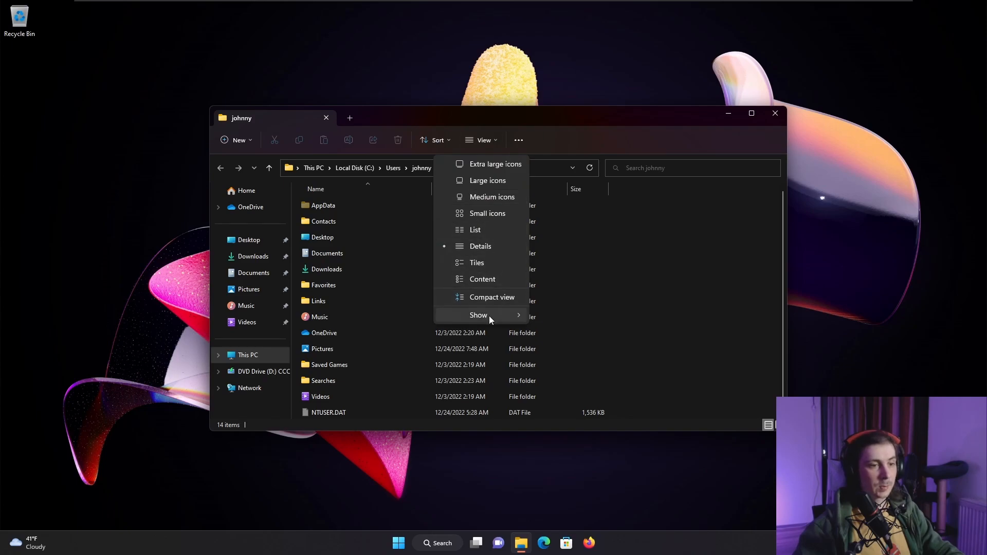
pyautogui.moveTo(509, 315)
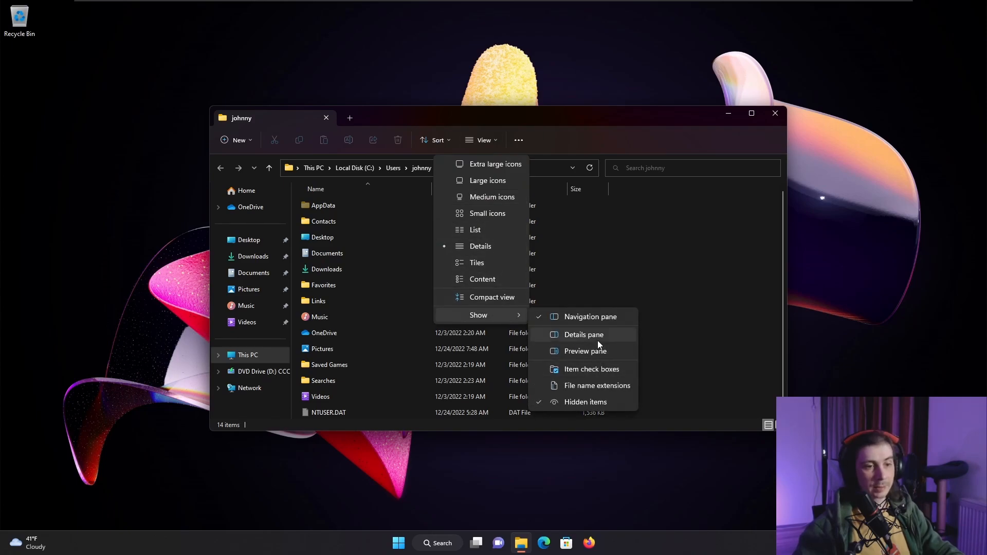
pyautogui.click(604, 354)
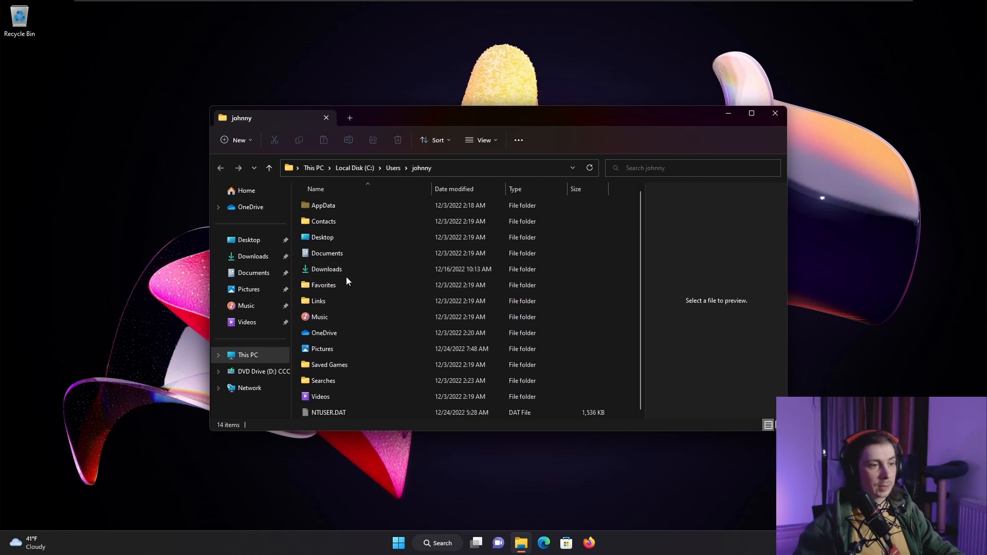
pyautogui.doubleClick(356, 349)
pyautogui.click(497, 237)
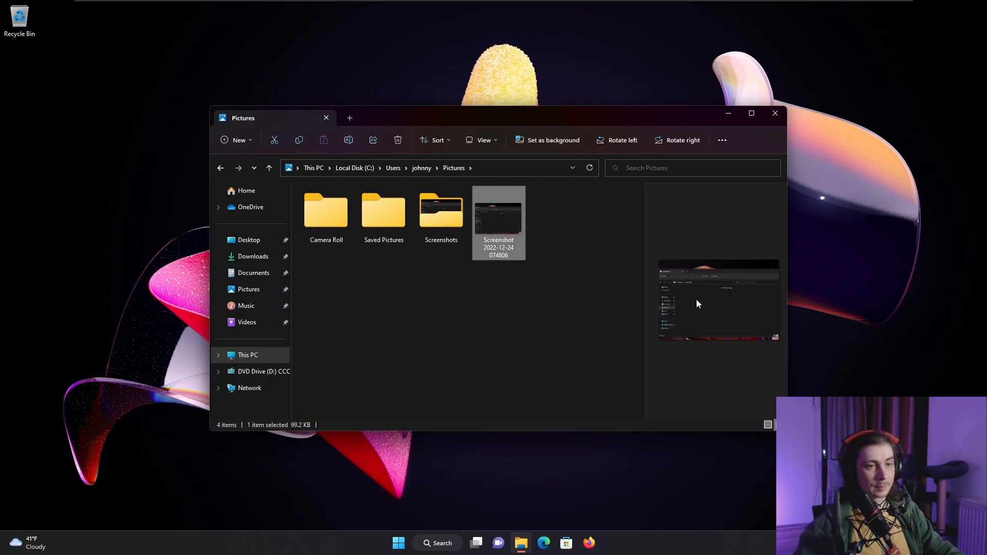
# - Maximize the window, widen the preview pane and preview the screenshot at a larger size
pyautogui.click(752, 114)
pyautogui.click(845, 268)
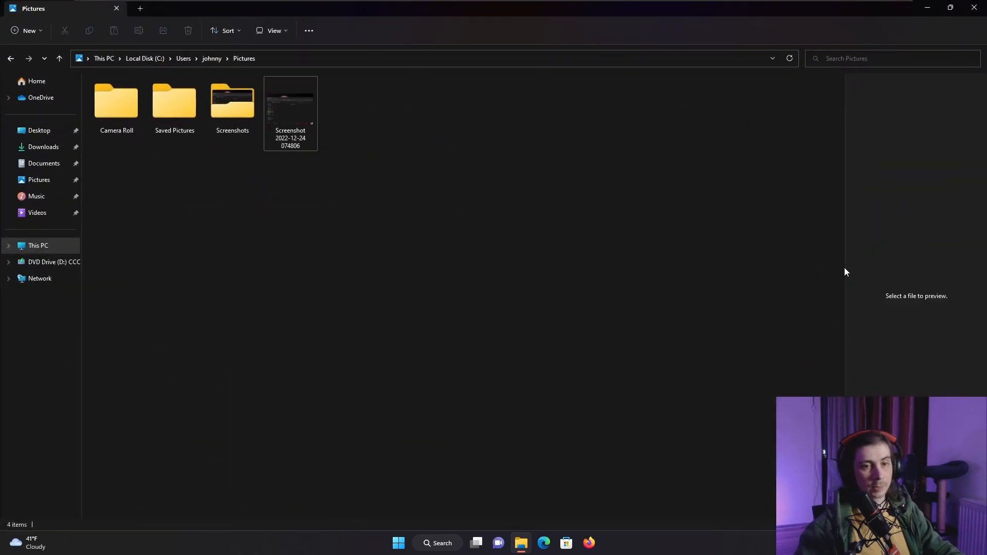
pyautogui.moveTo(843, 267); pyautogui.dragTo(450, 248)
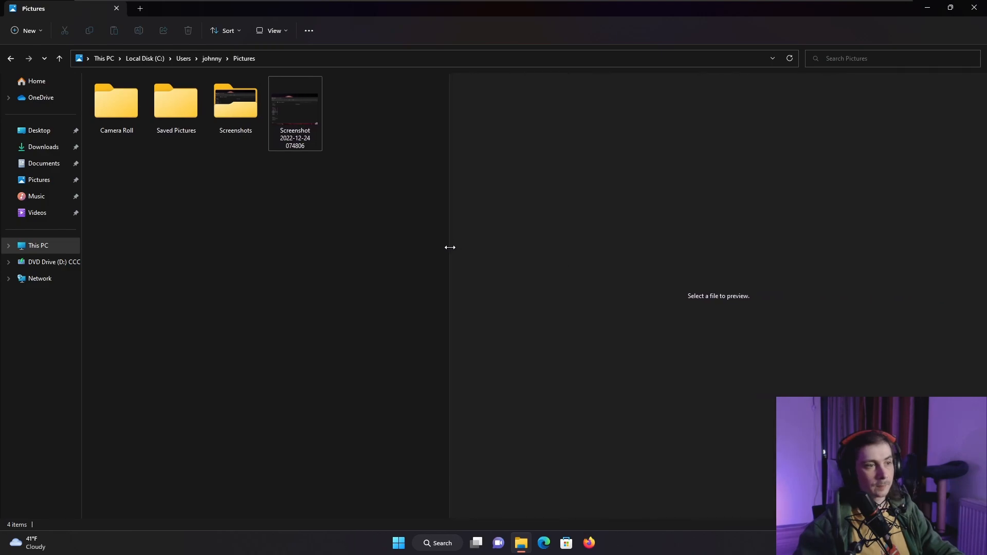
pyautogui.click(300, 117)
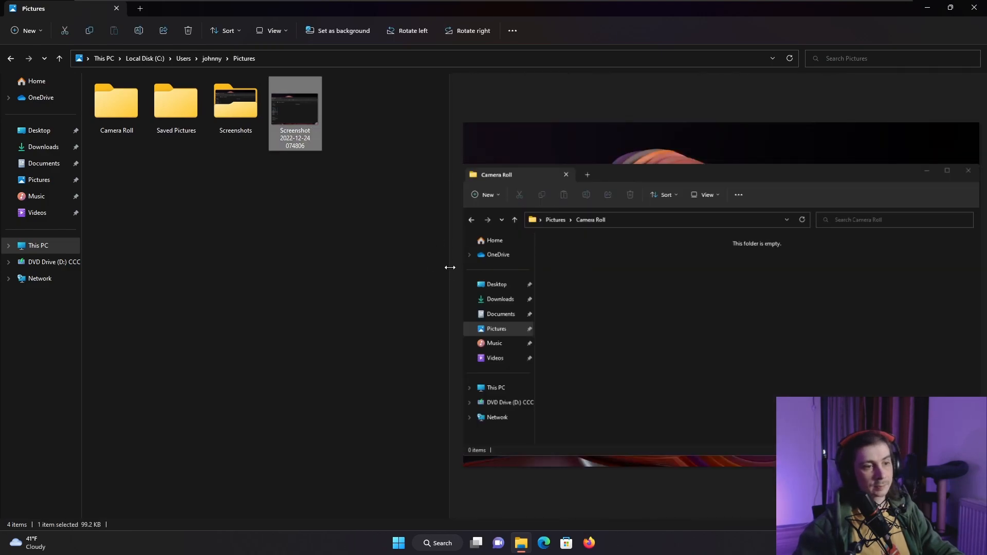
pyautogui.moveTo(451, 269); pyautogui.dragTo(579, 270)
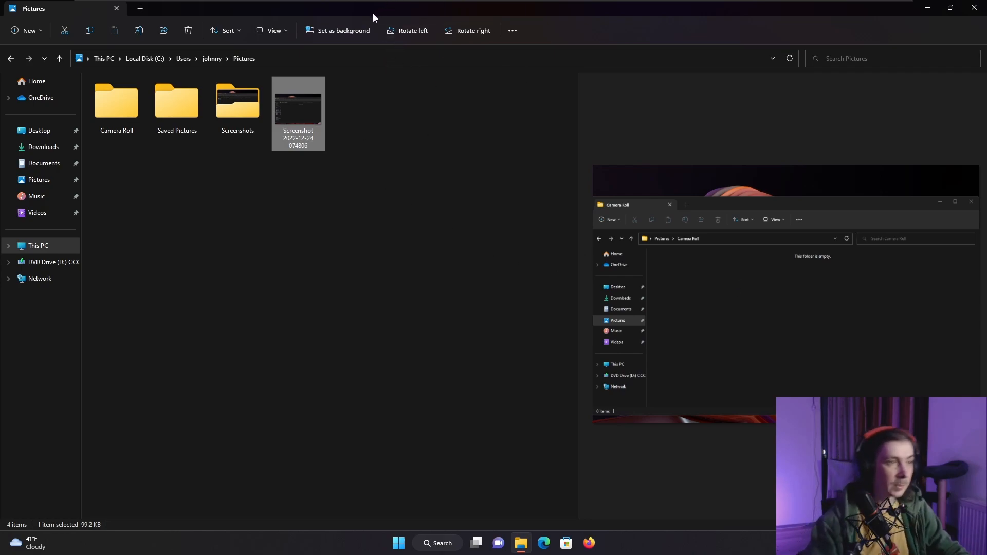
# - Hide the preview pane in the Pictures folder
pyautogui.click(273, 30)
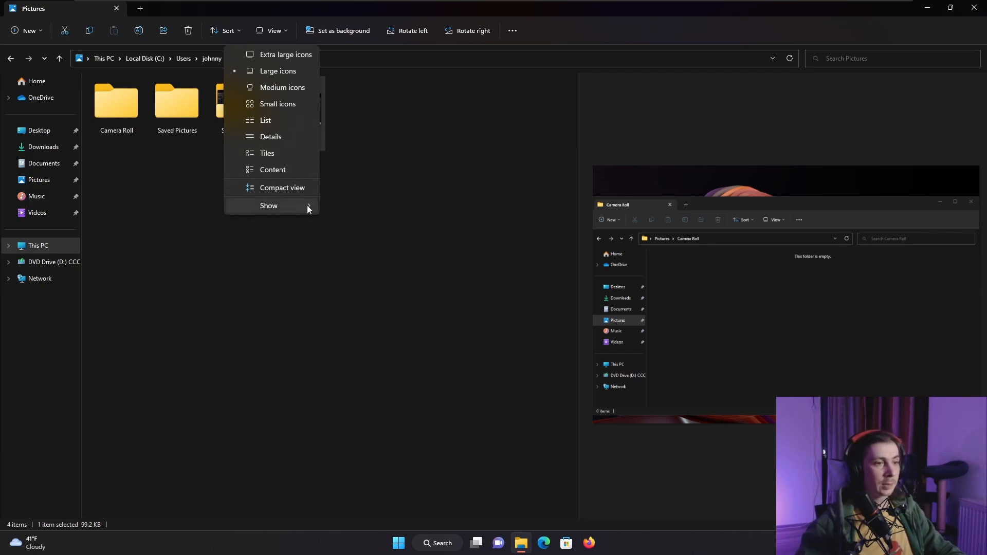
pyautogui.moveTo(305, 205)
pyautogui.click(390, 243)
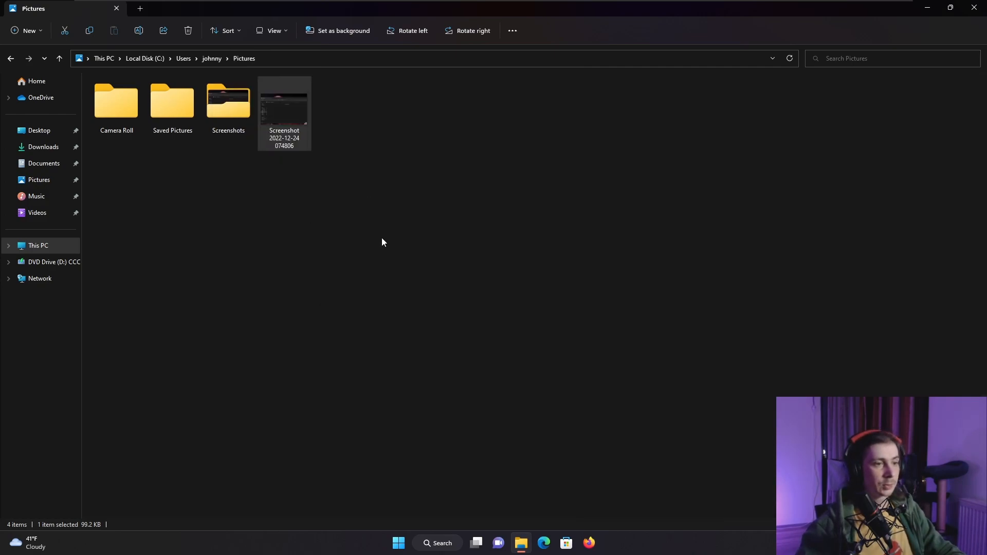
# - Show the details pane for the selected screenshot in the Pictures folder
pyautogui.click(276, 36)
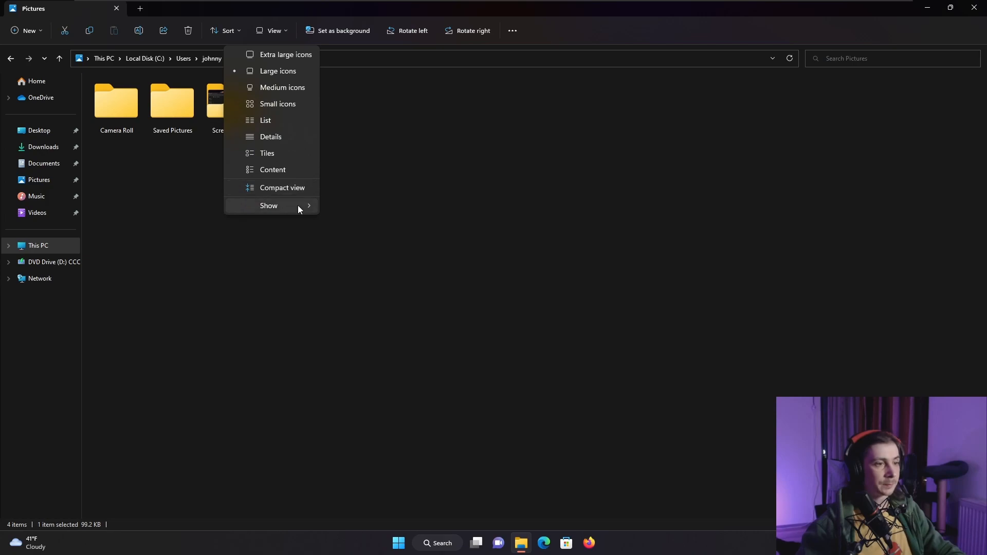
pyautogui.moveTo(305, 207)
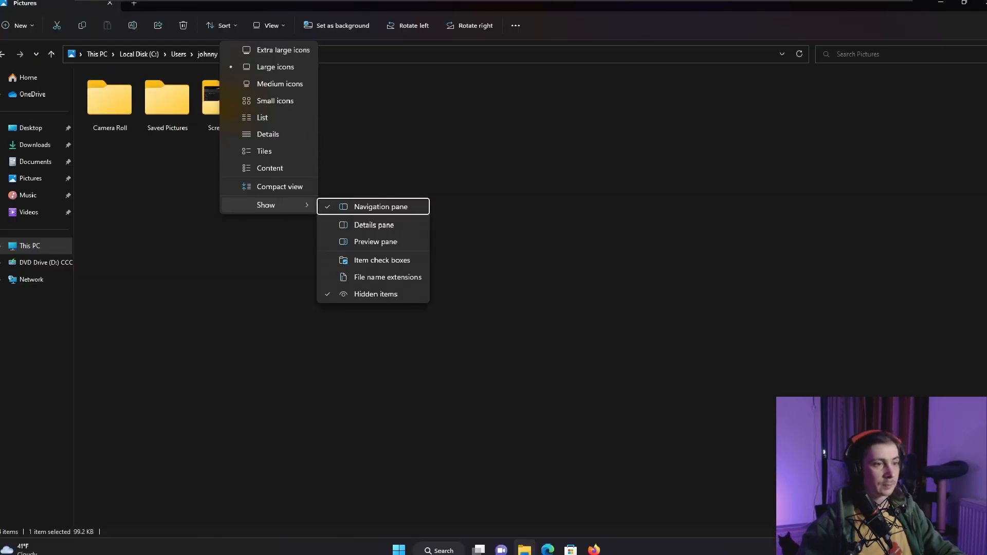
pyautogui.click(366, 233)
pyautogui.click(275, 33)
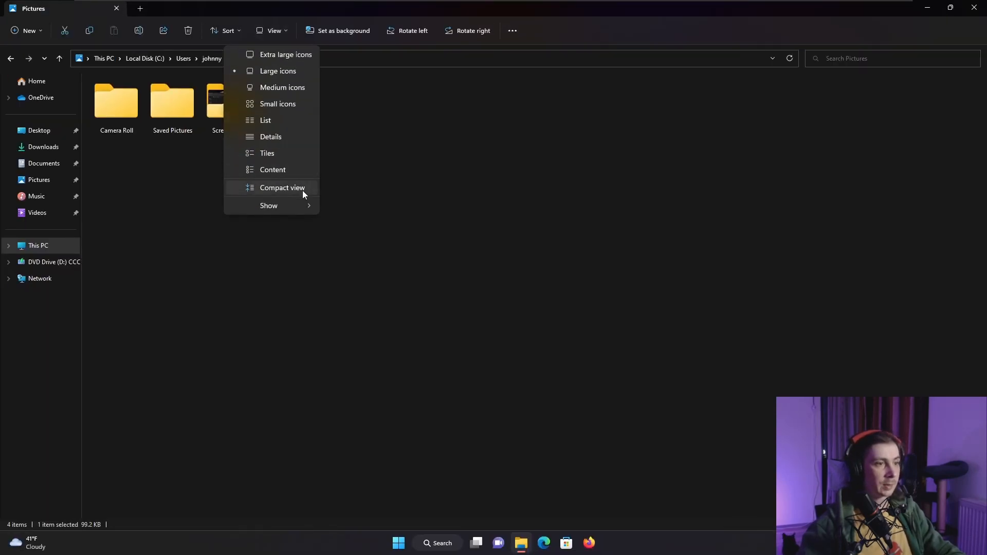
pyautogui.moveTo(315, 208)
pyautogui.click(406, 226)
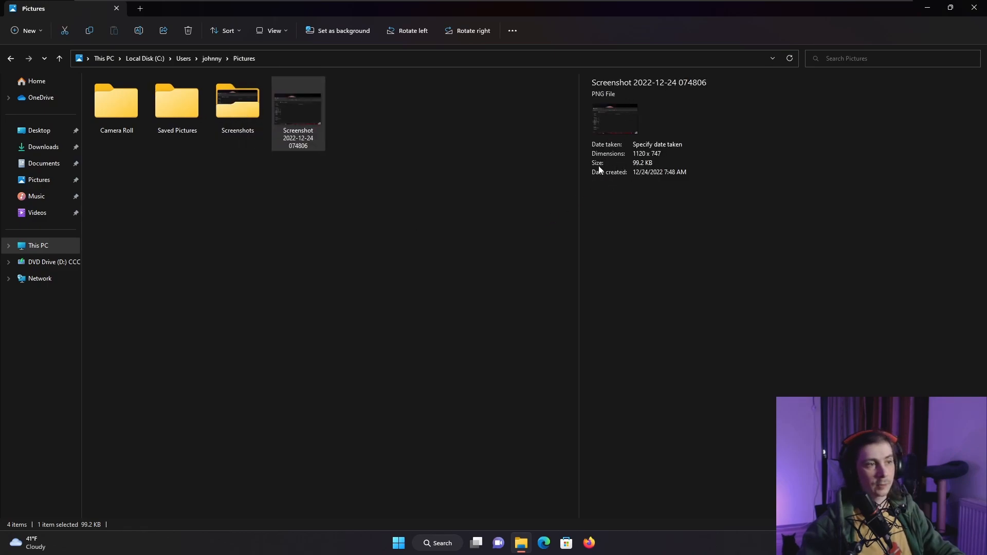
# - Open the Downloads folder, restore the window from full screen and hide the details pane
pyautogui.click(49, 152)
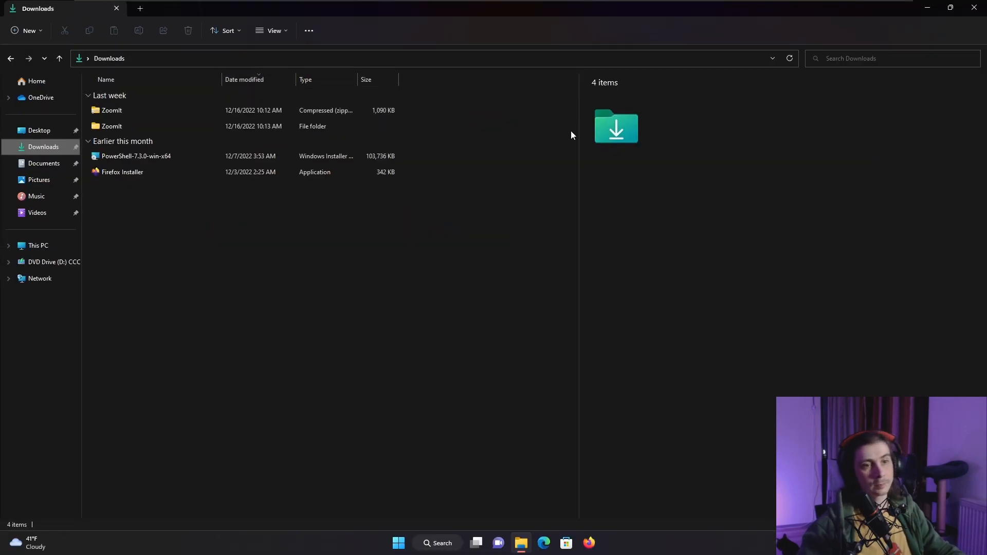
pyautogui.doubleClick(270, 11)
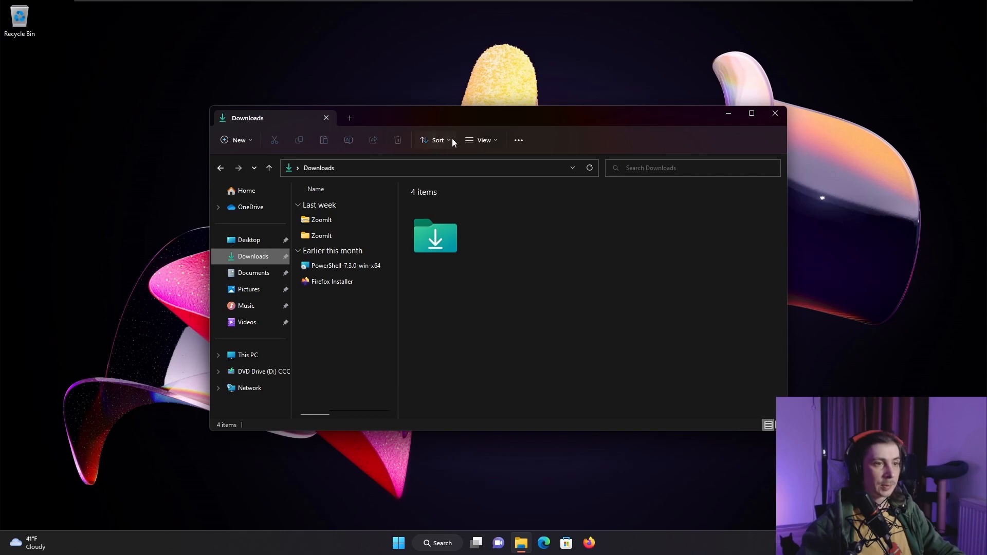
pyautogui.click(494, 140)
pyautogui.moveTo(499, 315)
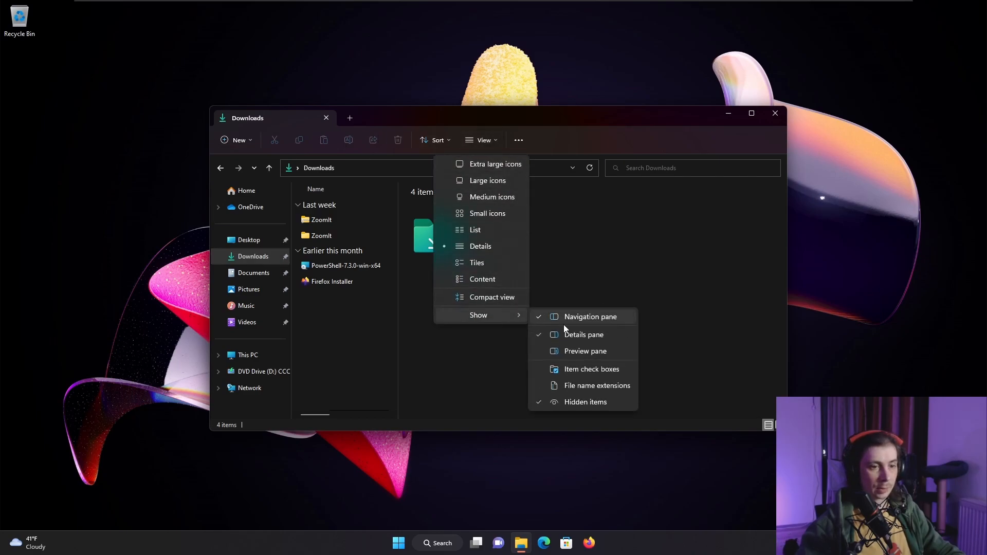
pyautogui.click(591, 335)
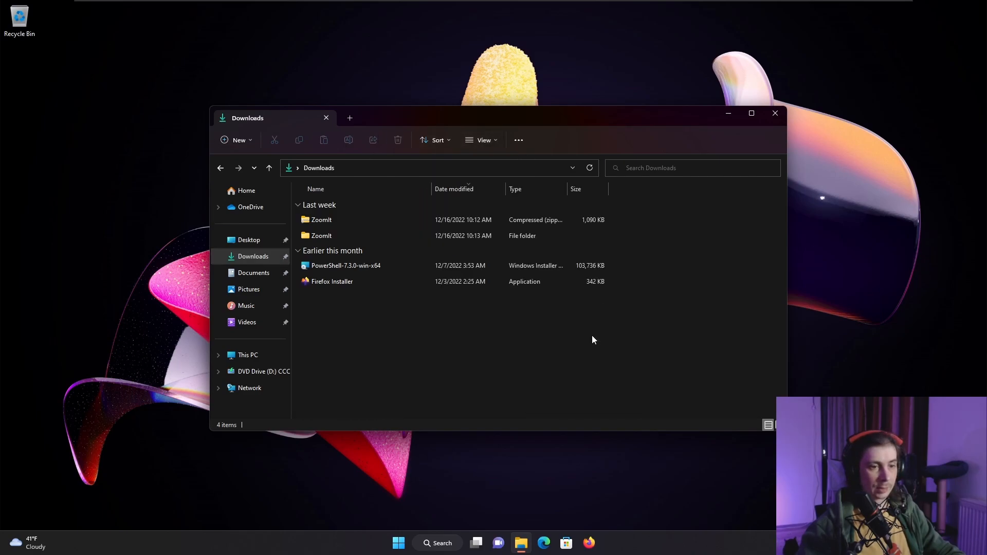
# - Close the File Explorer window and look over the Start menu shortcuts and the taskbar items
pyautogui.click(774, 114)
pyautogui.click(399, 542)
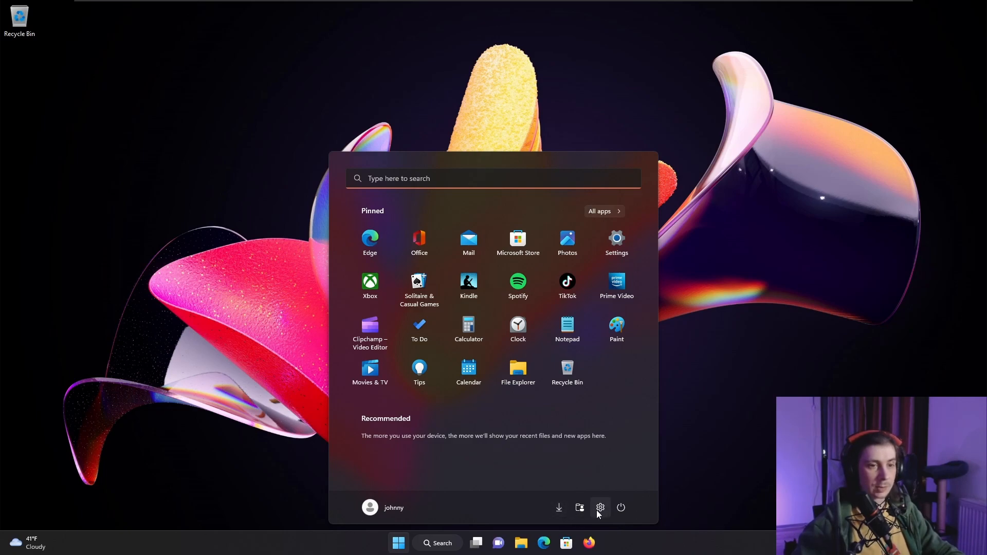
pyautogui.click(641, 541)
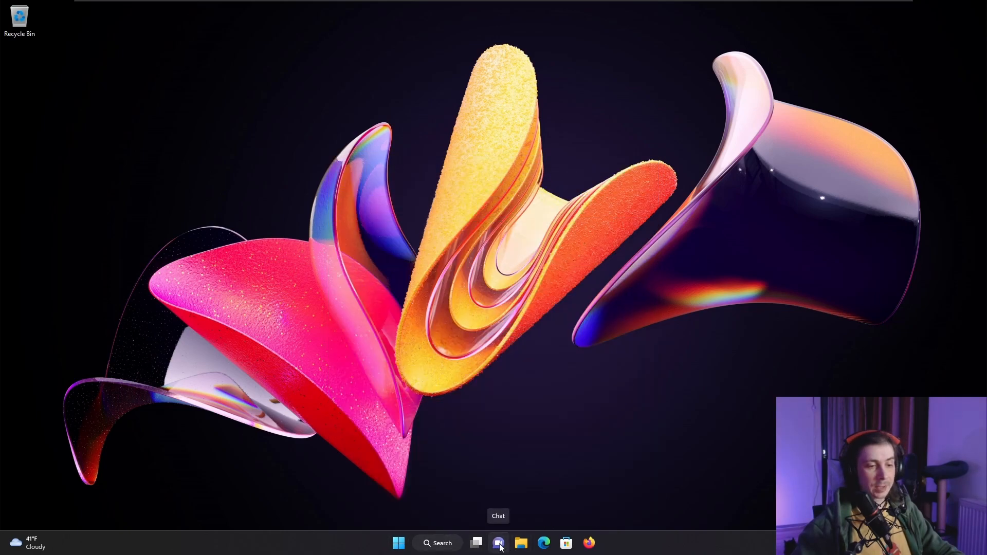
pyautogui.moveTo(478, 546)
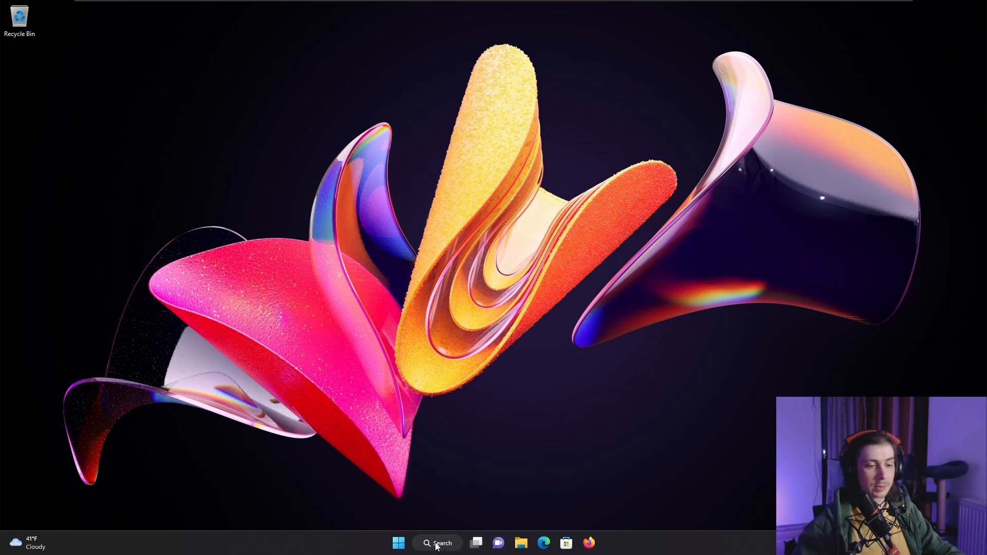
pyautogui.click(435, 445)
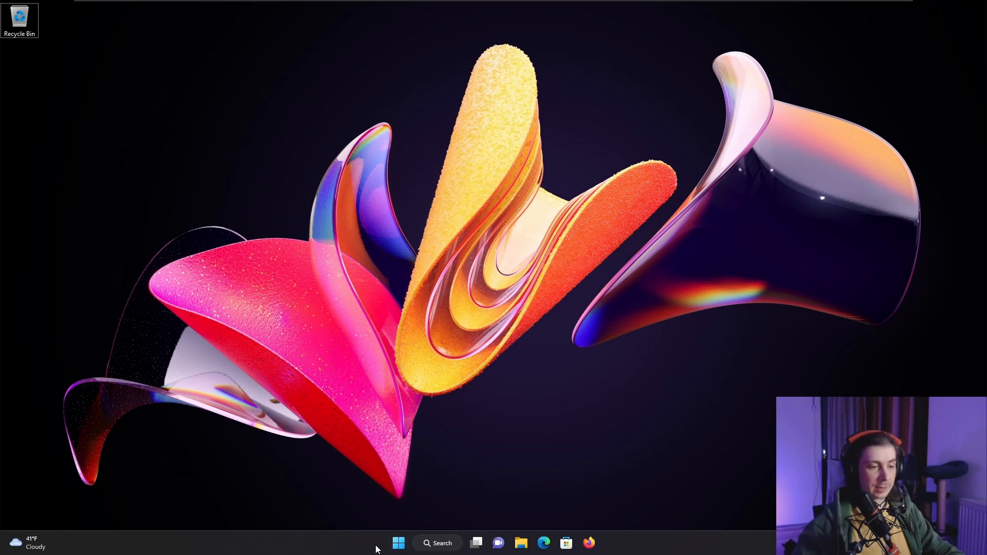
# - Open the taskbar settings and switch the Search item off and back on
pyautogui.rightClick(666, 548)
pyautogui.click(704, 522)
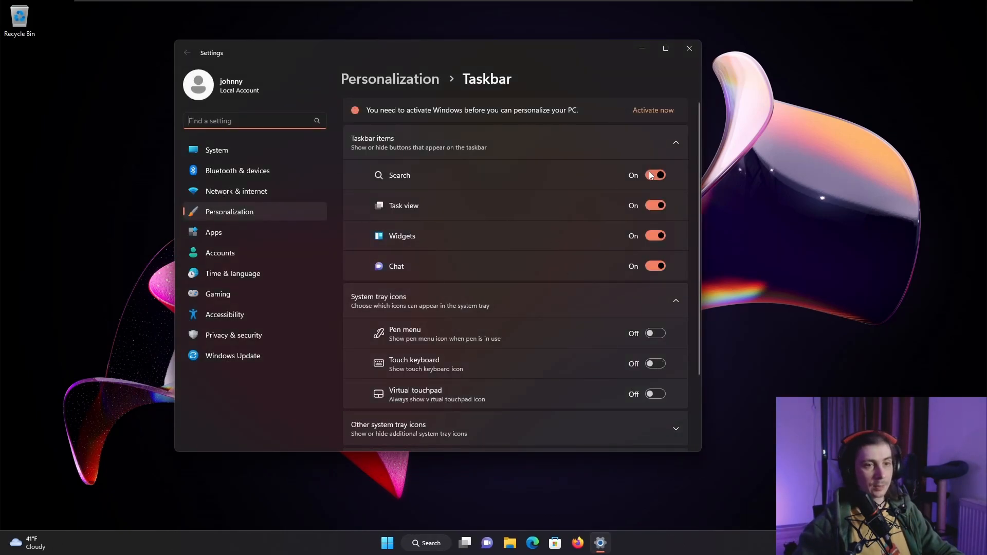
pyautogui.click(655, 175)
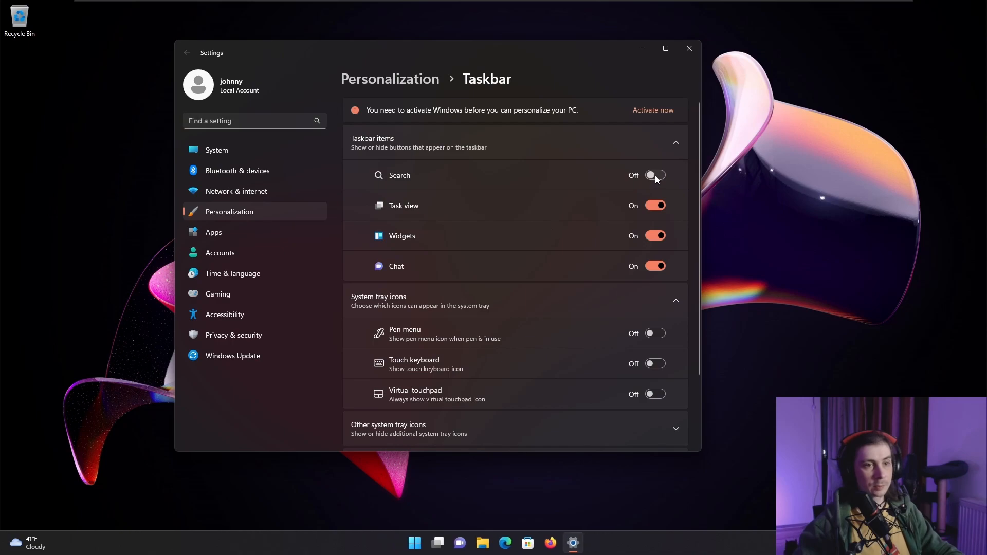
pyautogui.click(655, 174)
# - Turn off the Task view and Chat taskbar items and close the settings window
pyautogui.click(653, 206)
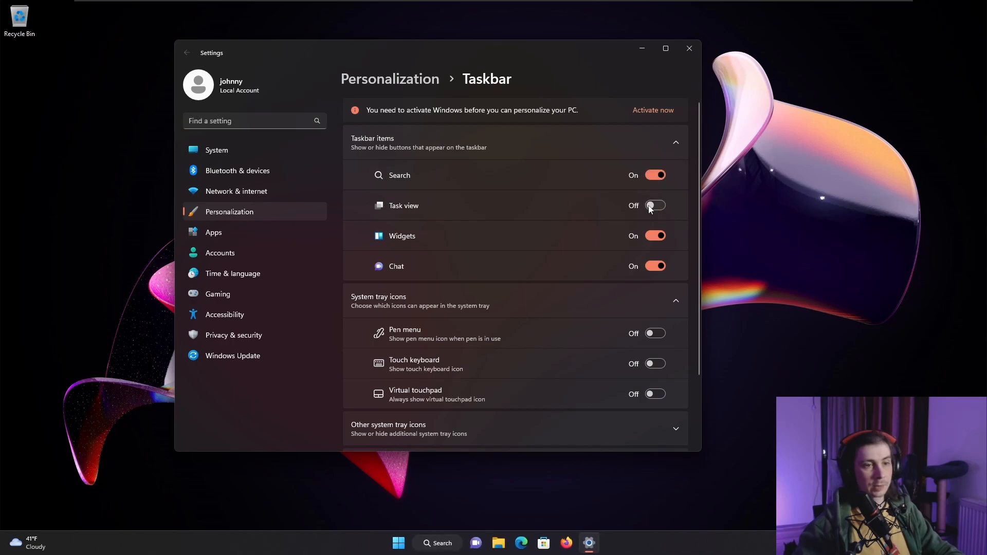
pyautogui.click(655, 265)
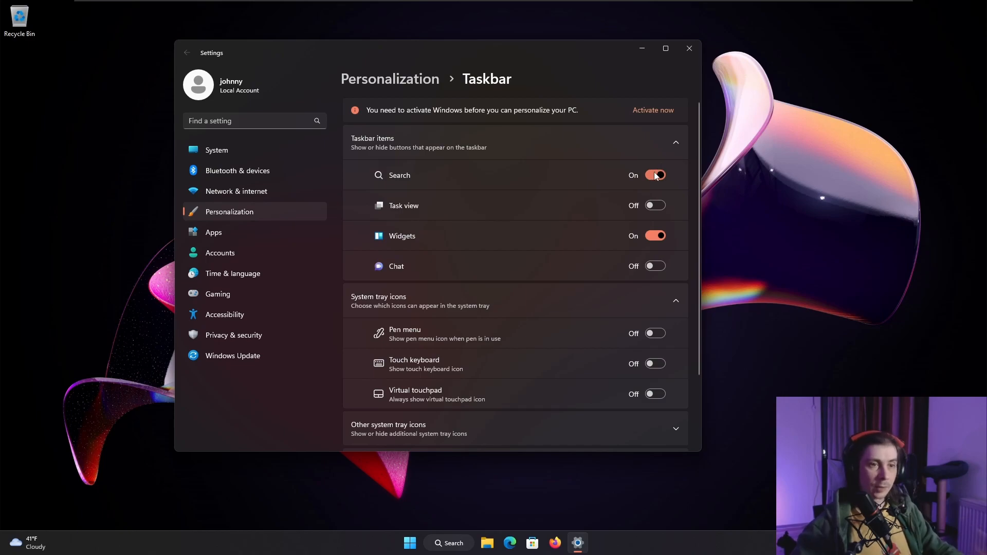
pyautogui.click(689, 49)
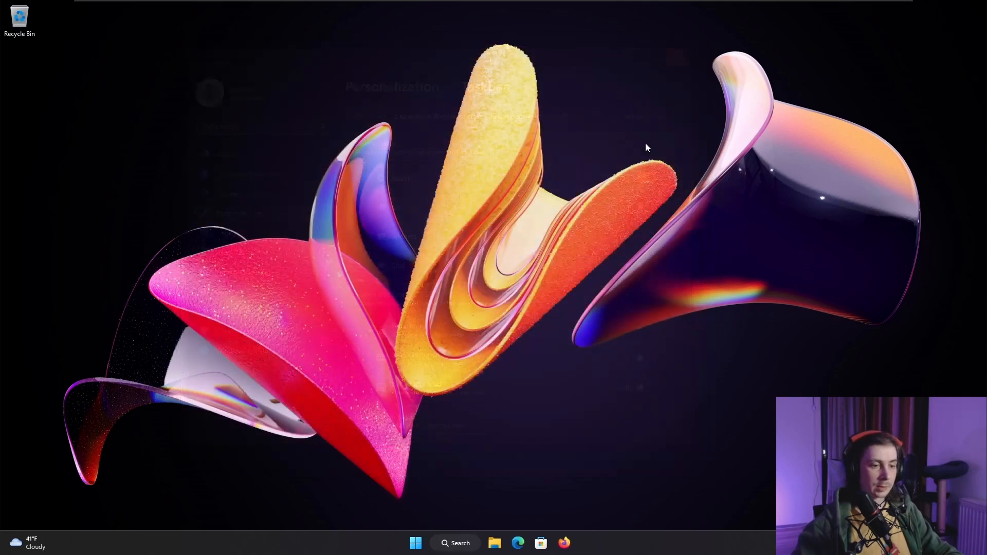
# - Look over the Start menu and the Search panel's highlighted web content, and close both
pyautogui.click(423, 543)
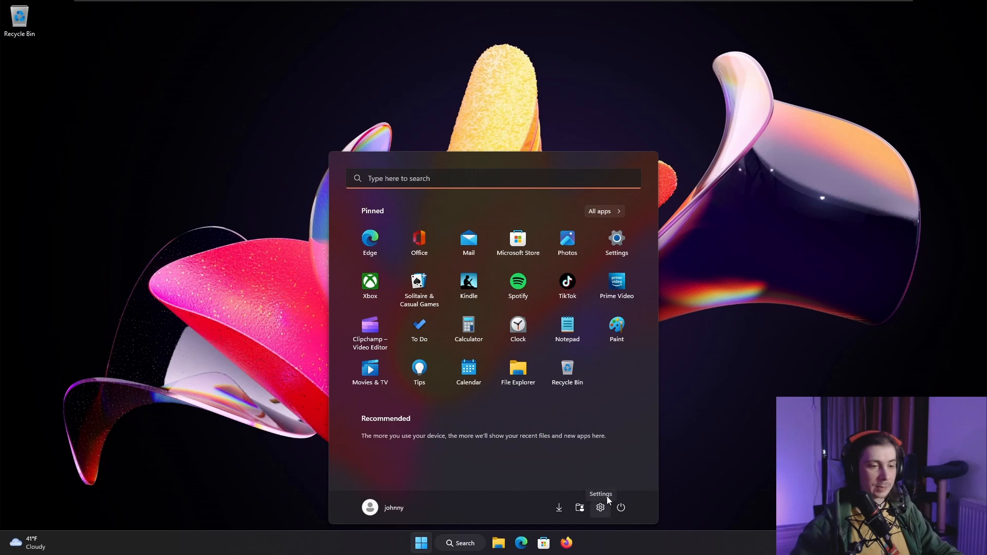
pyautogui.click(709, 347)
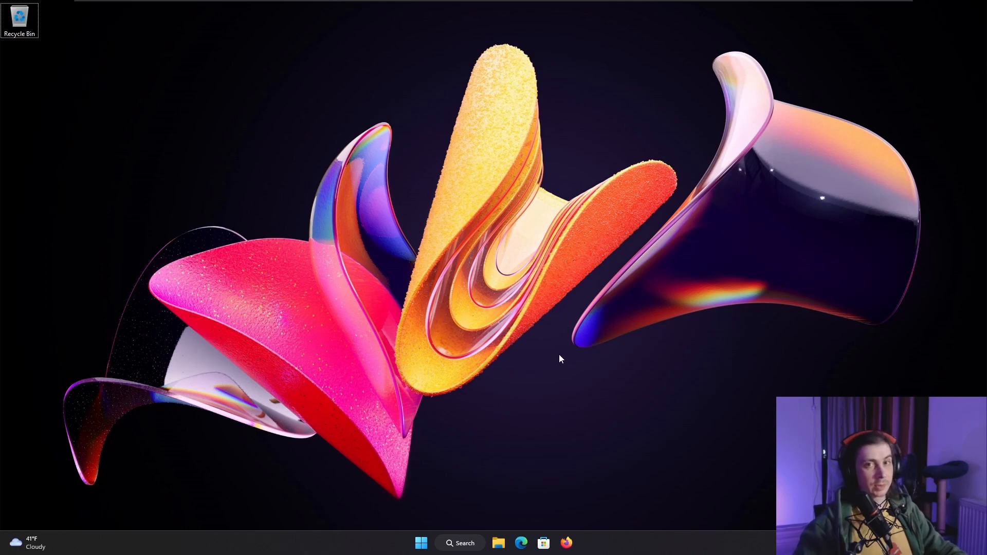
pyautogui.click(464, 544)
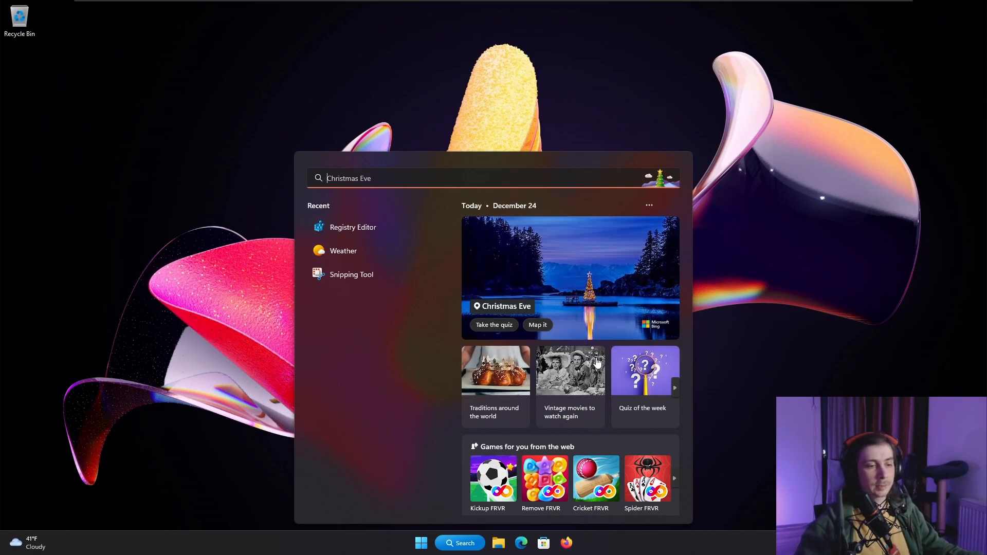
pyautogui.click(368, 545)
pyautogui.rightClick(385, 541)
pyautogui.click(397, 546)
# - Open Settings, search for "highli" and open the Show search highlights result on the Search permissions page
pyautogui.click(421, 543)
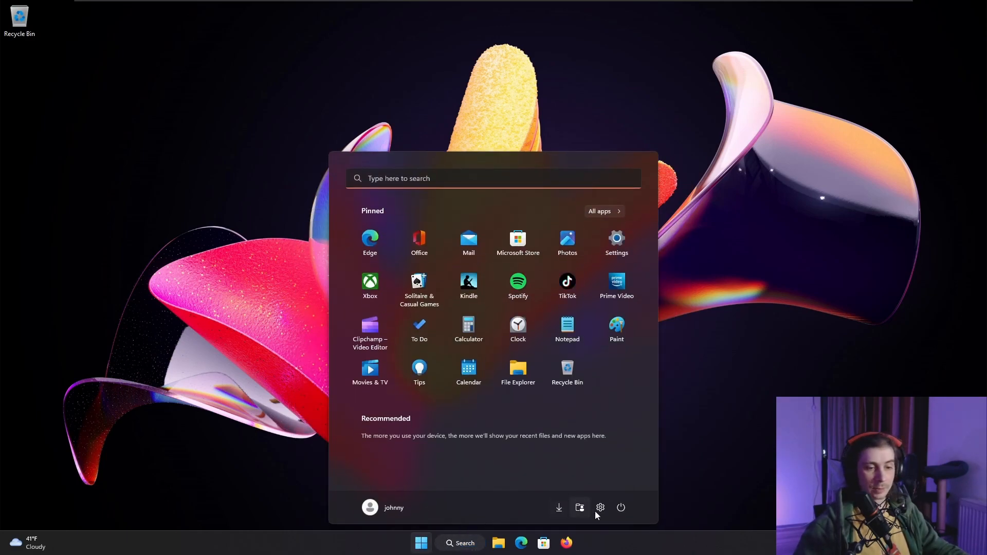
pyautogui.click(599, 509)
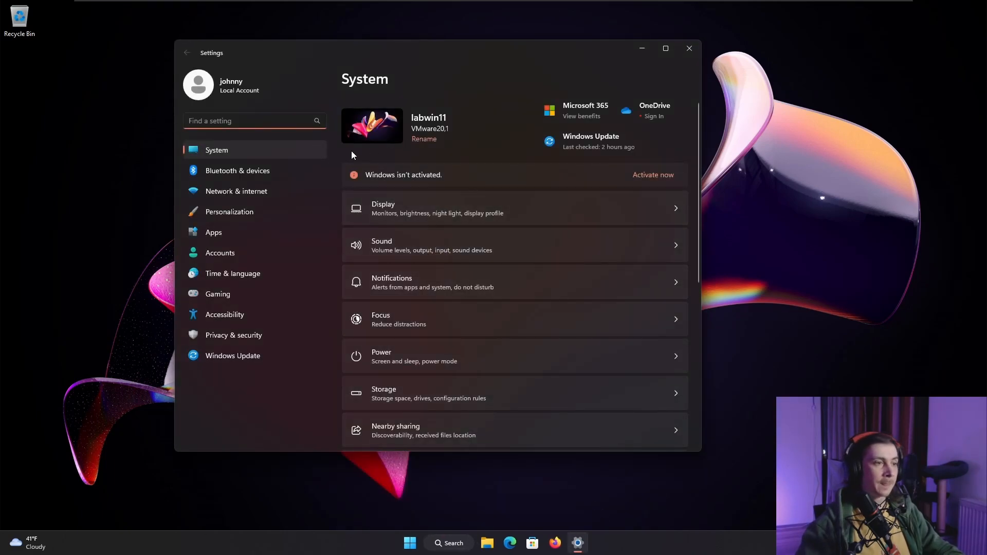
pyautogui.write('highli')
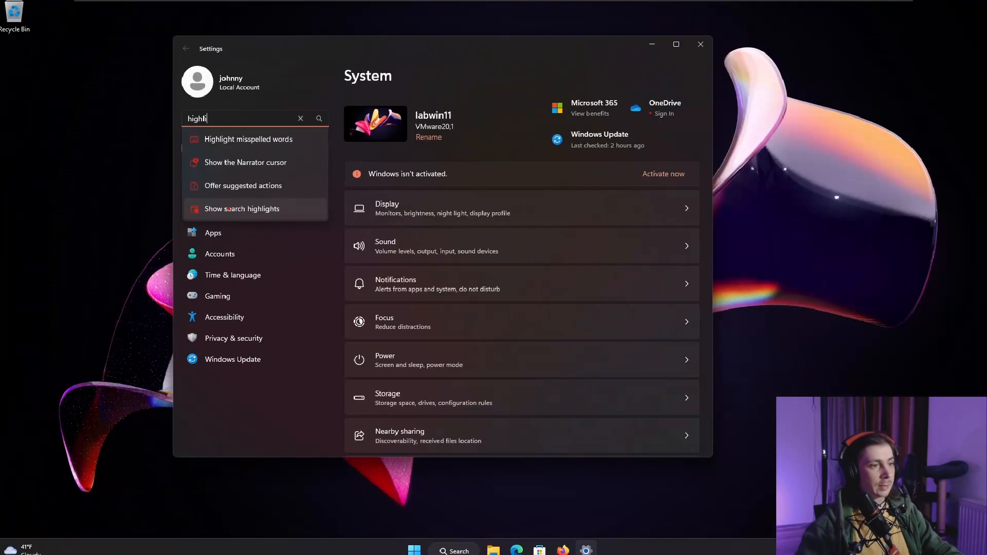
pyautogui.click(229, 209)
pyautogui.scroll(-3, 443, 276)
pyautogui.scroll(3, 443, 271)
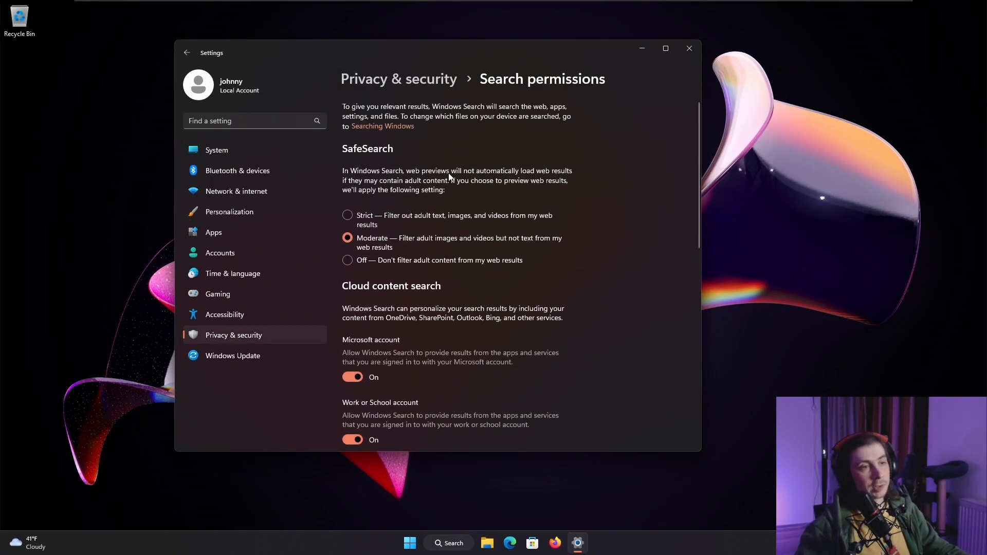
# - Set SafeSearch to Off and turn off cloud content search for the Microsoft account and the Work or School account
pyautogui.click(348, 260)
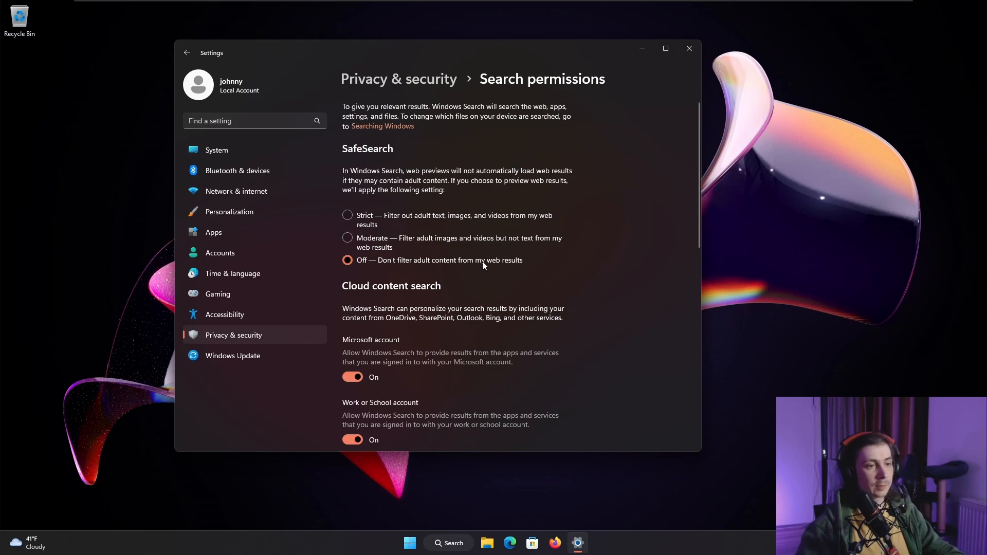
pyautogui.scroll(-2, 360, 257)
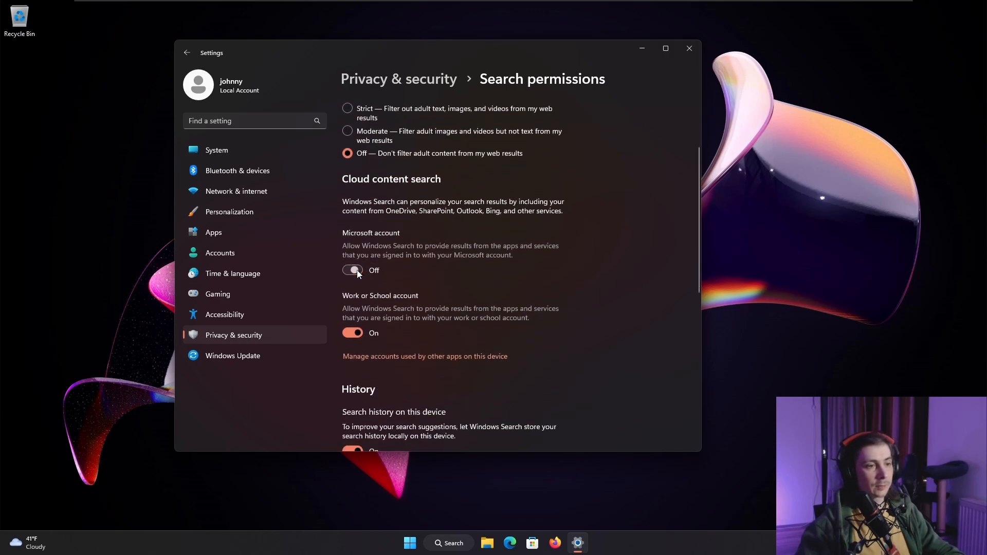
pyautogui.scroll(-3, 504, 310)
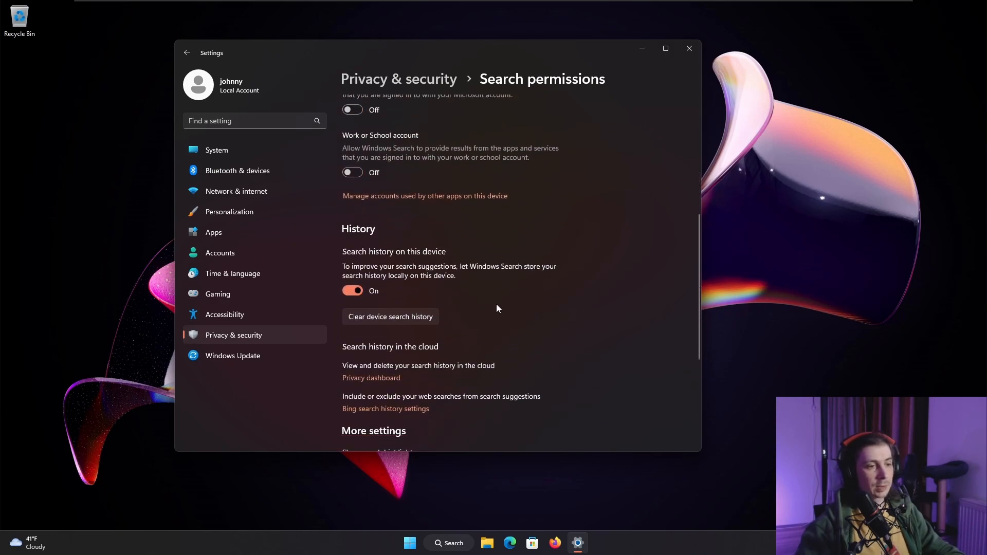
# - Turn off search history on this device and Show search highlights, and check the Search panel
pyautogui.click(353, 291)
pyautogui.scroll(-3, 498, 300)
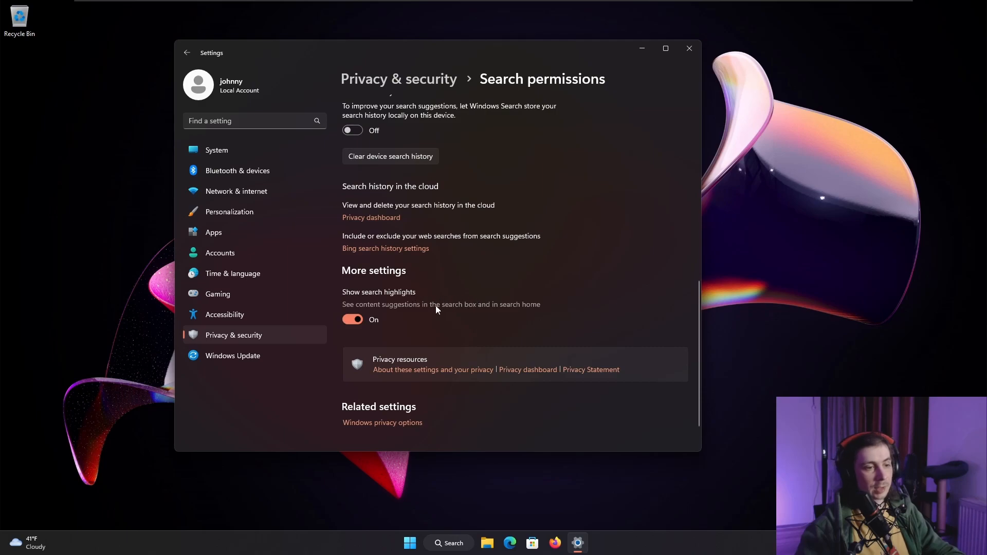
pyautogui.click(353, 319)
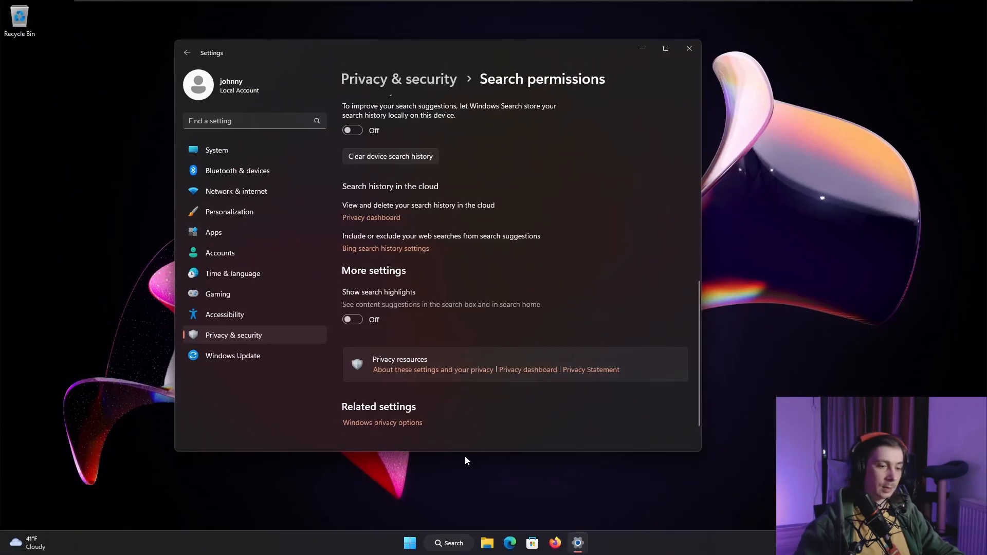
pyautogui.click(452, 544)
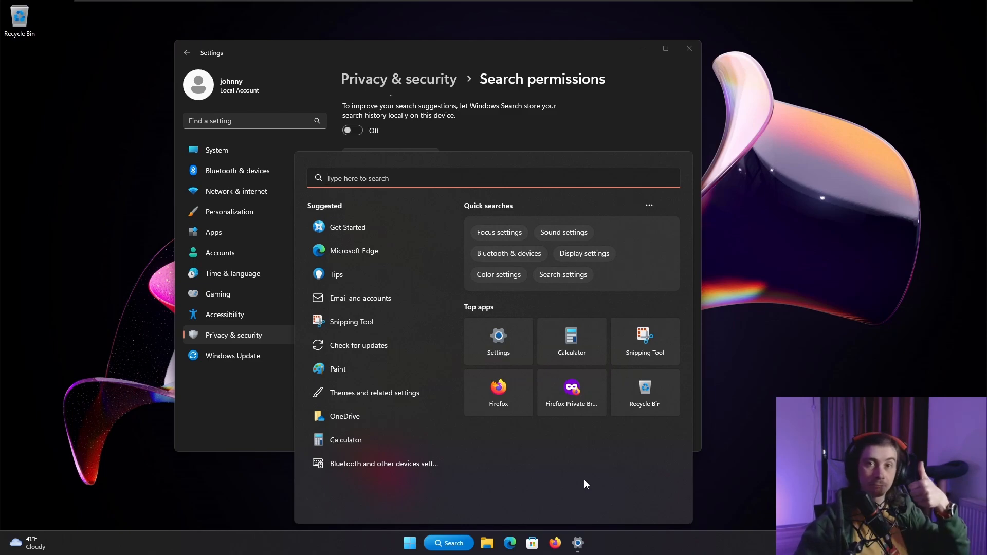
pyautogui.click(658, 128)
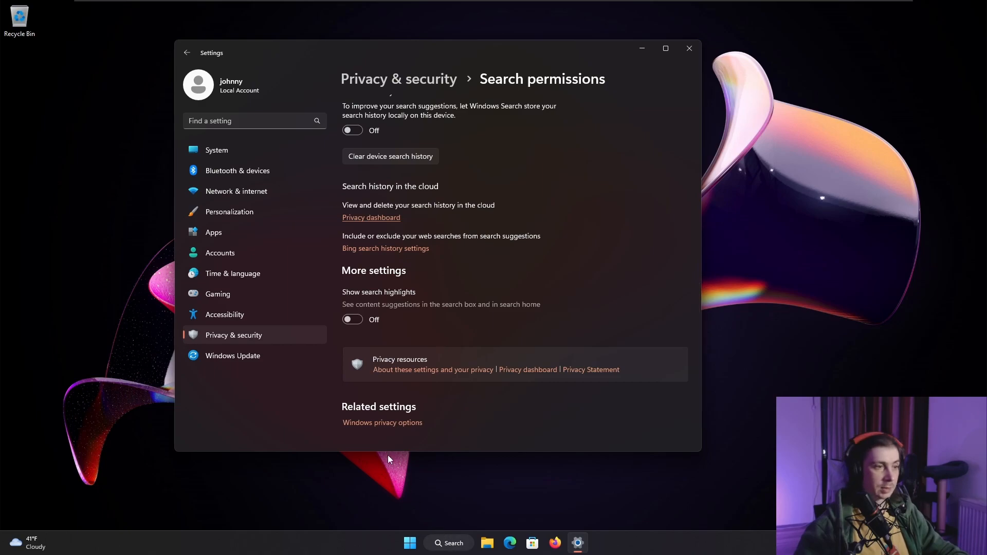
# - Turn off the Search item in the taskbar settings and close the Settings window
pyautogui.rightClick(603, 546)
pyautogui.click(626, 523)
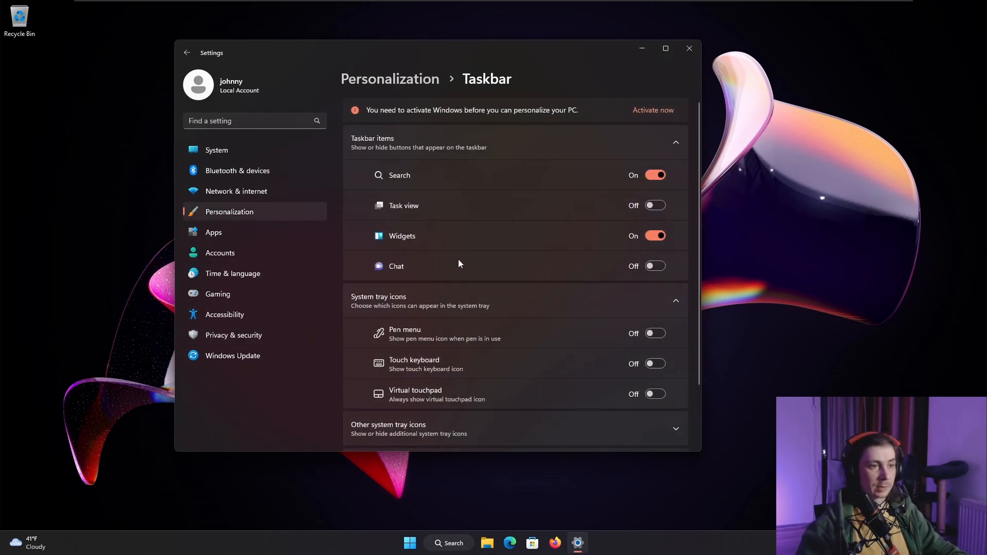
pyautogui.click(654, 177)
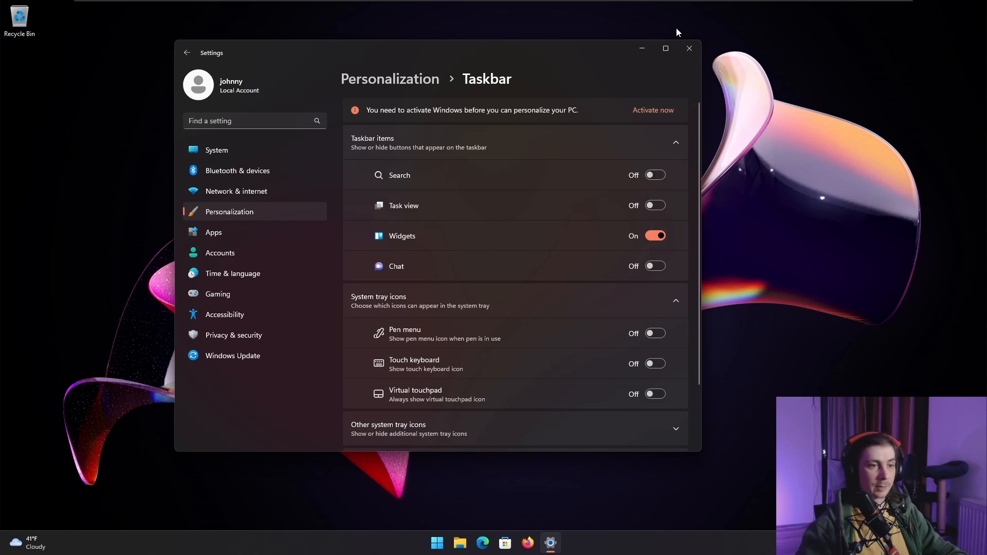
pyautogui.click(688, 51)
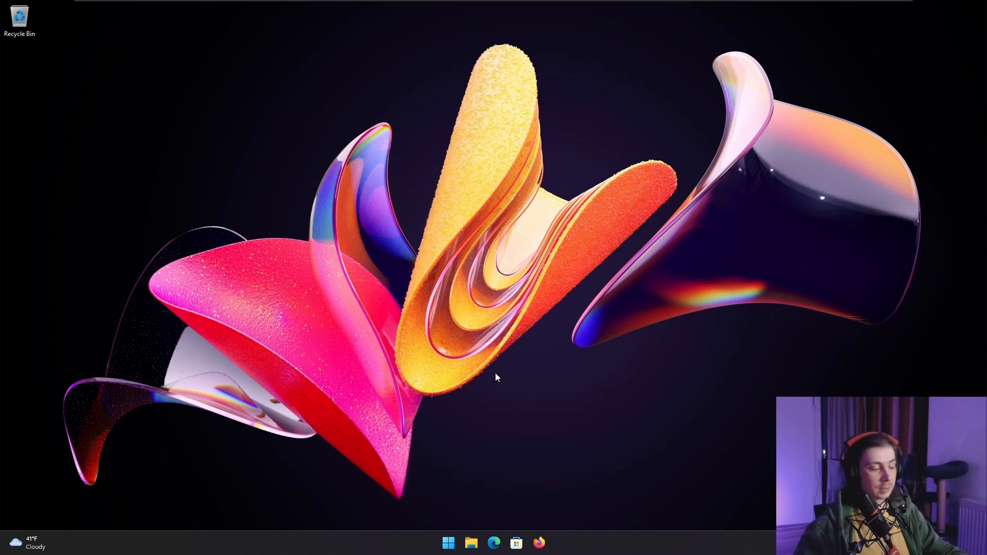
# - Search from the Start menu for "let's" to examine the web results, and close the menu
pyautogui.press('super')
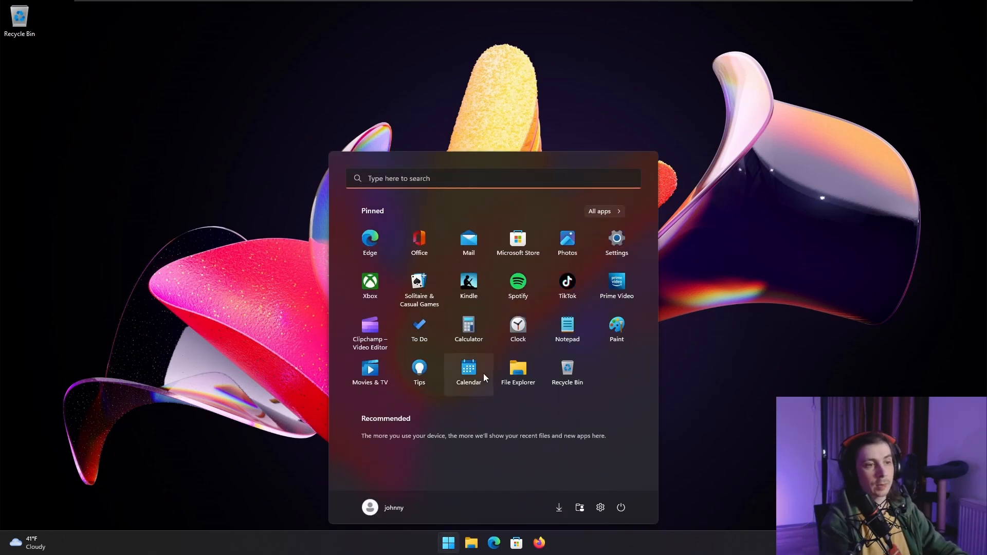
pyautogui.write("let's")
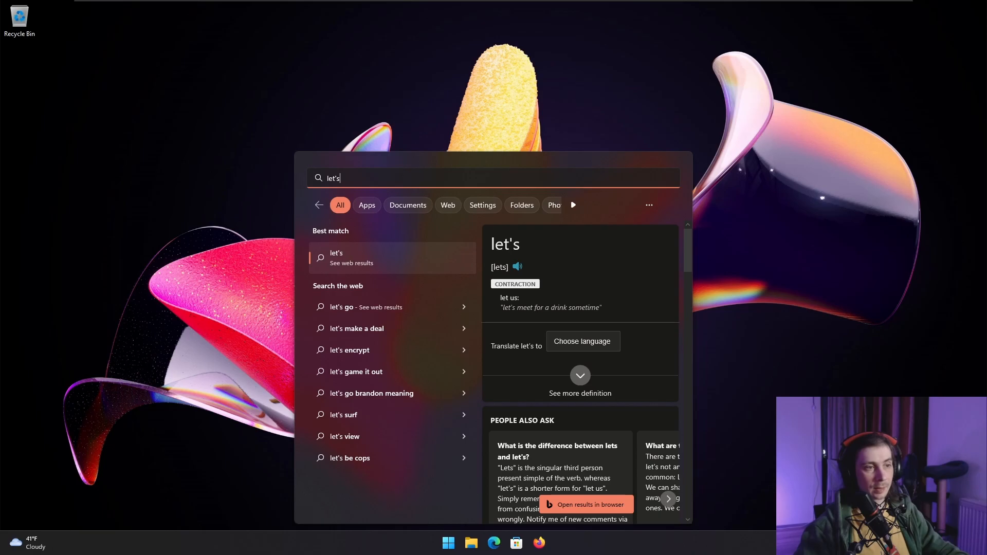
pyautogui.moveTo(335, 179); pyautogui.dragTo(318, 178)
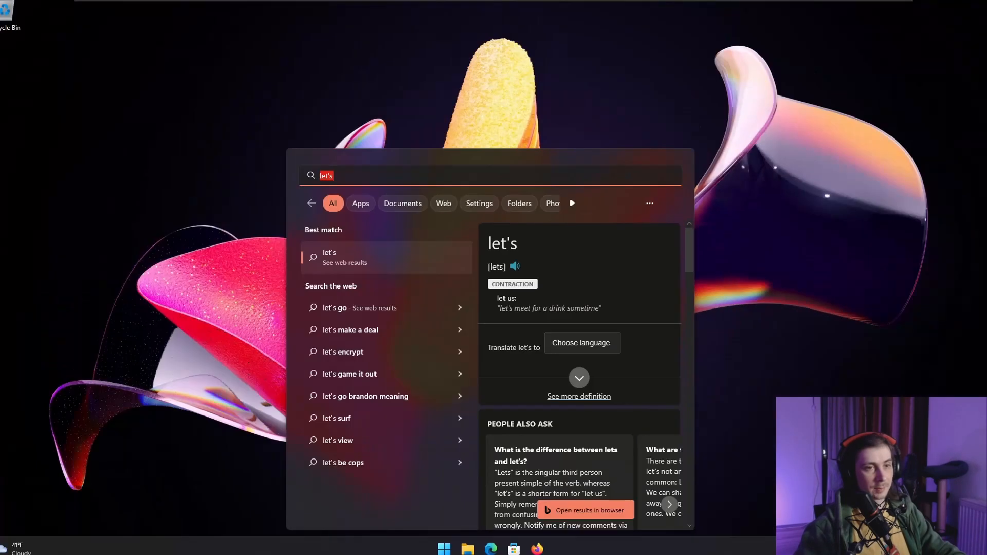
pyautogui.press('Escape')
pyautogui.press('super')
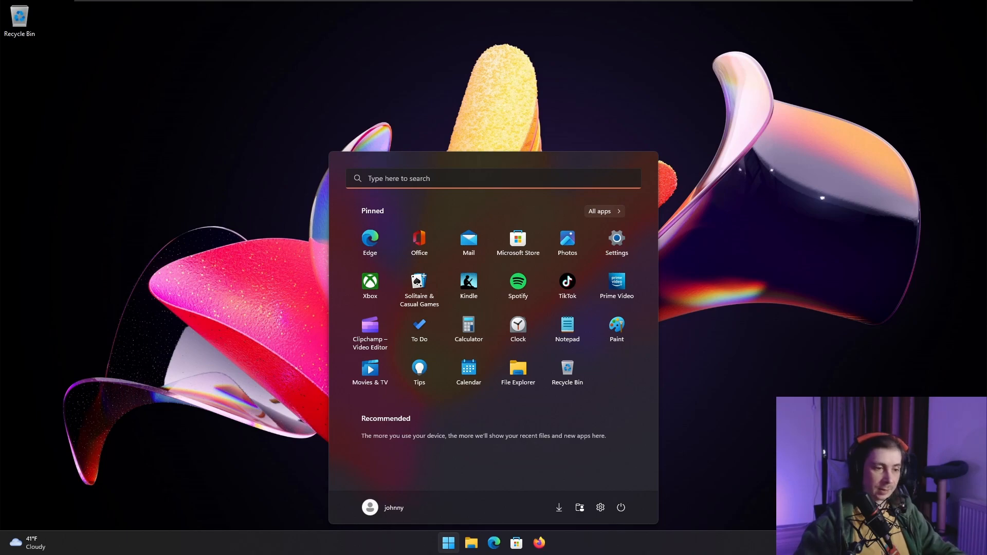
pyautogui.click(756, 245)
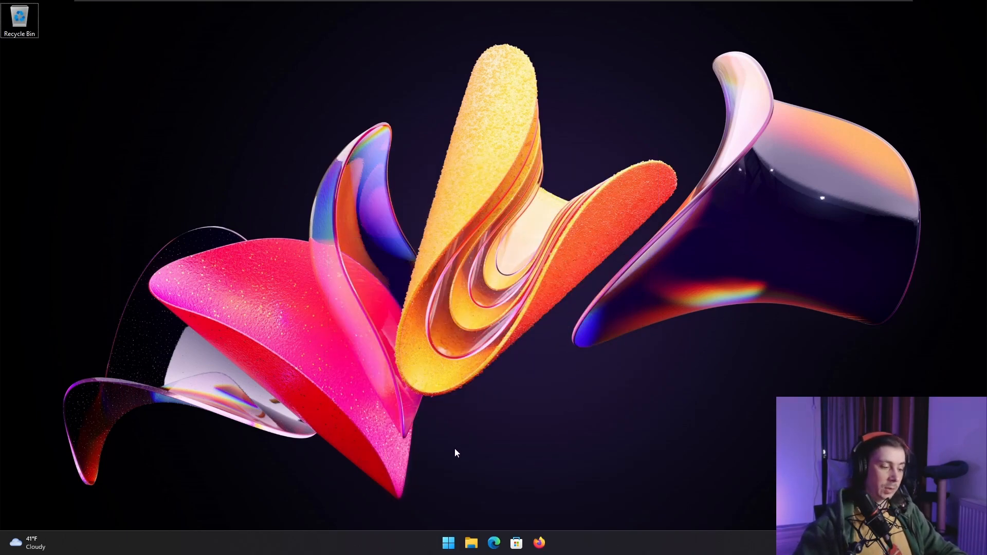
# - Find Registry Editor through the Start menu search, open it and allow it to make changes to the device
pyautogui.press('super+r')
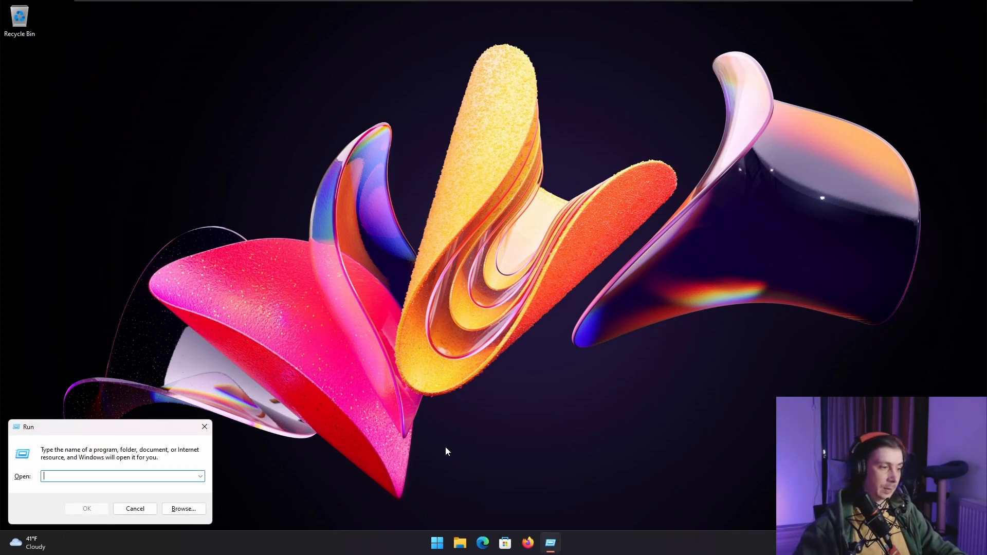
pyautogui.press('Escape')
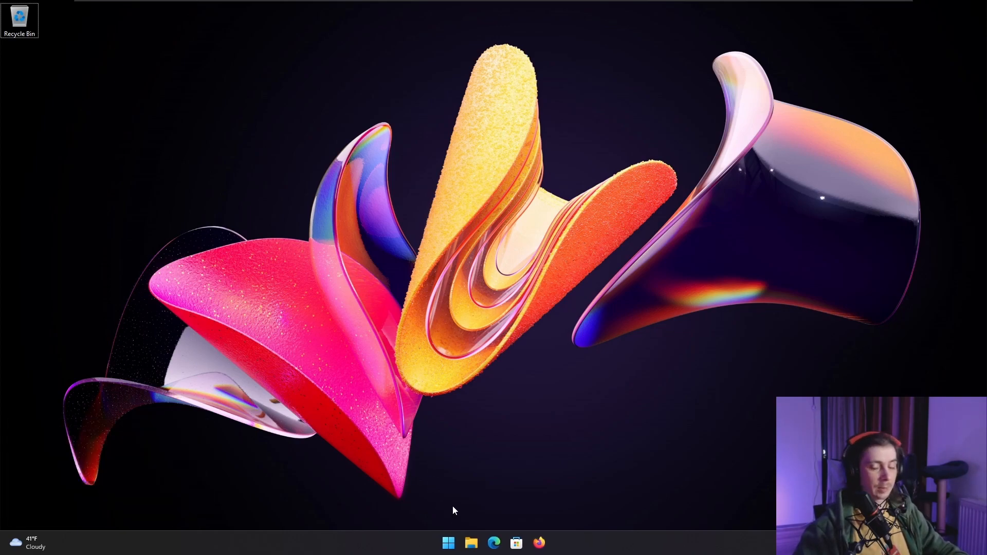
pyautogui.click(448, 543)
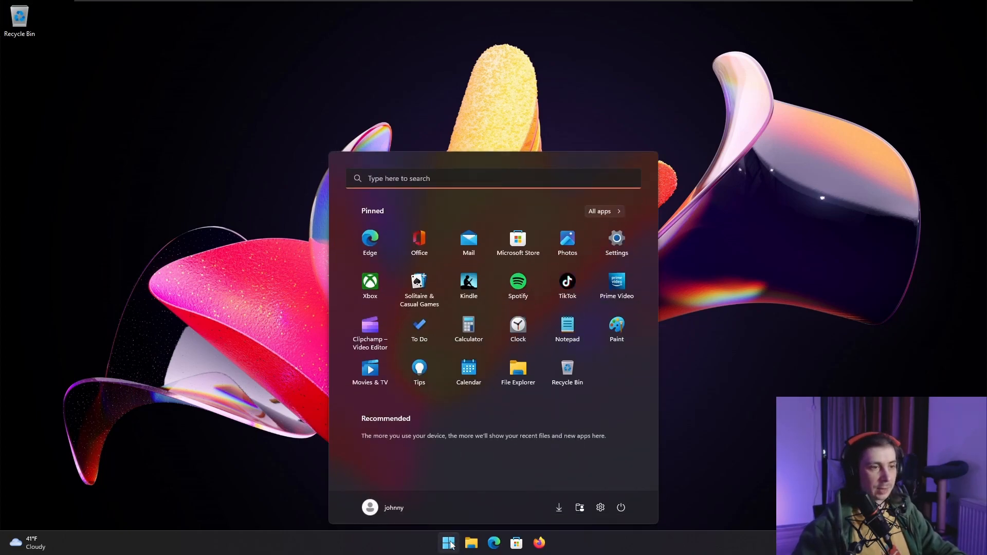
pyautogui.write('regis')
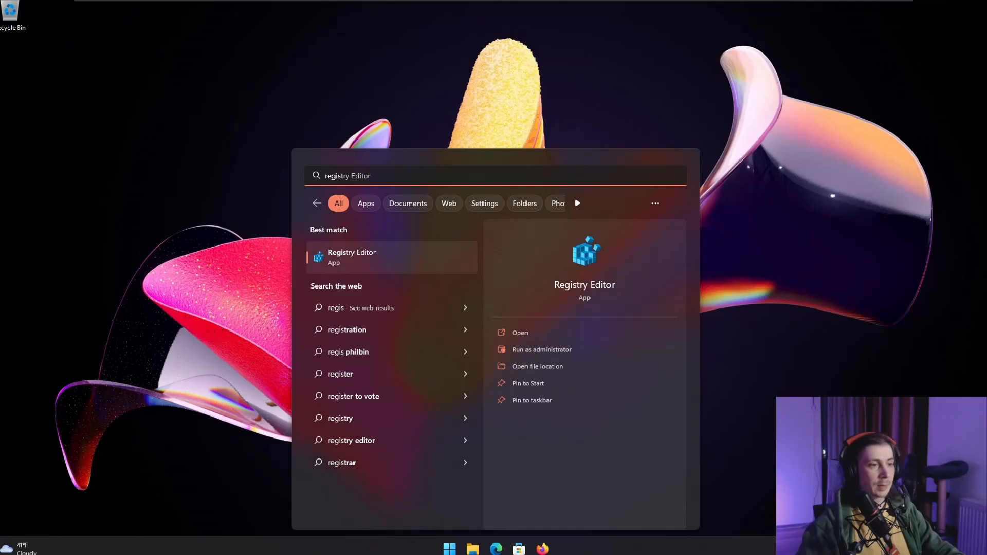
pyautogui.click(378, 262)
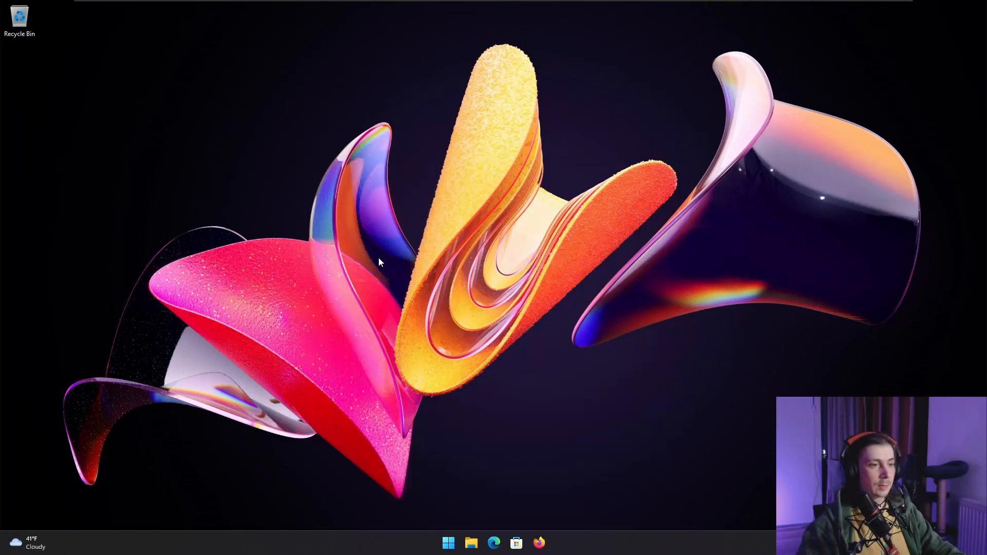
pyautogui.press('super')
pyautogui.write('regi')
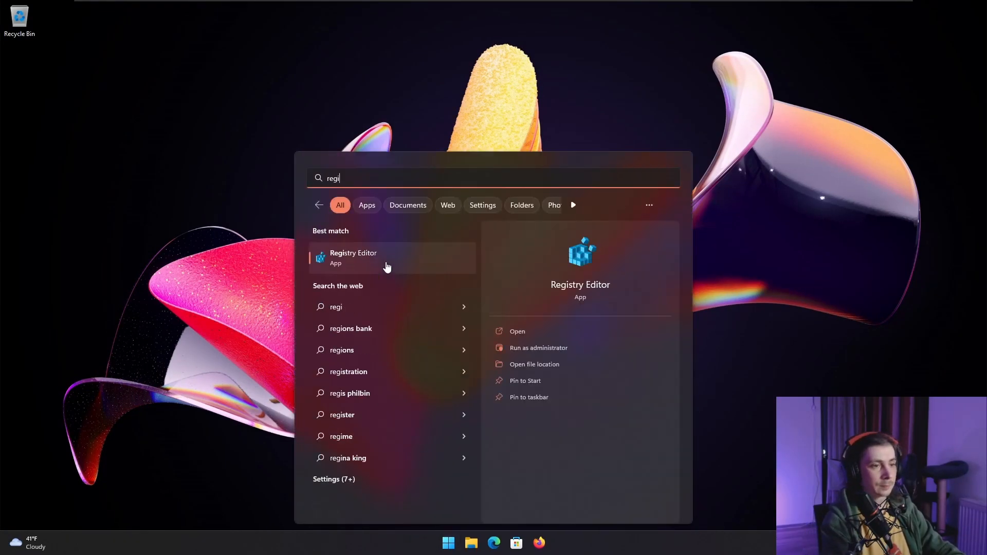
pyautogui.press('Return')
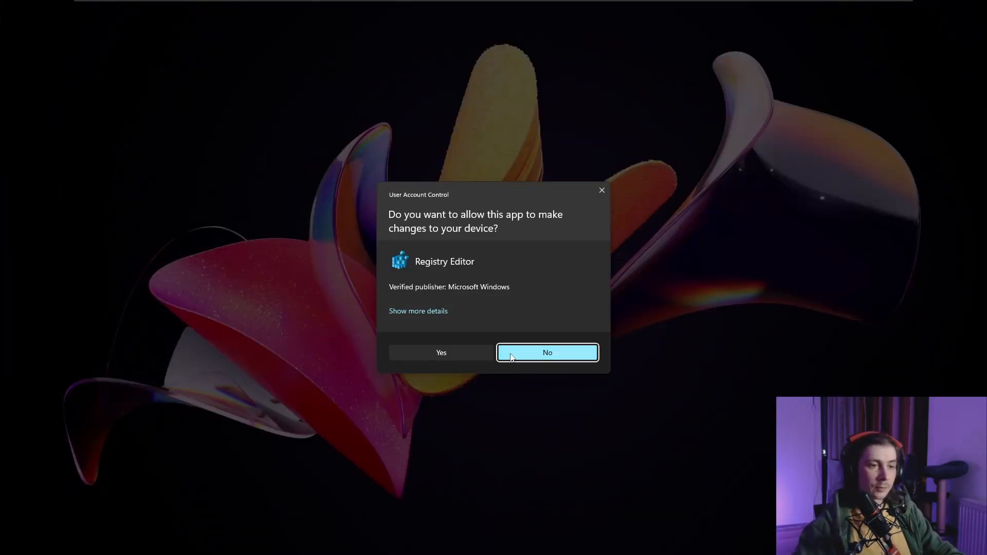
pyautogui.click(464, 354)
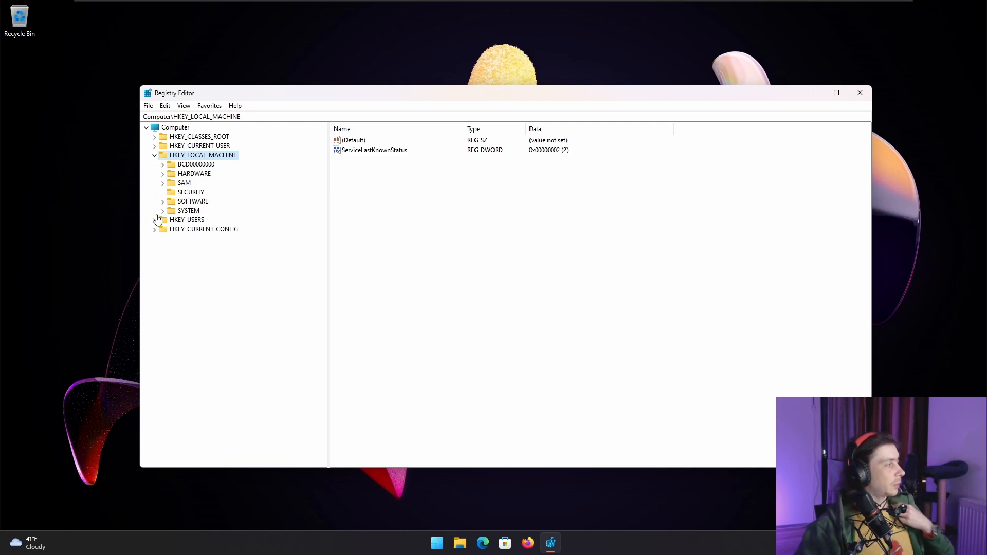
# - Collapse HKEY_LOCAL_MACHINE and expand the registry tree down to HKEY_CURRENT_USER\Software\Policies\Microsoft\Windows
pyautogui.click(155, 155)
pyautogui.click(154, 146)
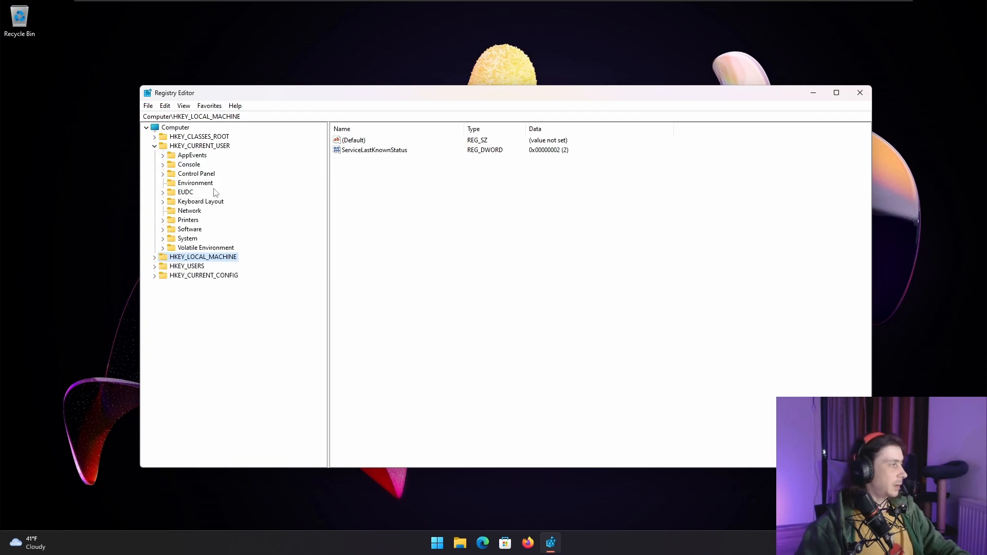
pyautogui.click(164, 230)
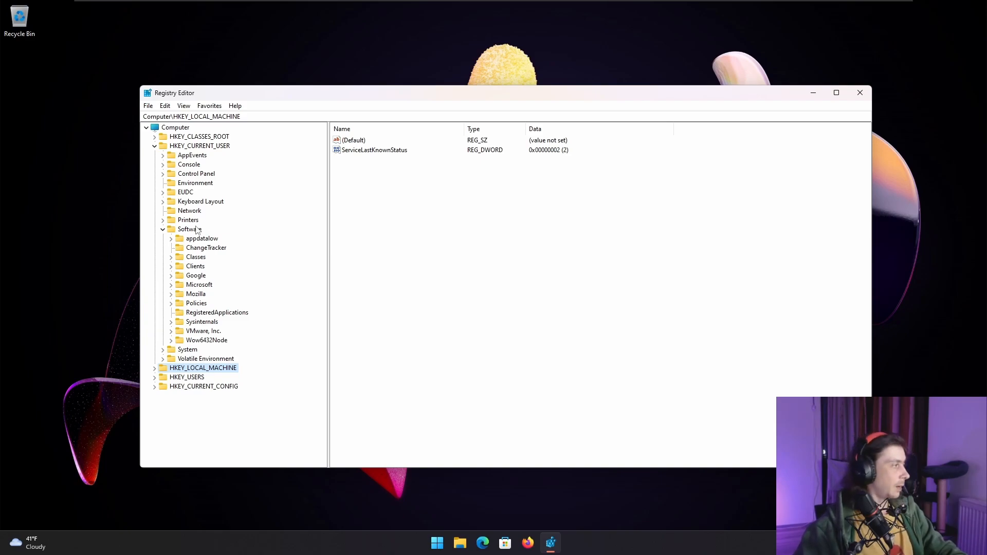
pyautogui.click(171, 304)
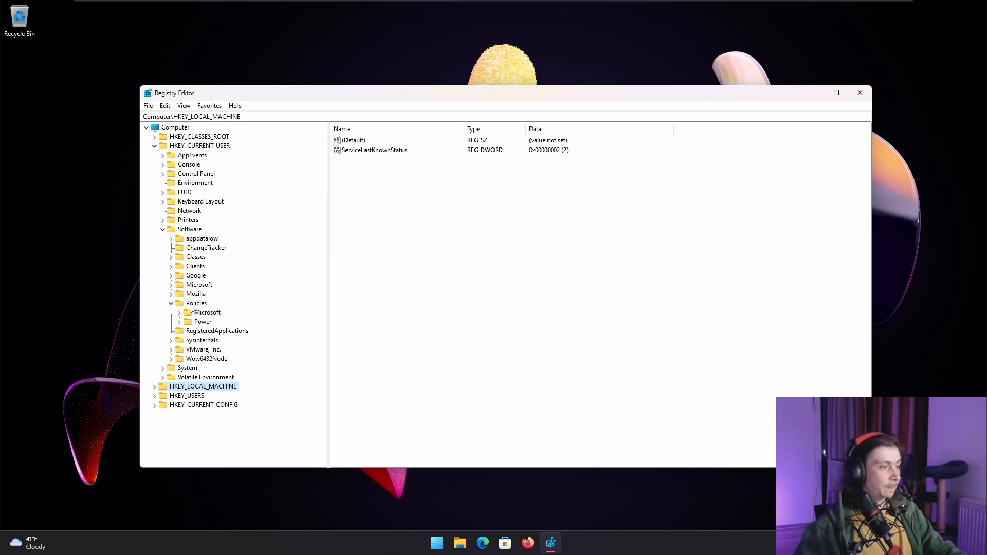
pyautogui.click(179, 313)
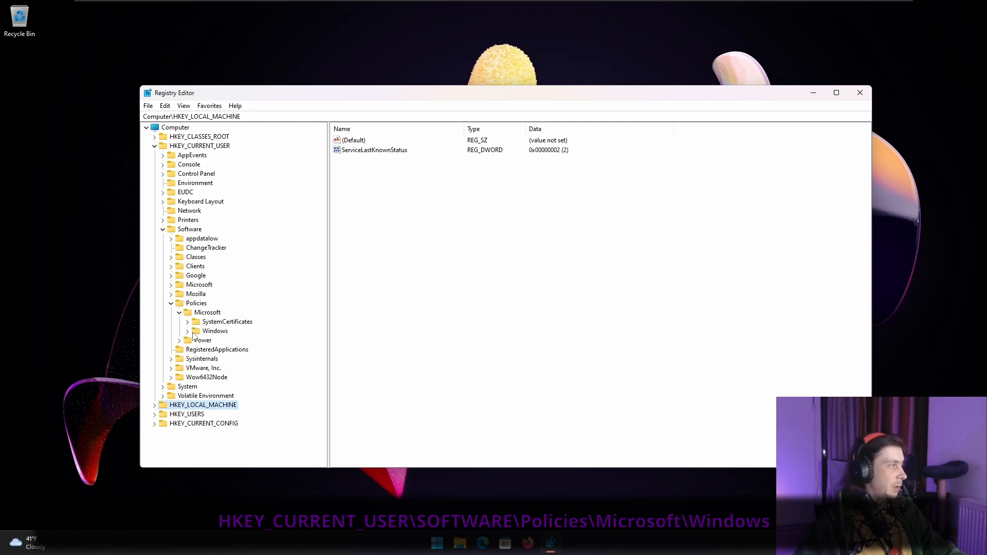
pyautogui.click(188, 331)
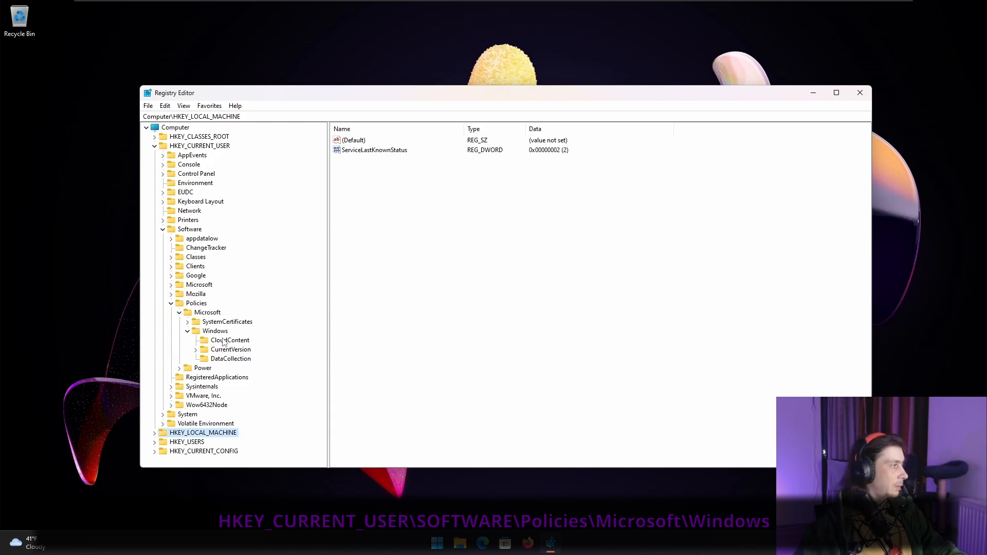
# - Create a new key named Explorer under HKEY_CURRENT_USER\Software\Policies\Microsoft\Windows
pyautogui.click(216, 332)
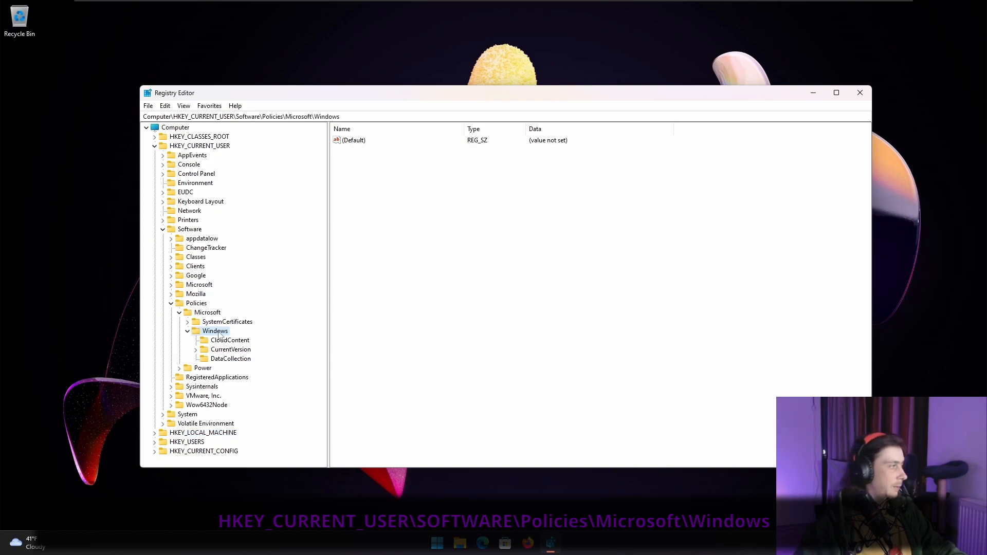
pyautogui.rightClick(220, 334)
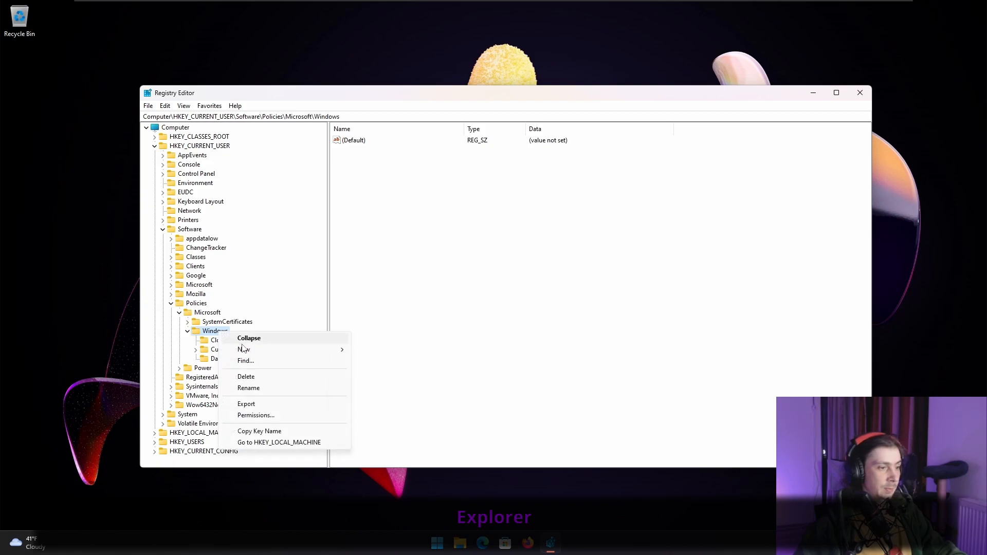
pyautogui.moveTo(250, 352)
pyautogui.click(372, 350)
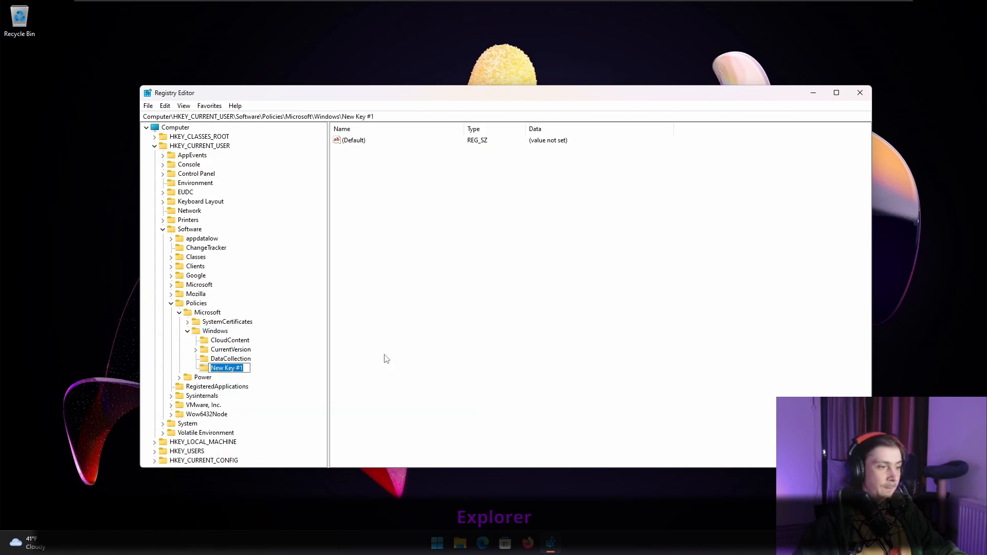
pyautogui.write('Explore')
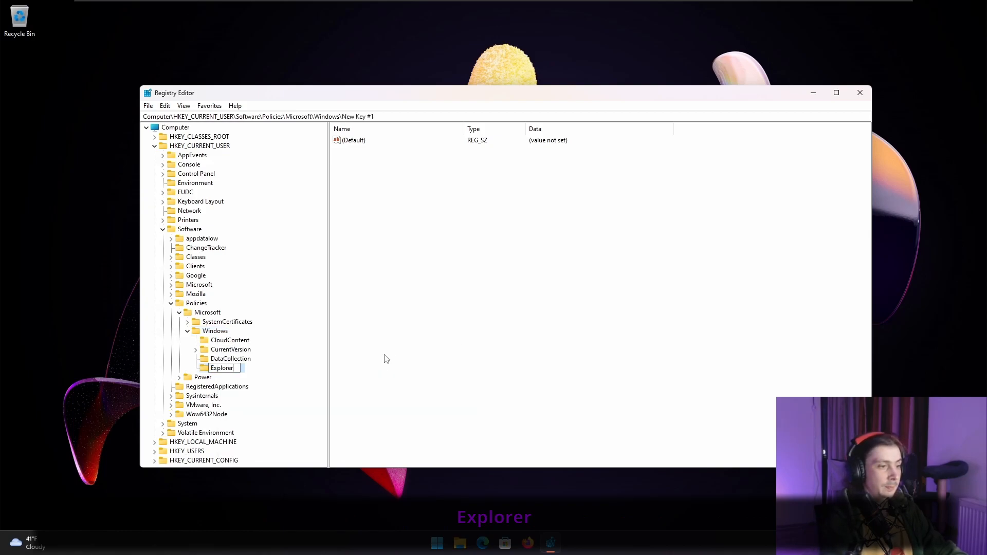
pyautogui.write('r')
pyautogui.press('Return')
pyautogui.rightClick(379, 199)
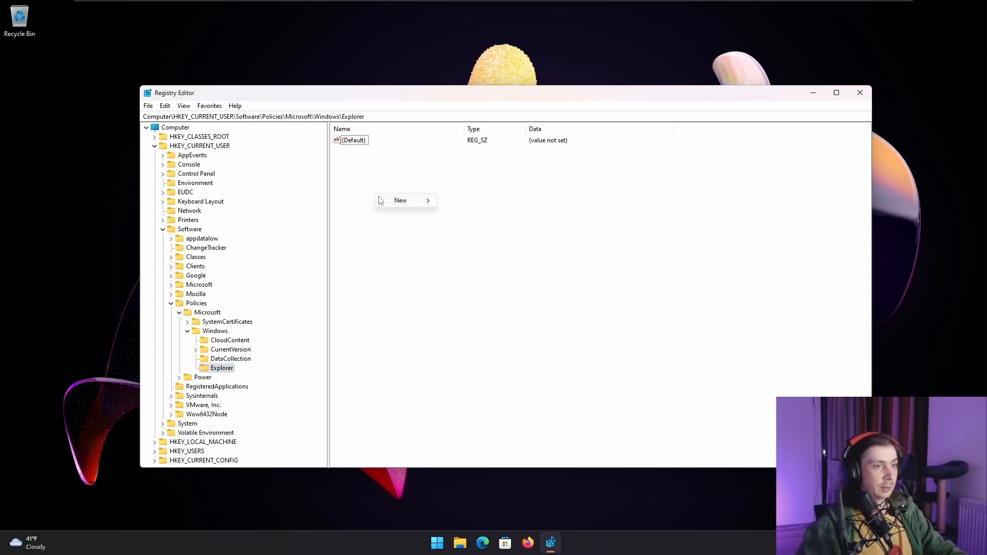
pyautogui.click(351, 287)
pyautogui.rightClick(208, 332)
pyautogui.moveTo(234, 350)
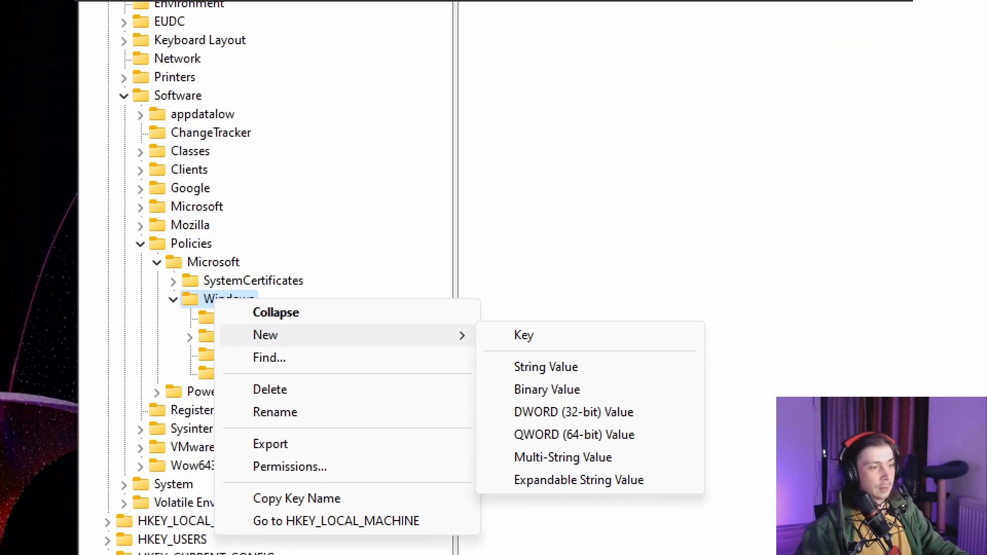
pyautogui.press('Escape')
# - Create a DWORD (32-bit) value named DisableSearchBoxSuggestions in the Explorer key under Policies\Microsoft\Windows
pyautogui.click(222, 368)
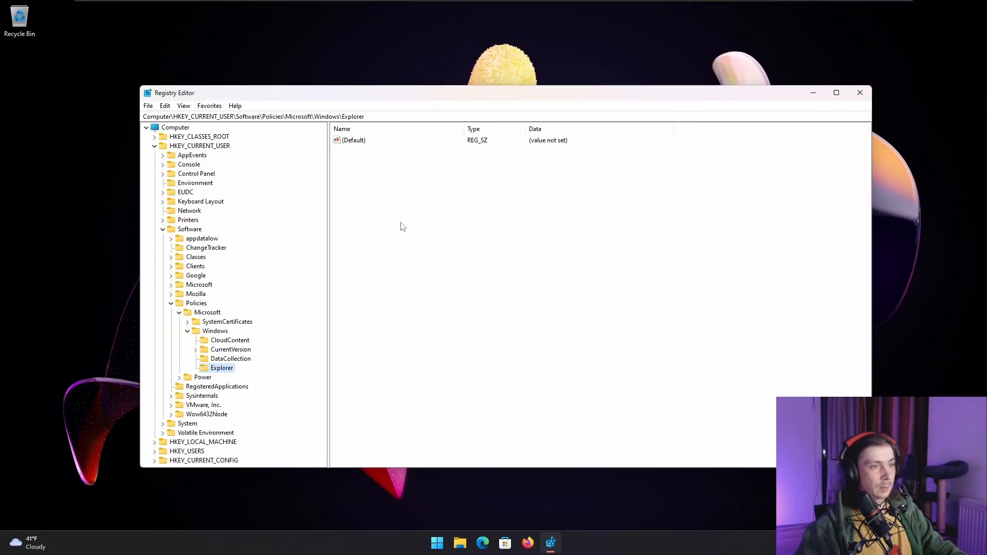
pyautogui.click(577, 73)
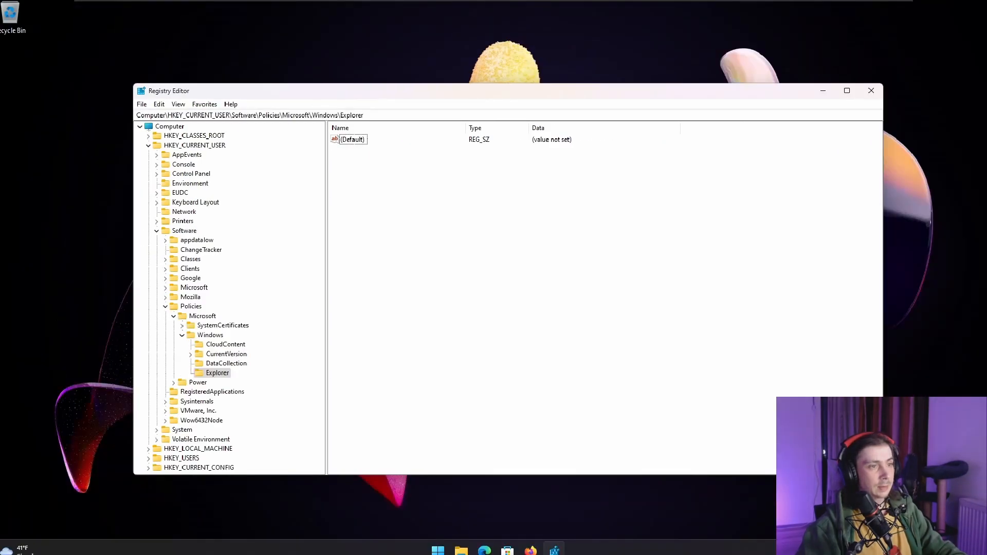
pyautogui.rightClick(414, 223)
pyautogui.moveTo(465, 233)
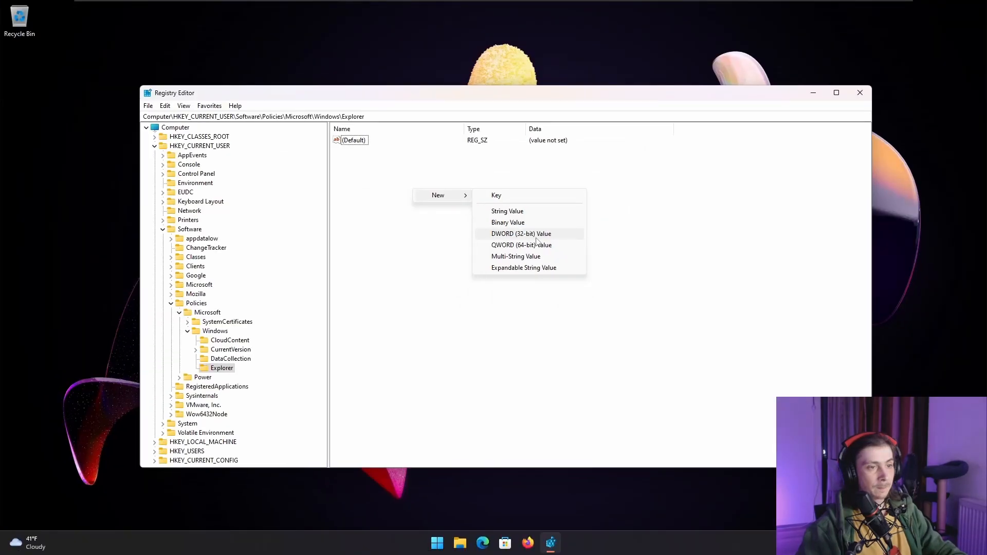
pyautogui.click(485, 229)
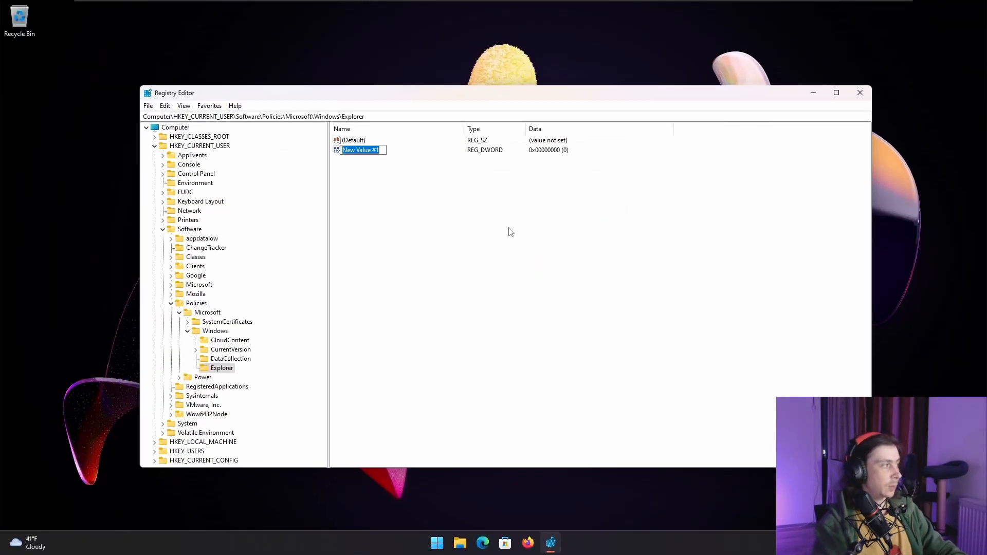
pyautogui.write('DisableSearchBoxSuggestions')
pyautogui.press('Return')
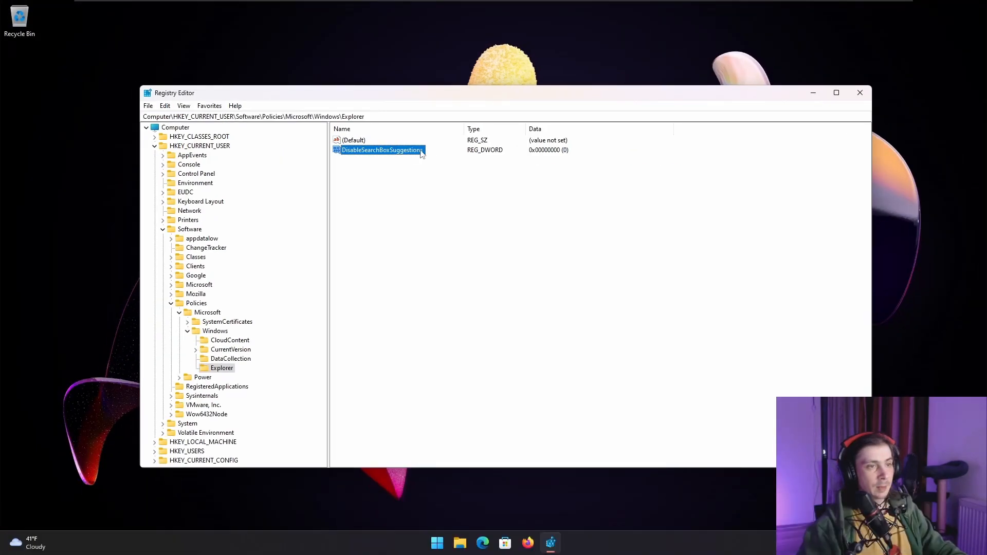
# - Set the DisableSearchBoxSuggestions value data to 1 and close Registry Editor
pyautogui.doubleClick(413, 151)
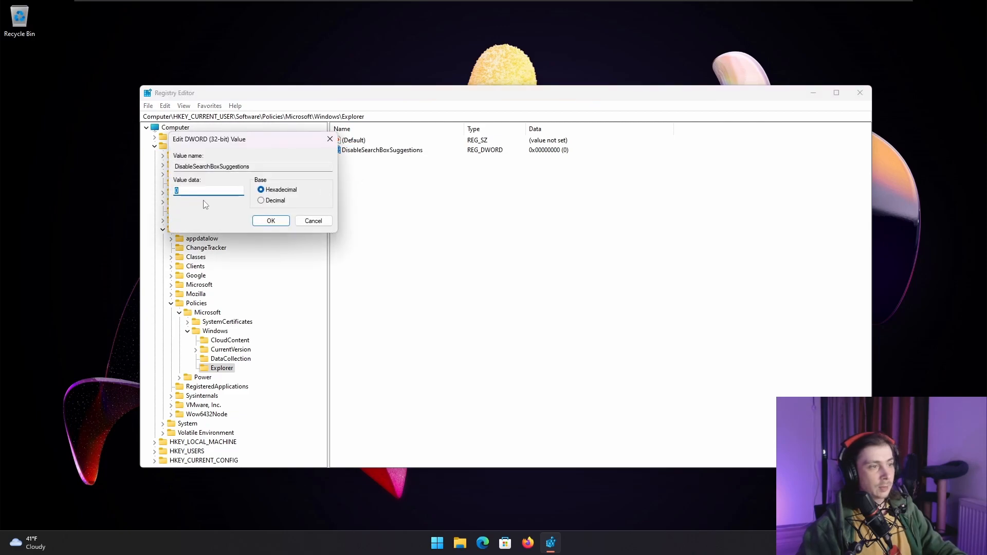
pyautogui.moveTo(252, 145); pyautogui.dragTo(418, 179)
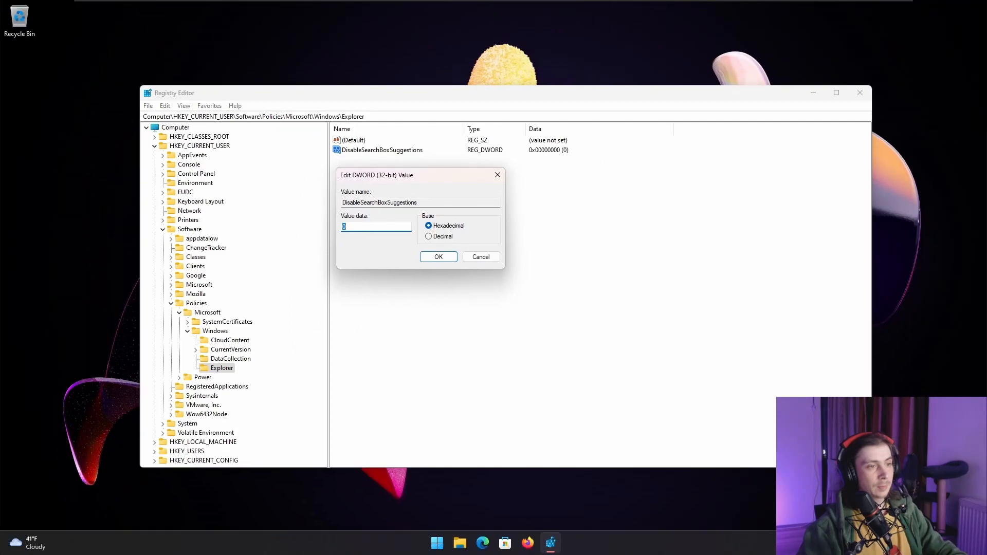
pyautogui.write('1')
pyautogui.click(438, 257)
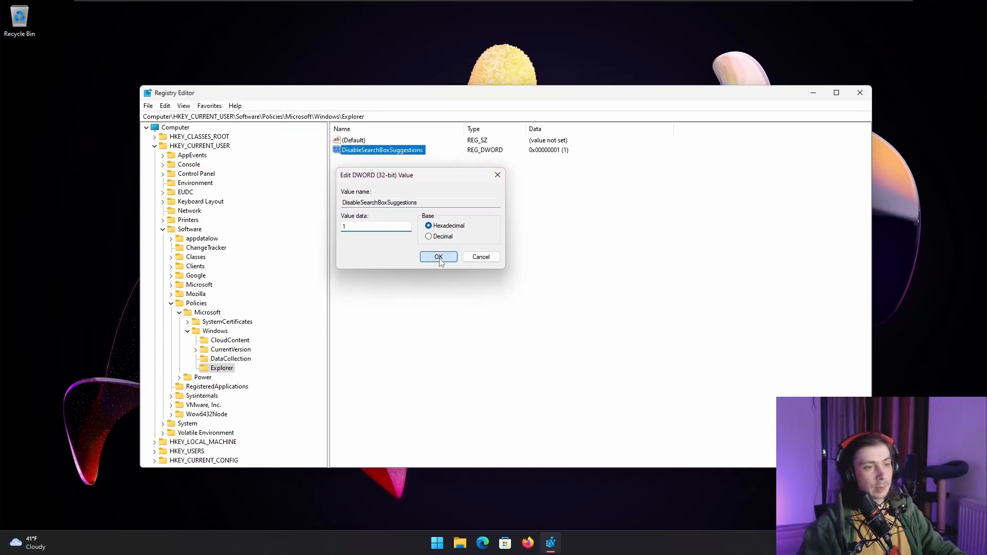
pyautogui.hotkey('alt', 'F4')
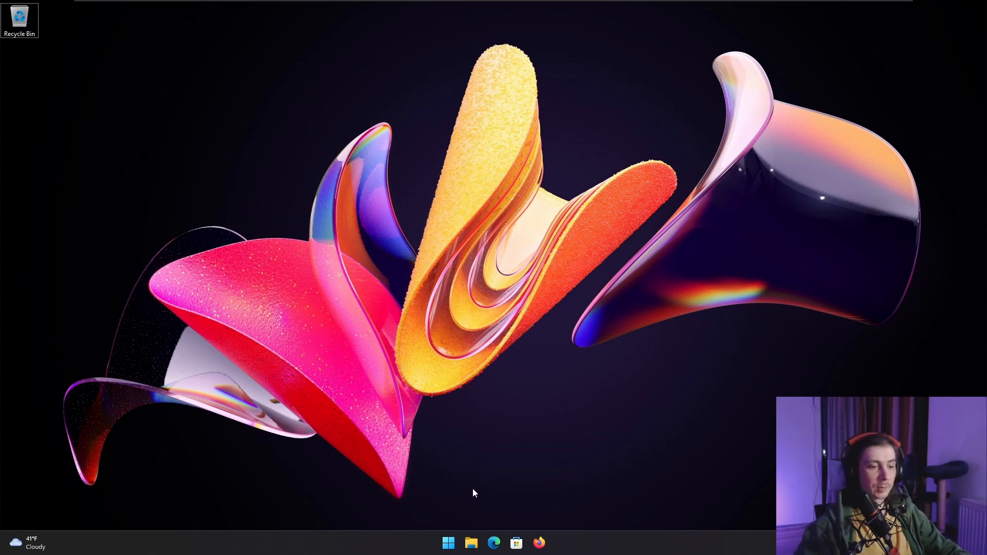
# - Open Task Manager, restart the Windows Explorer process and minimize Task Manager
pyautogui.rightClick(425, 543)
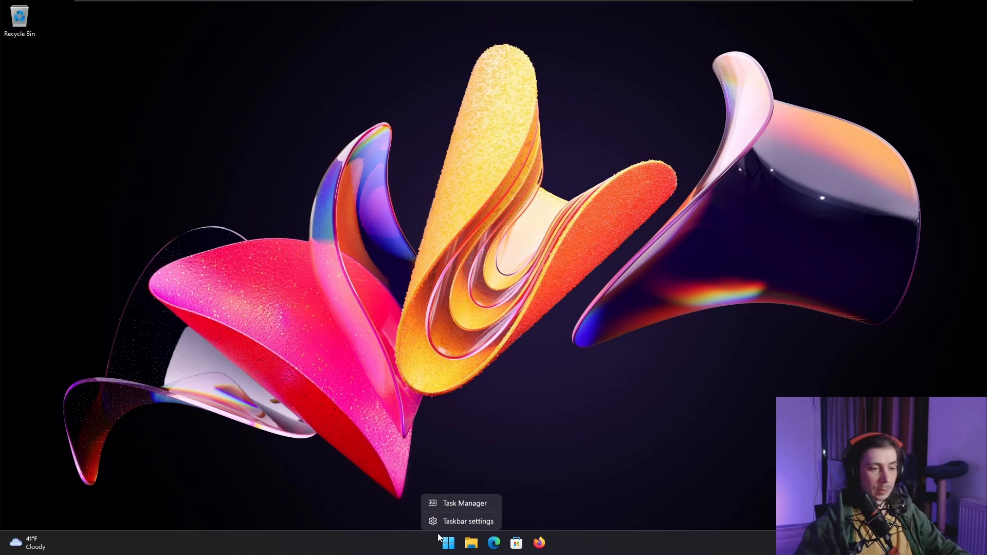
pyautogui.click(474, 505)
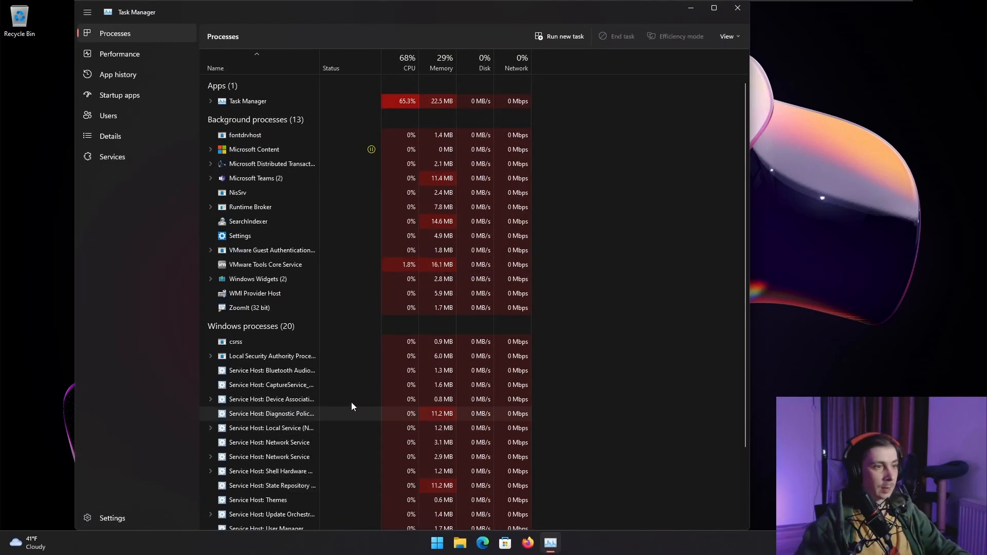
pyautogui.scroll(-10, 339, 396)
pyautogui.scroll(-20, 695, 283)
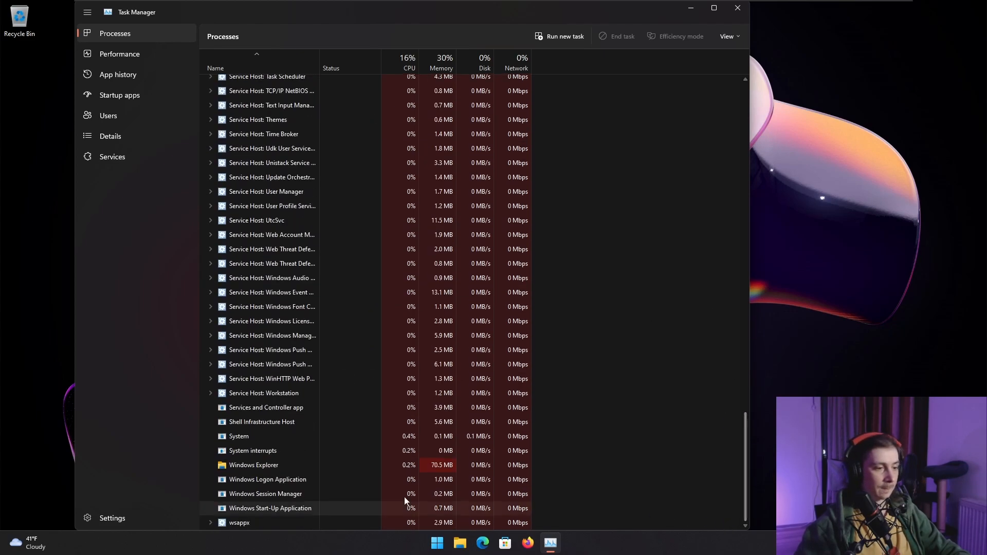
pyautogui.rightClick(253, 467)
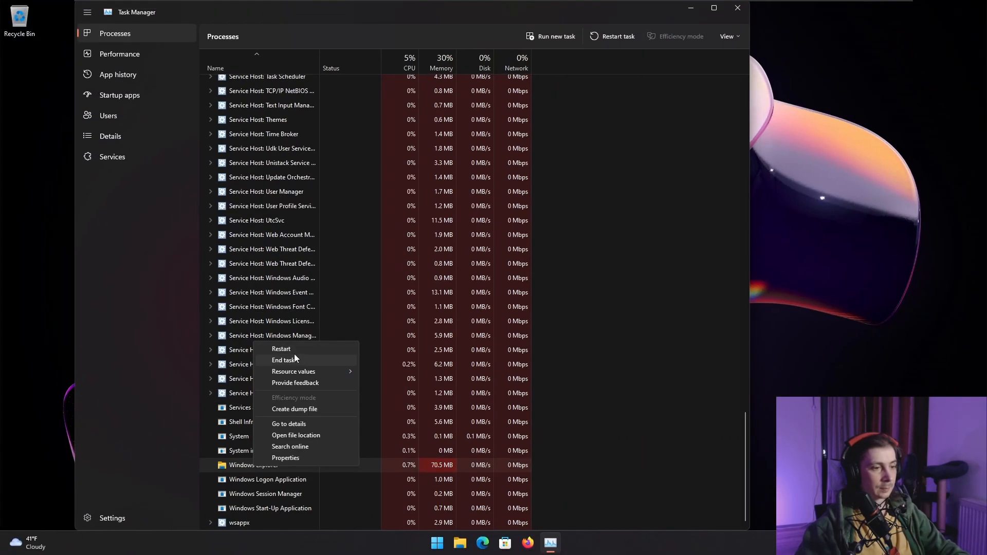
pyautogui.click(279, 348)
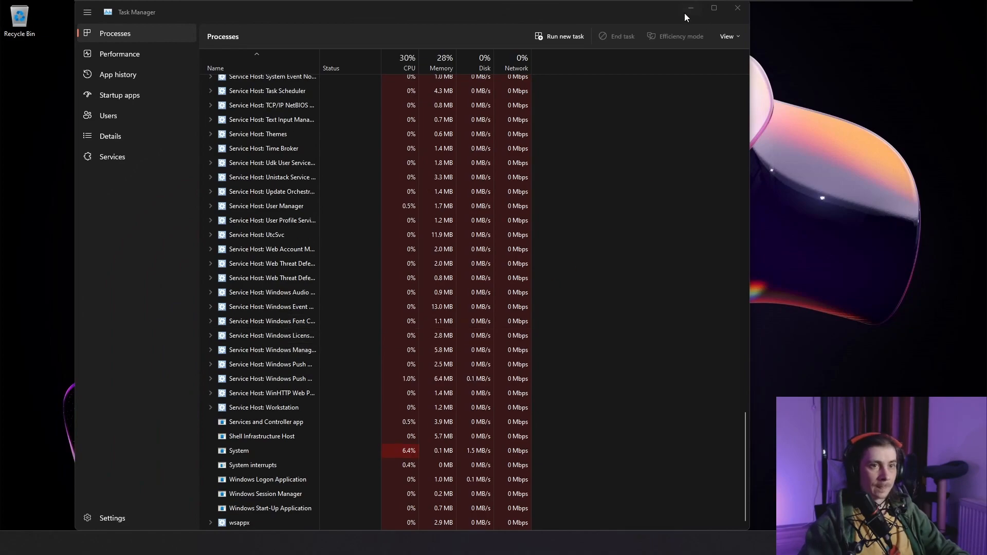
pyautogui.click(689, 9)
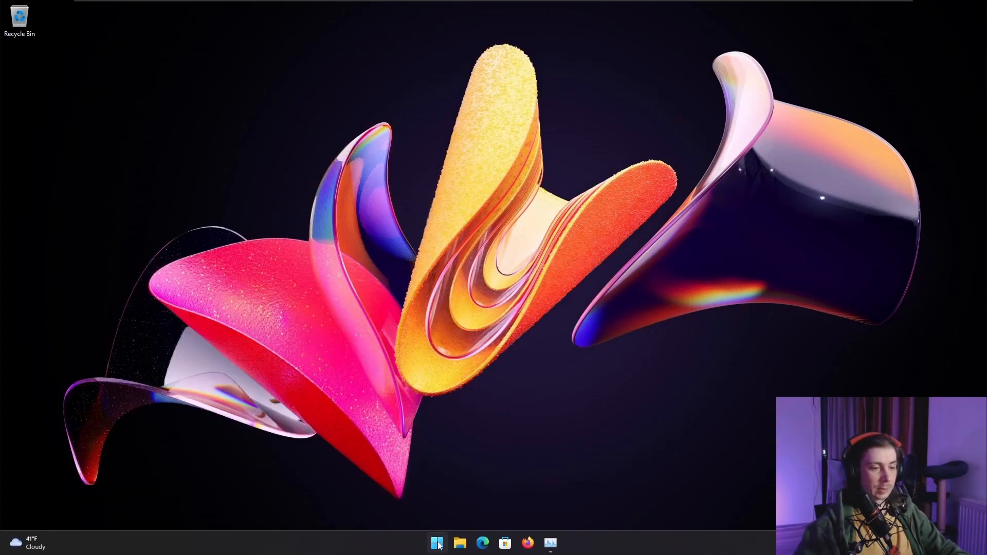
# - Search the Start menu for "let's", examine the general, Apps, Documents and Settings results, and close the search
pyautogui.click(437, 543)
pyautogui.write('let')
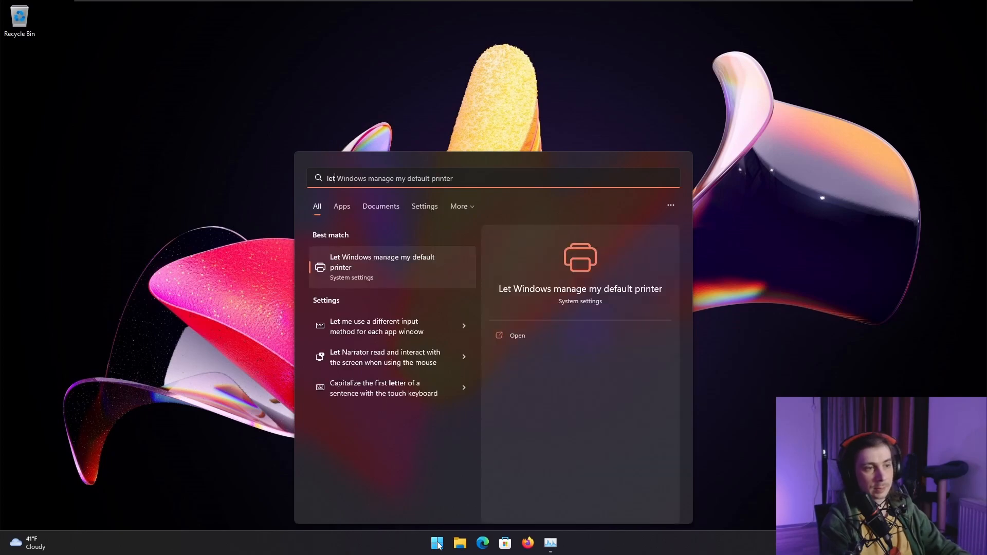
pyautogui.write("'s")
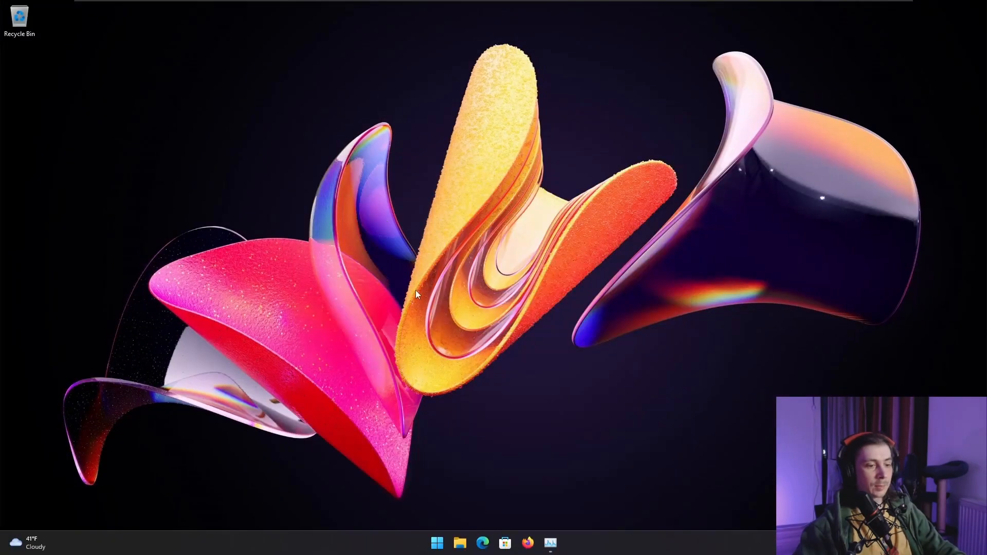
pyautogui.click(446, 543)
pyautogui.write("let's")
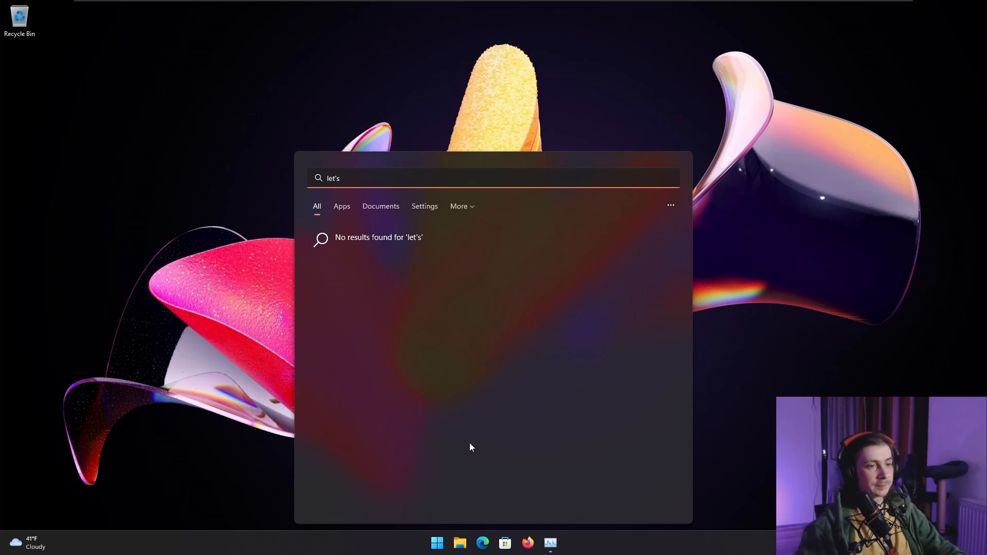
pyautogui.click(342, 207)
pyautogui.click(381, 206)
pyautogui.click(425, 206)
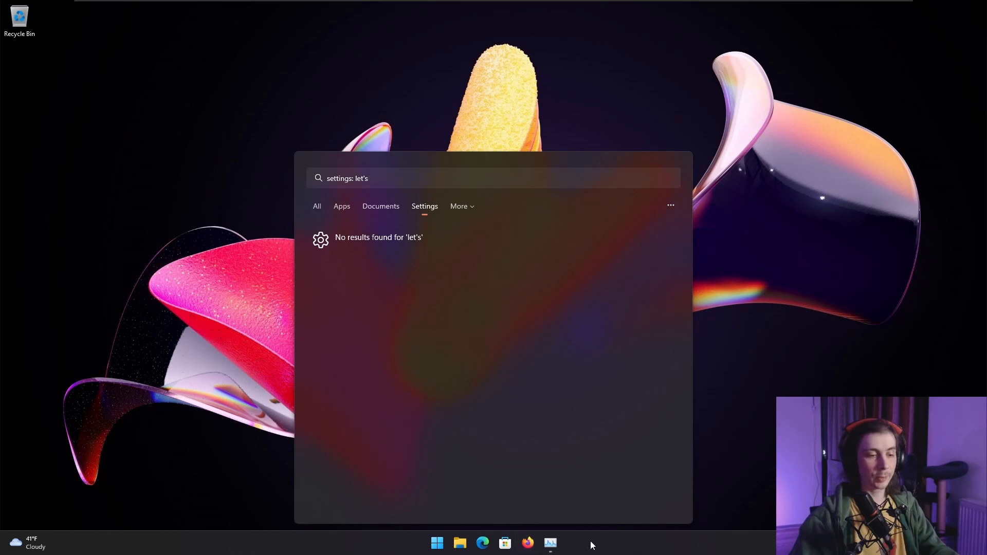
pyautogui.click(590, 541)
# - Find Registry Editor through the Start menu search again, open it and allow it to make changes
pyautogui.click(439, 543)
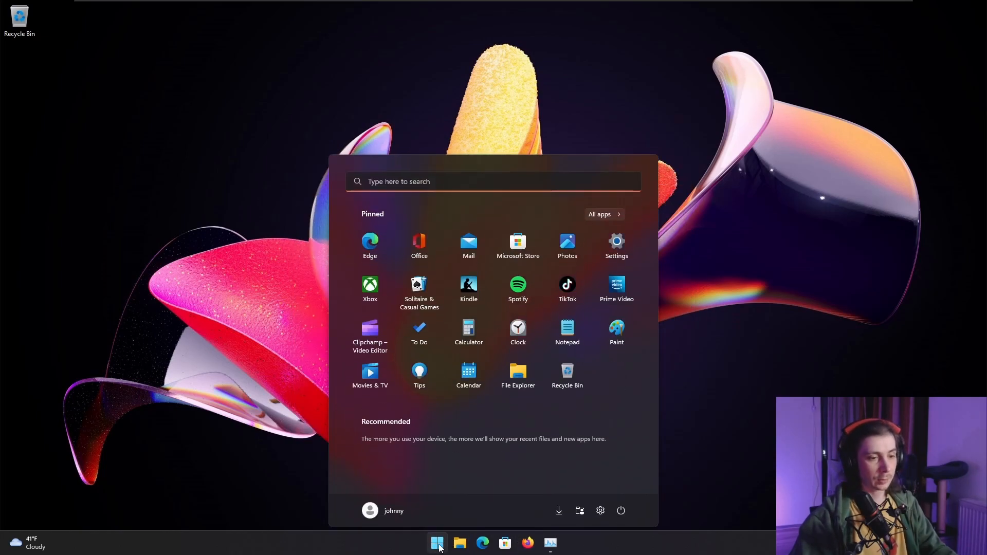
pyautogui.write('regis')
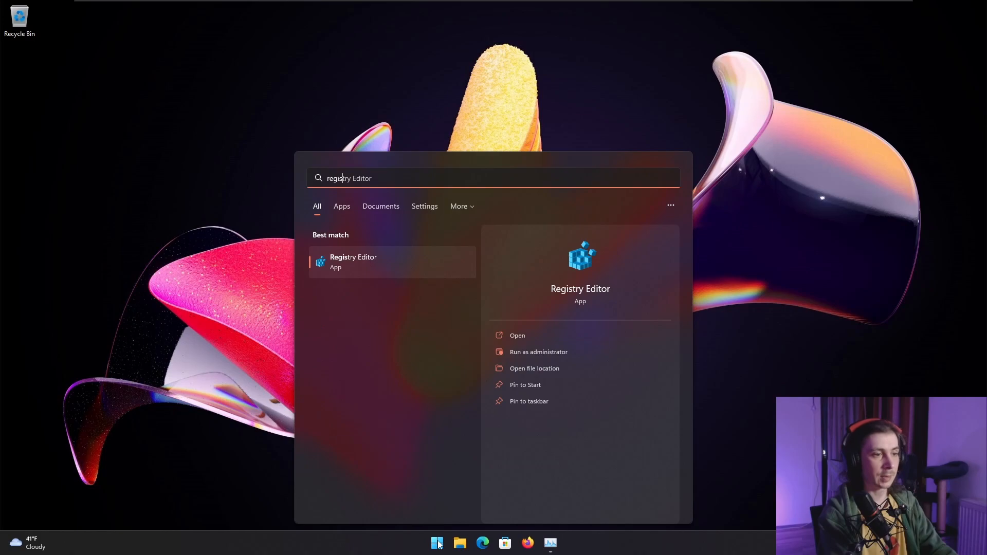
pyautogui.press('Return')
pyautogui.click(463, 354)
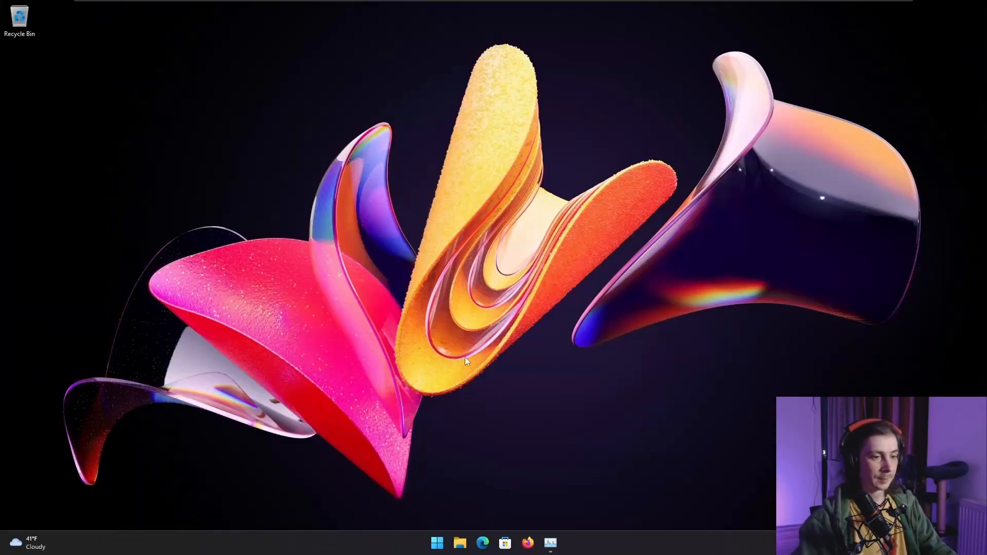
# - Expand the registry tree down to HKEY_CURRENT_USER\Software\Microsoft\Windows\CurrentVersion
pyautogui.click(171, 303)
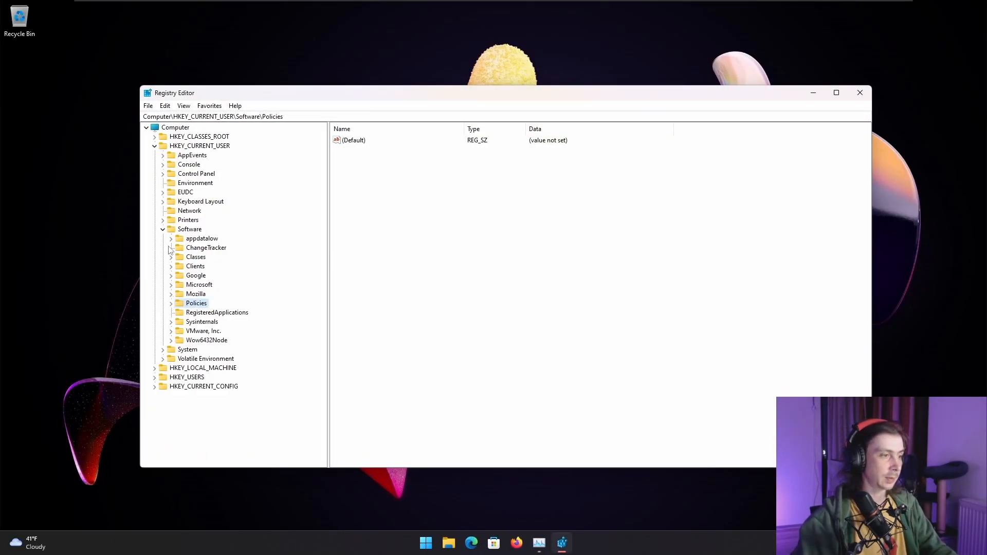
pyautogui.click(162, 229)
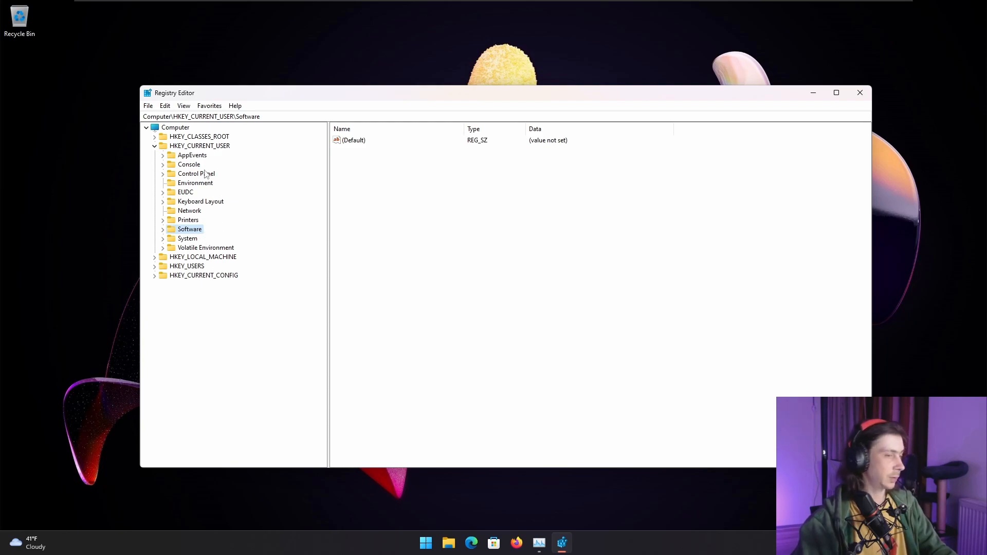
pyautogui.click(162, 229)
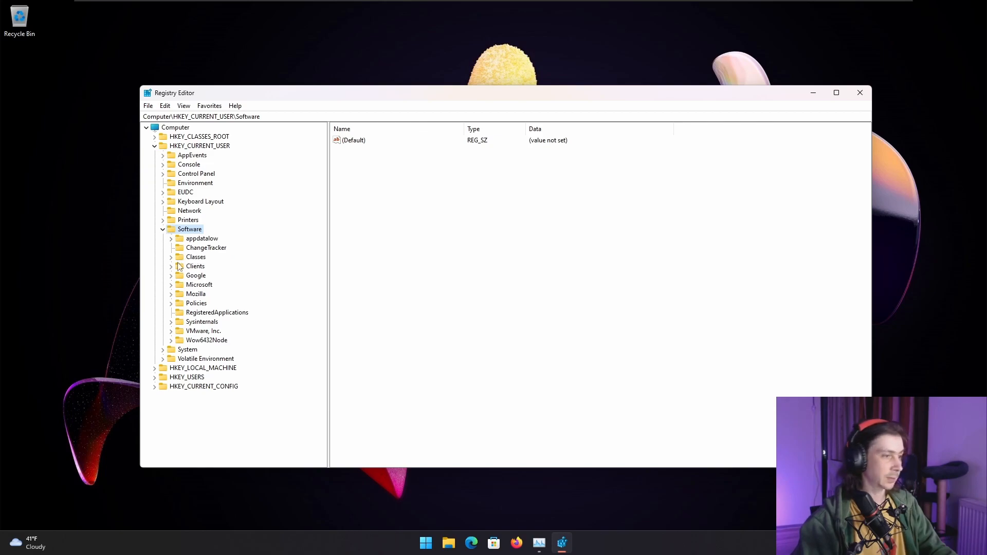
pyautogui.click(171, 284)
pyautogui.scroll(-15, 188, 324)
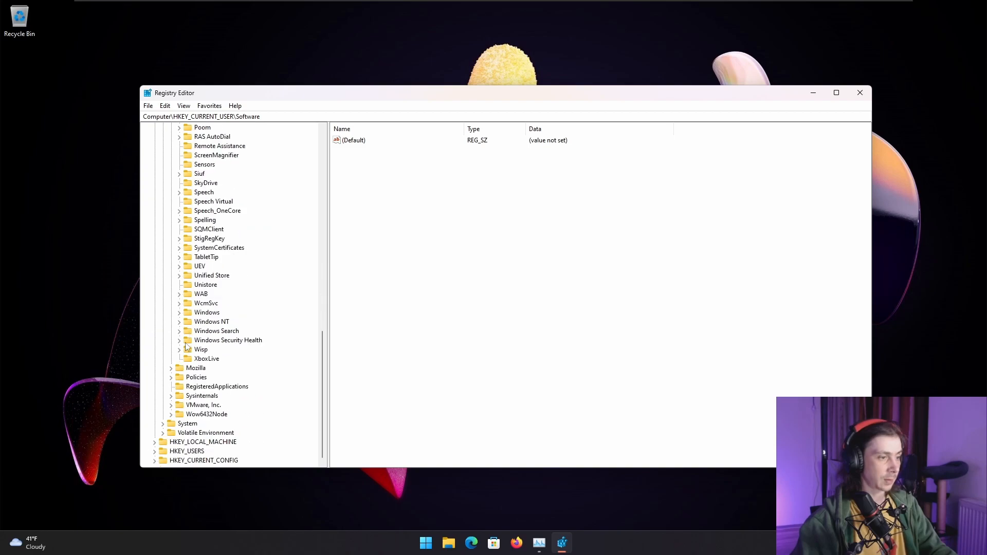
pyautogui.click(179, 313)
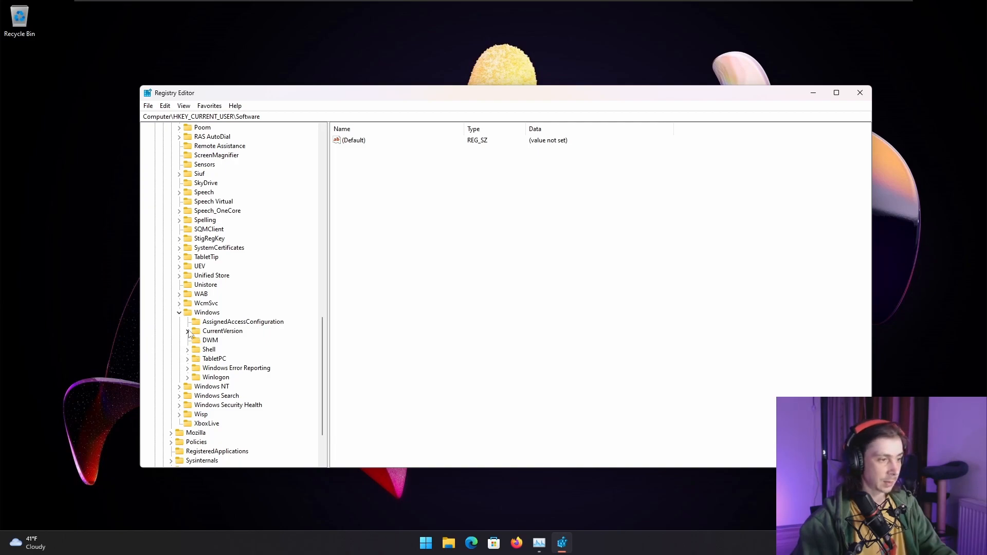
pyautogui.click(187, 331)
# - Find the Explorer key under CurrentVersion, then open and expand its Advanced subkey
pyautogui.scroll(-11, 238, 288)
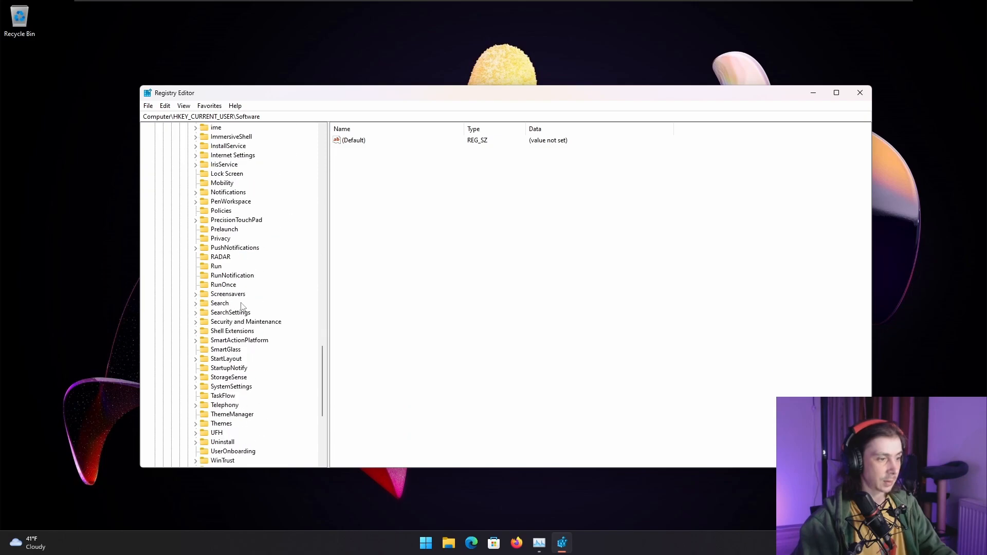
pyautogui.scroll(7, 240, 306)
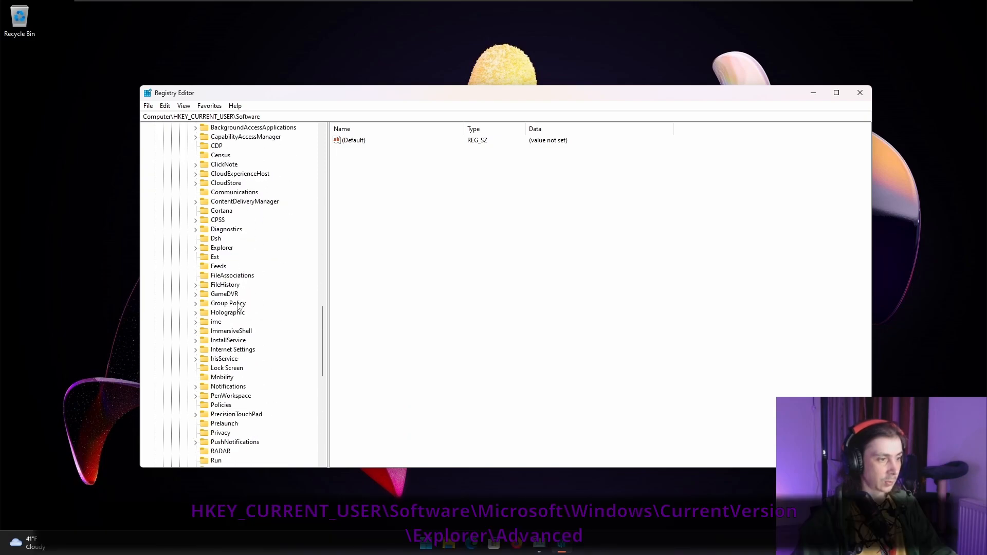
pyautogui.click(196, 248)
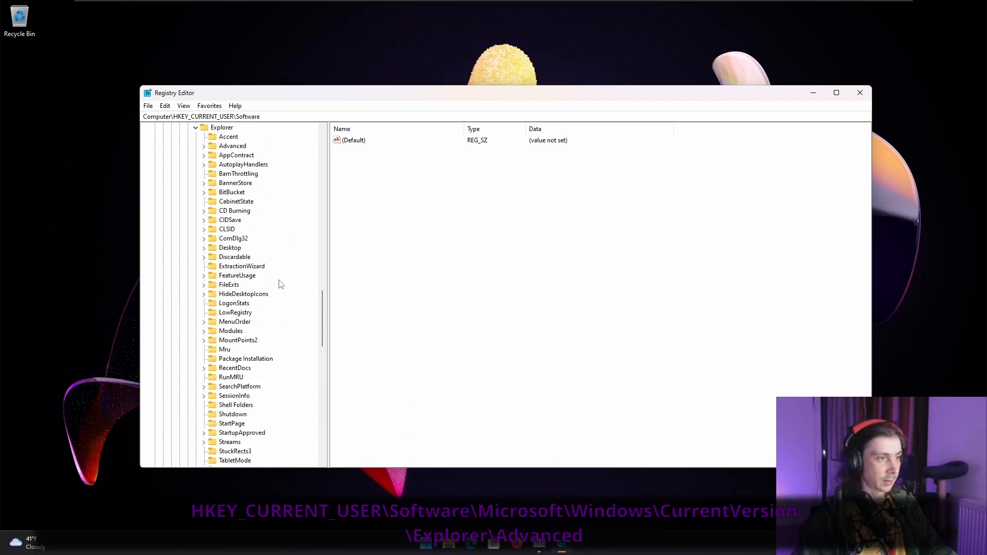
pyautogui.click(224, 148)
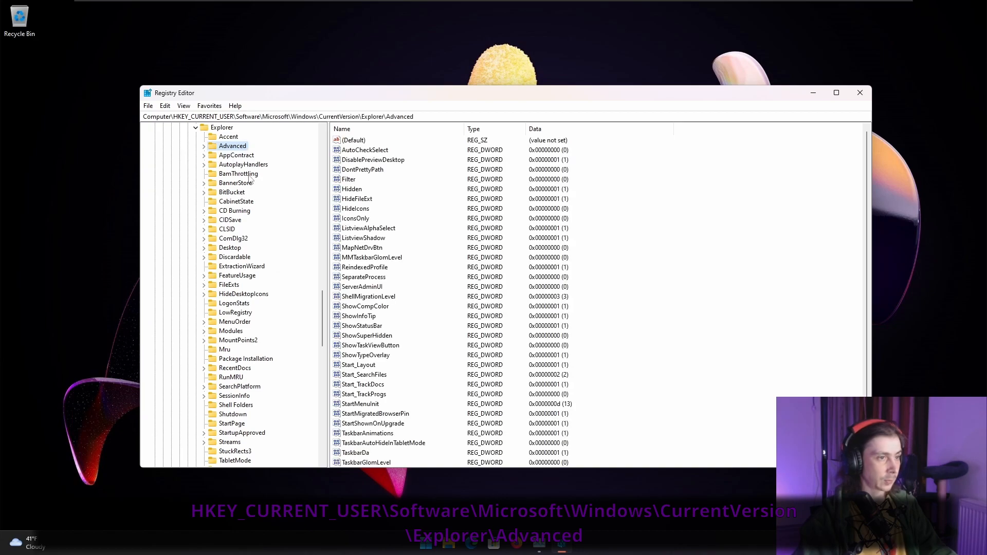
pyautogui.click(204, 146)
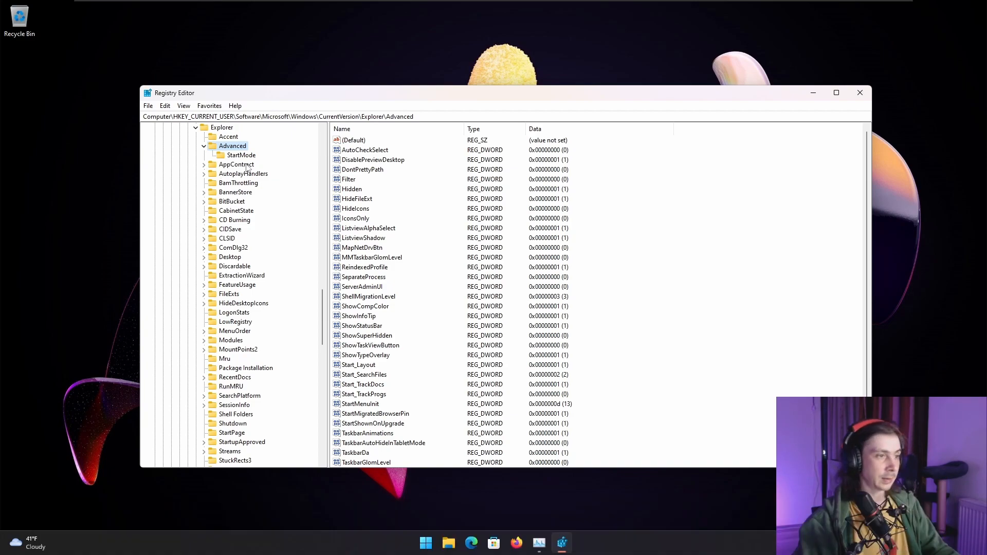
# - Create a new DWORD (32-bit) value named TaskBarSi in the Advanced key
pyautogui.rightClick(246, 147)
pyautogui.rightClick(641, 225)
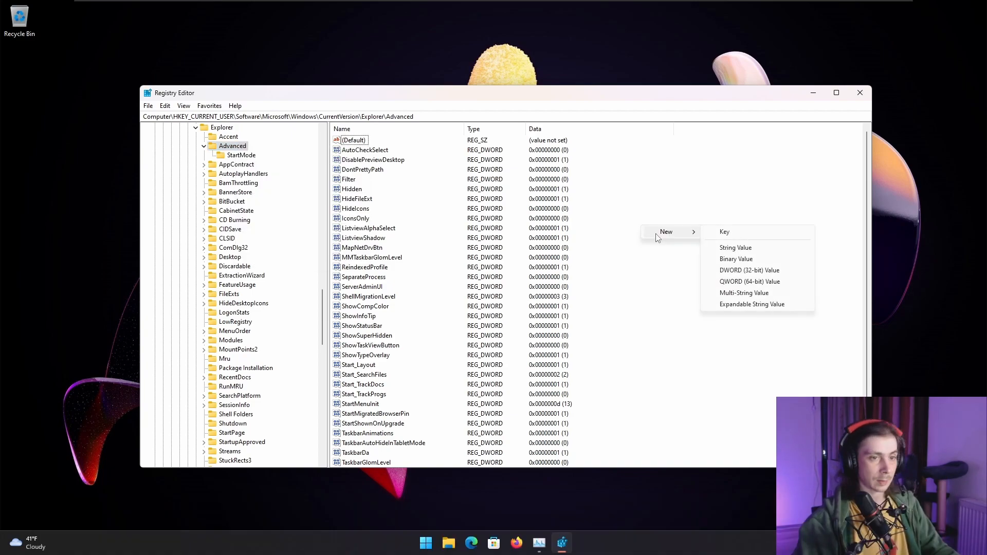
pyautogui.click(617, 263)
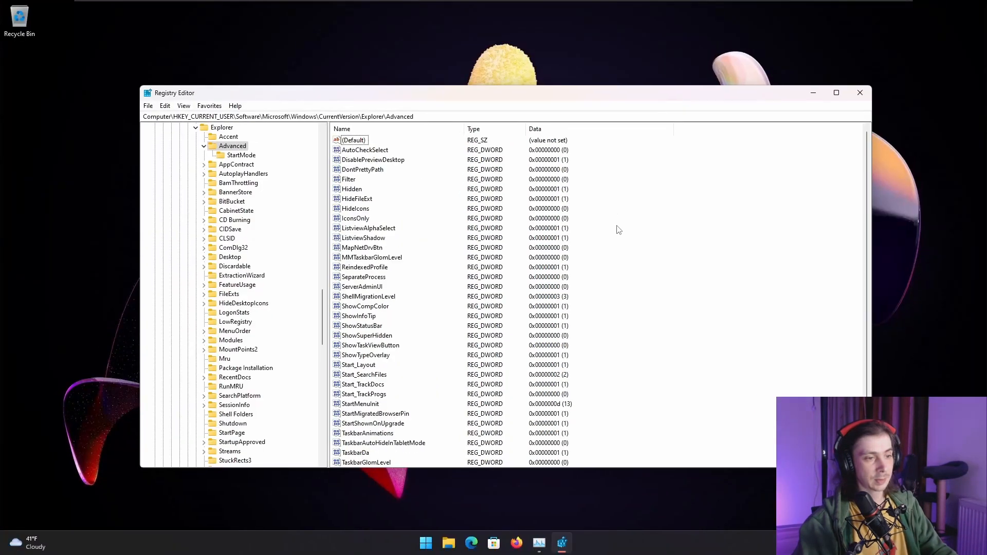
pyautogui.rightClick(600, 186)
pyautogui.moveTo(625, 192)
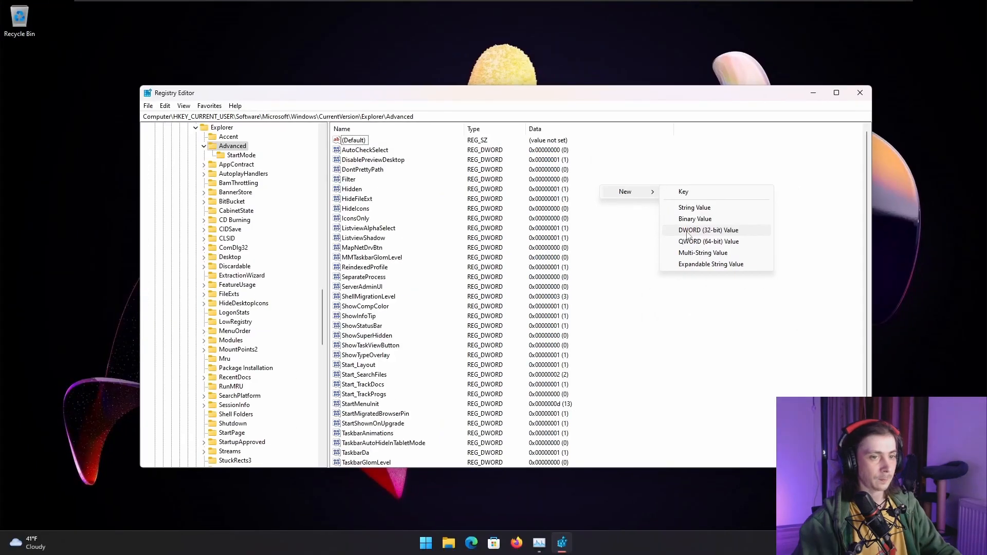
pyautogui.click(694, 231)
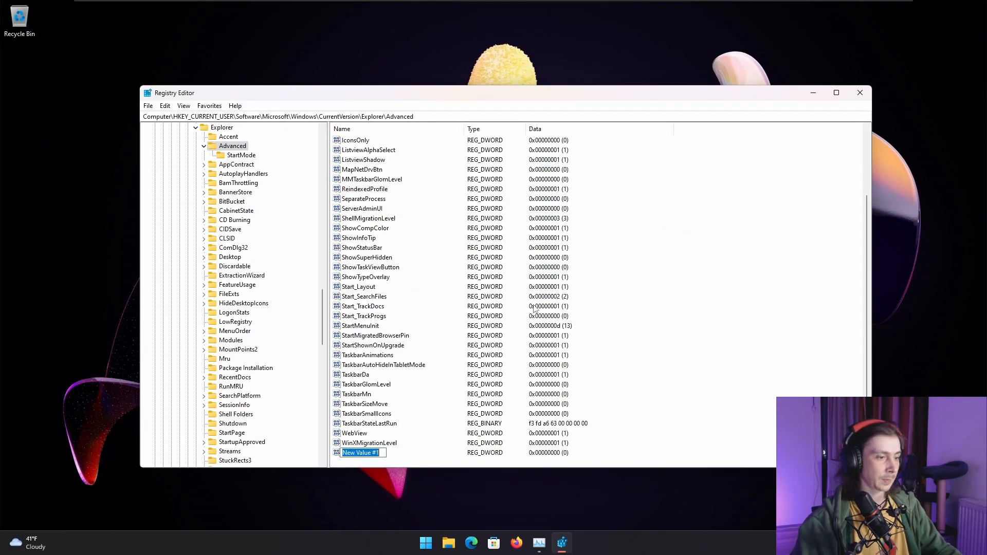
pyautogui.write('TaskBar')
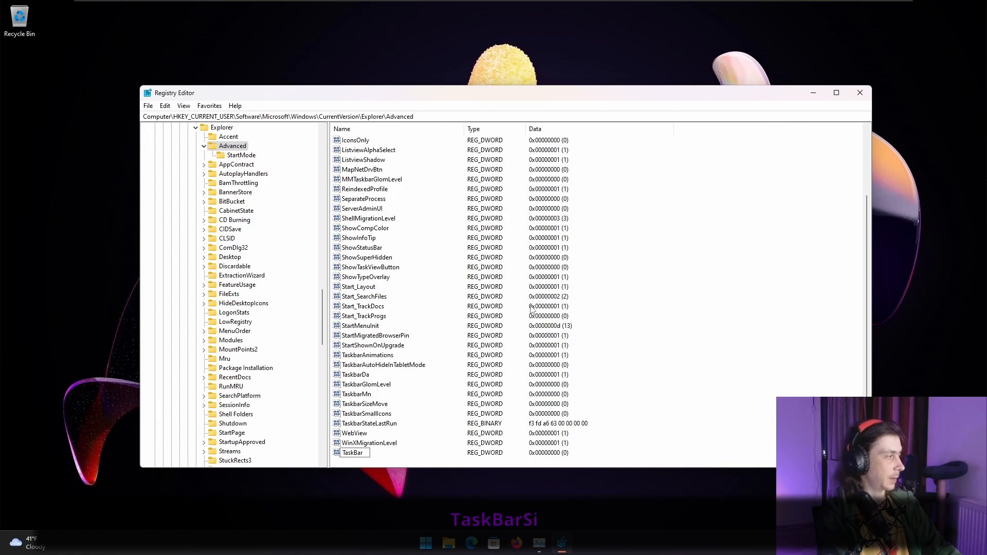
pyautogui.write('Si')
pyautogui.press('Return')
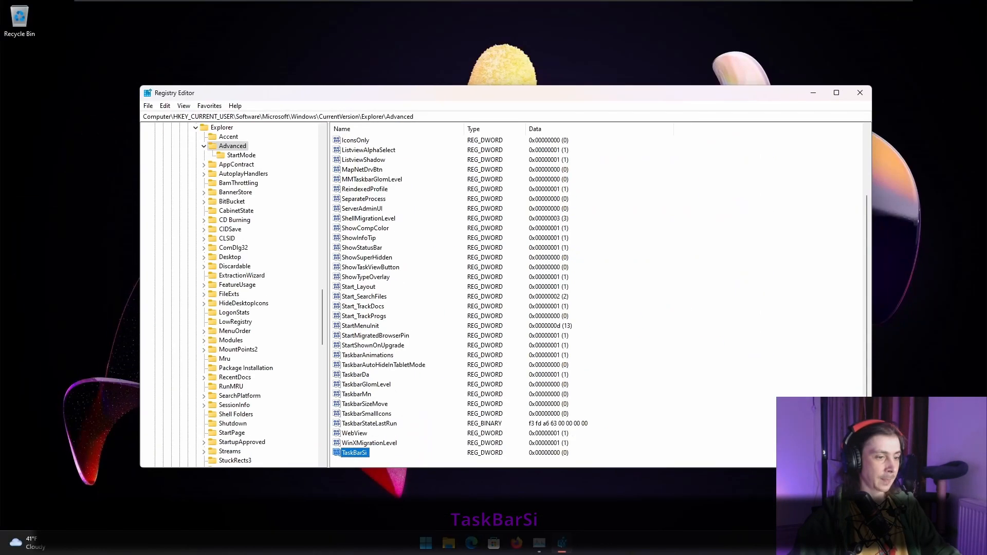
# - Set the TaskBarSi value data to 0
pyautogui.doubleClick(355, 453)
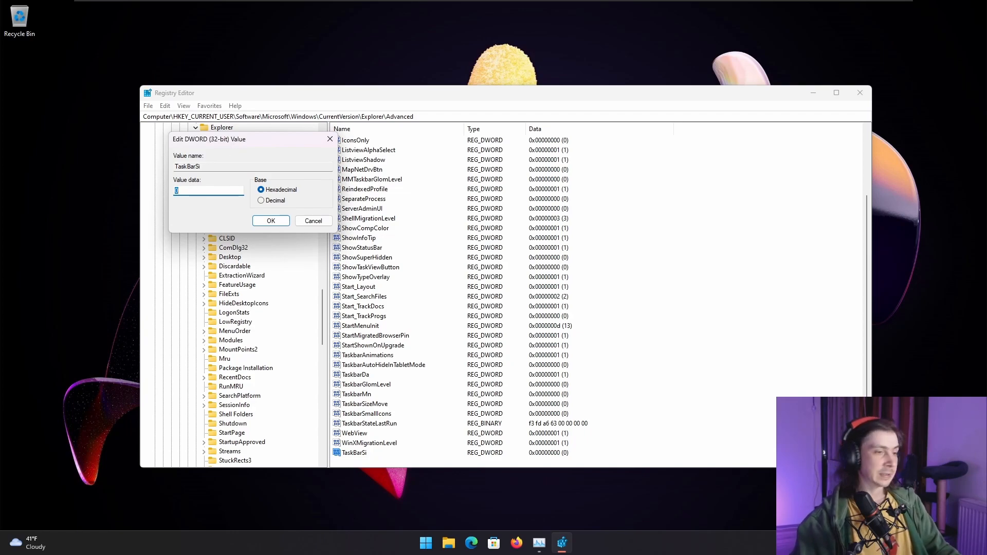
pyautogui.write('0')
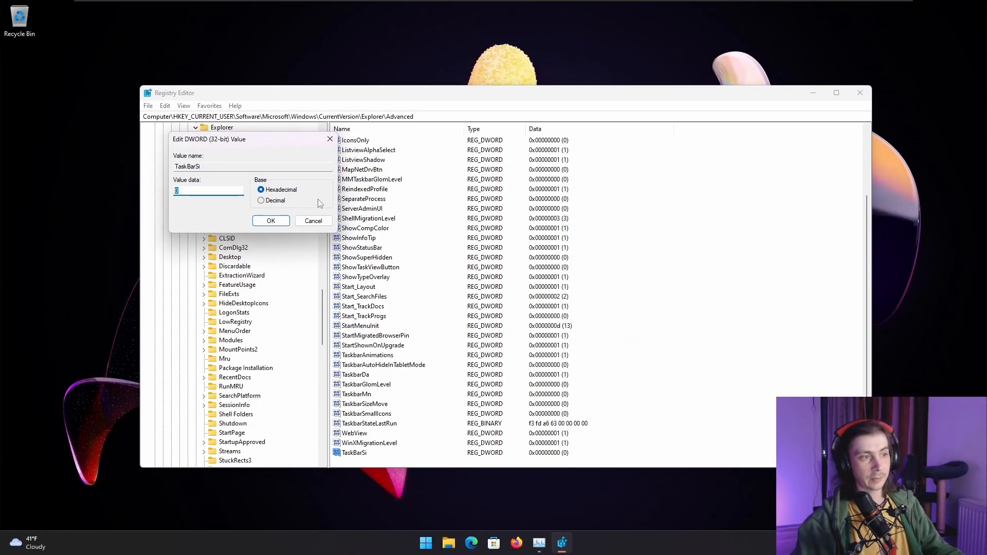
pyautogui.click(271, 221)
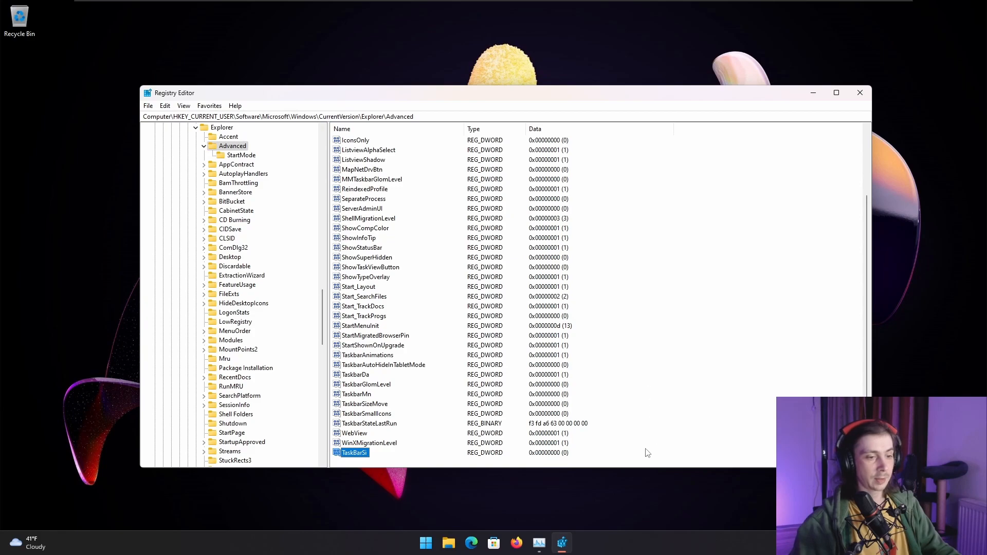
# - Open Task Manager, restart the Windows Explorer process, and briefly check the notification panel against the resized taskbar
pyautogui.rightClick(617, 542)
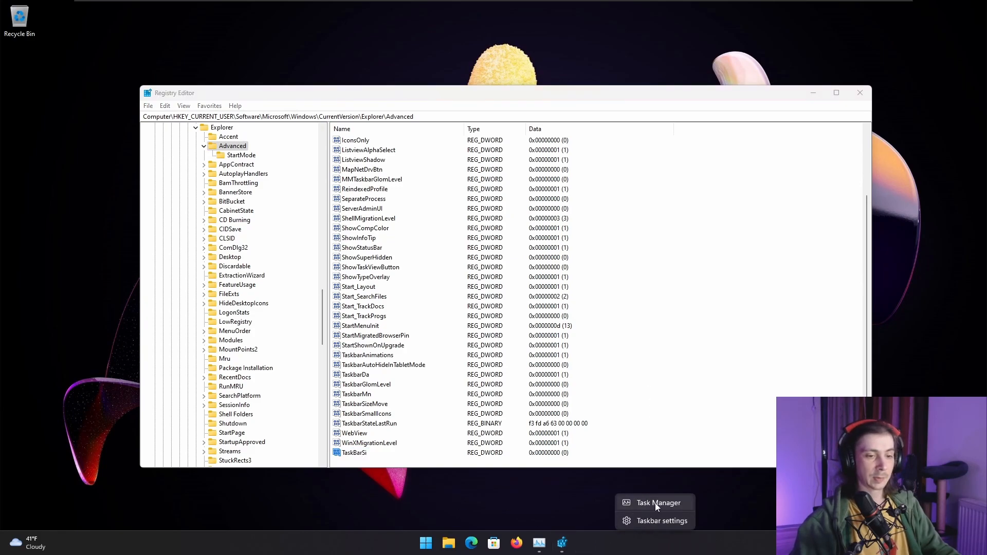
pyautogui.click(654, 503)
pyautogui.click(267, 465)
pyautogui.rightClick(263, 466)
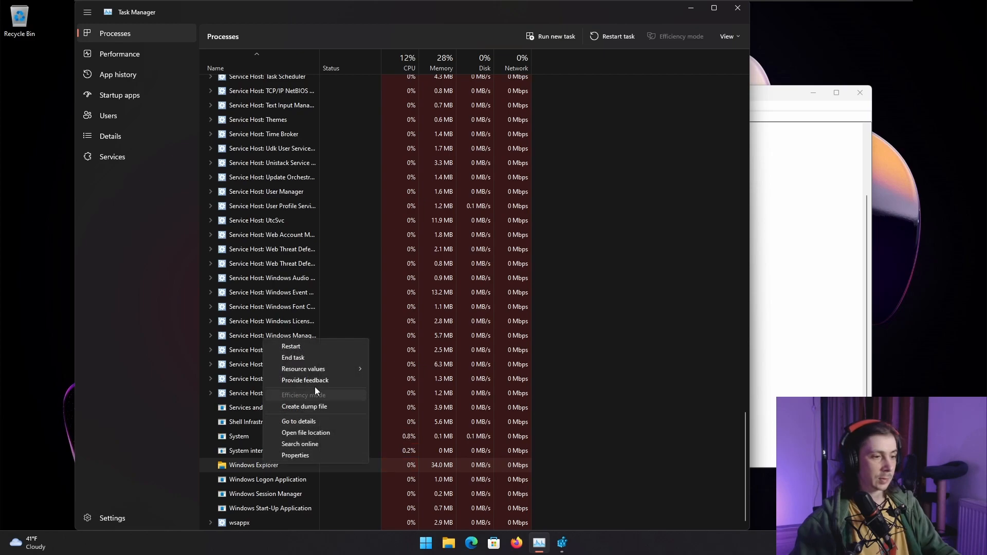
pyautogui.click(324, 344)
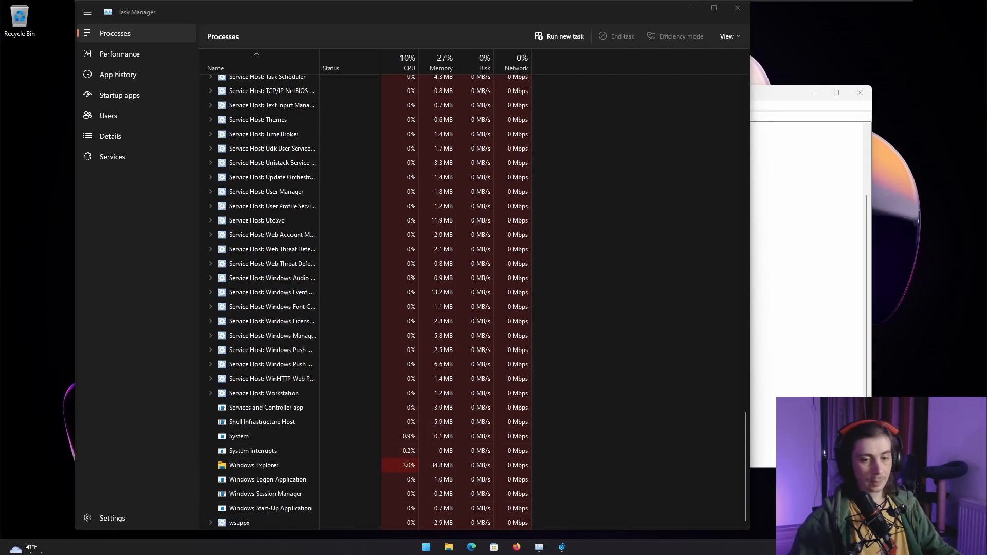
pyautogui.press('super+n')
pyautogui.click(744, 483)
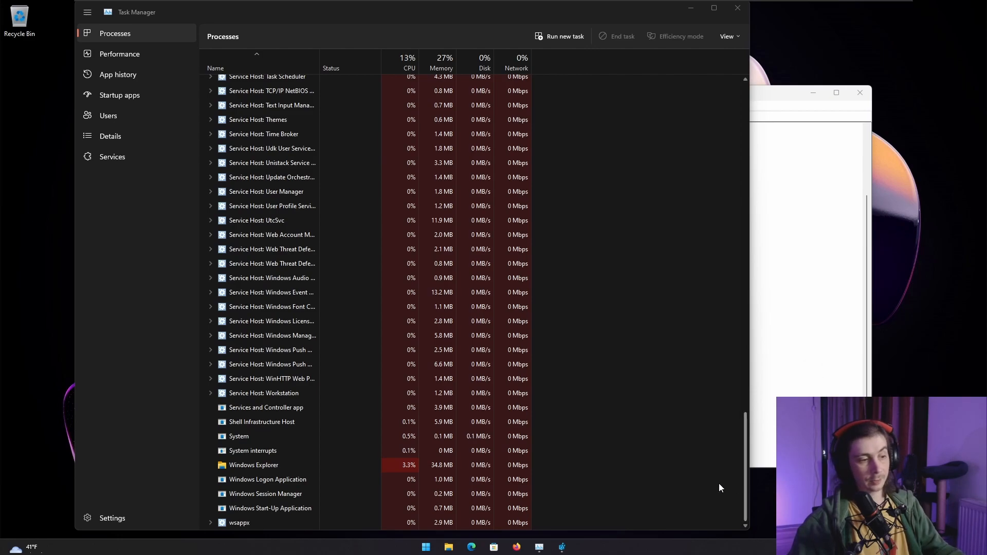
# - Return to Registry Editor and set the TaskBarSi value data to 2
pyautogui.click(797, 352)
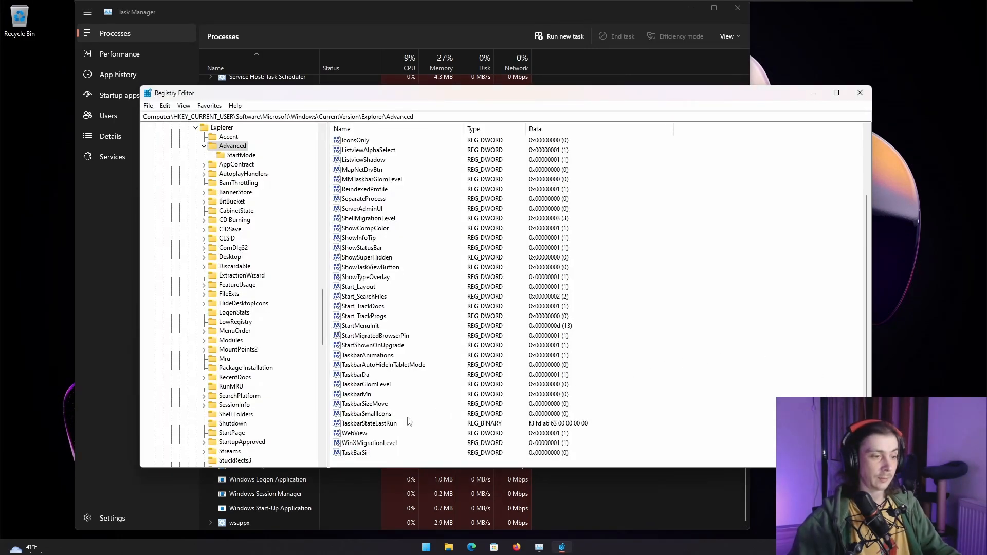
pyautogui.doubleClick(355, 454)
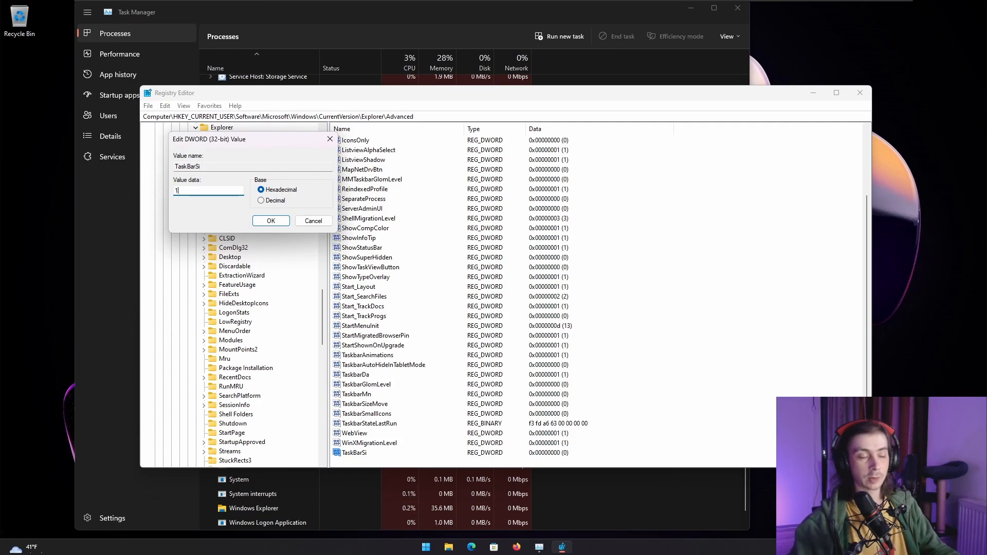
pyautogui.hotkey('ctrl', 'a')
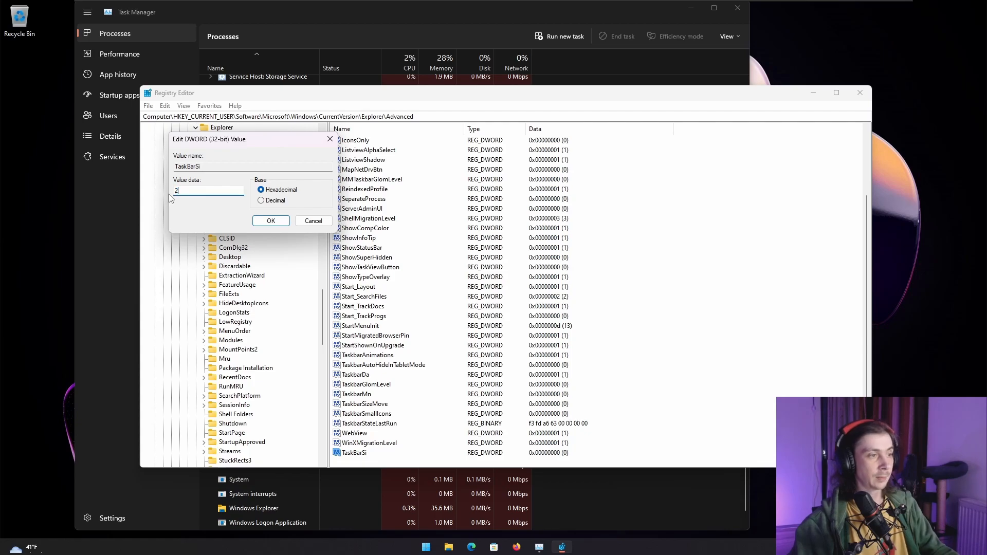
pyautogui.click(280, 225)
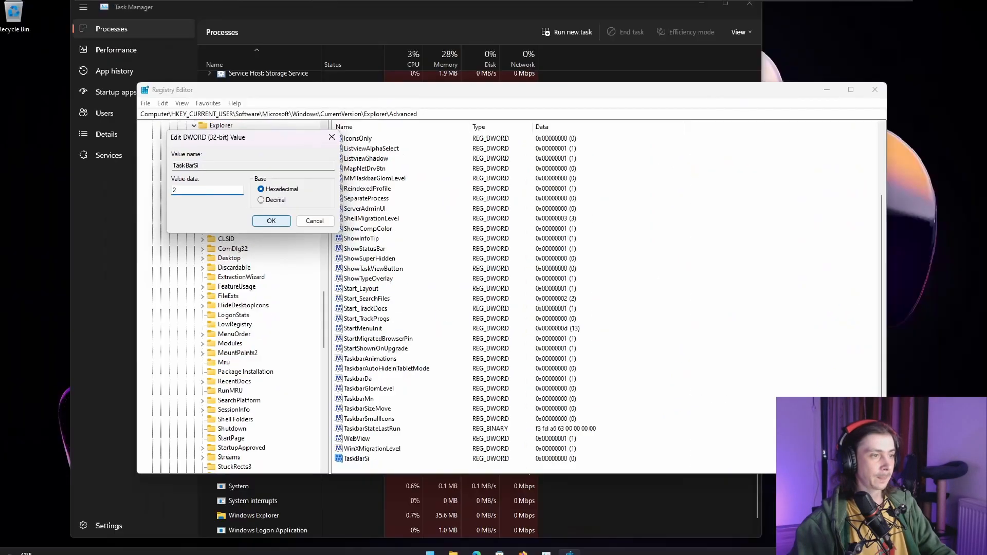
pyautogui.click(272, 222)
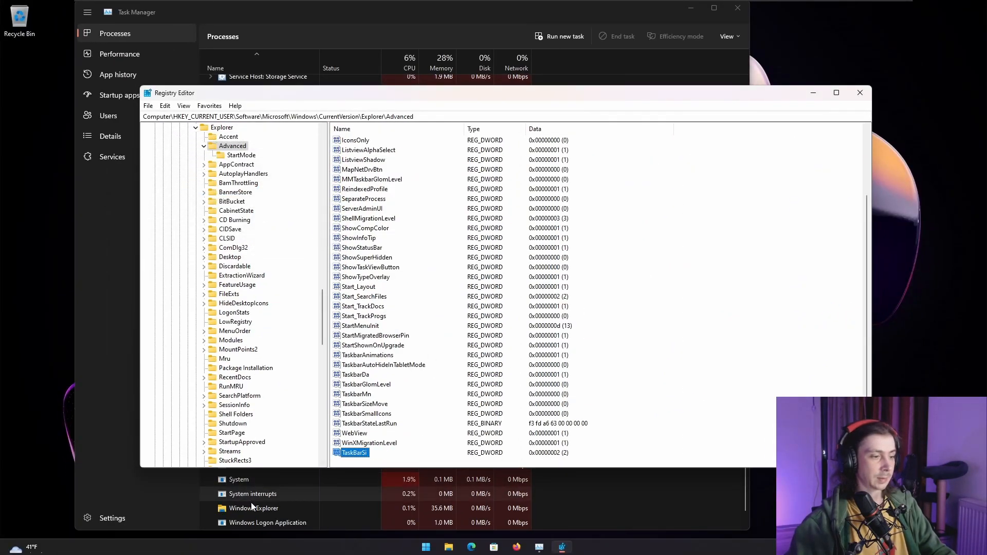
# - Restart the Windows Explorer process in Task Manager to apply the TaskBarSi value of 2
pyautogui.click(252, 507)
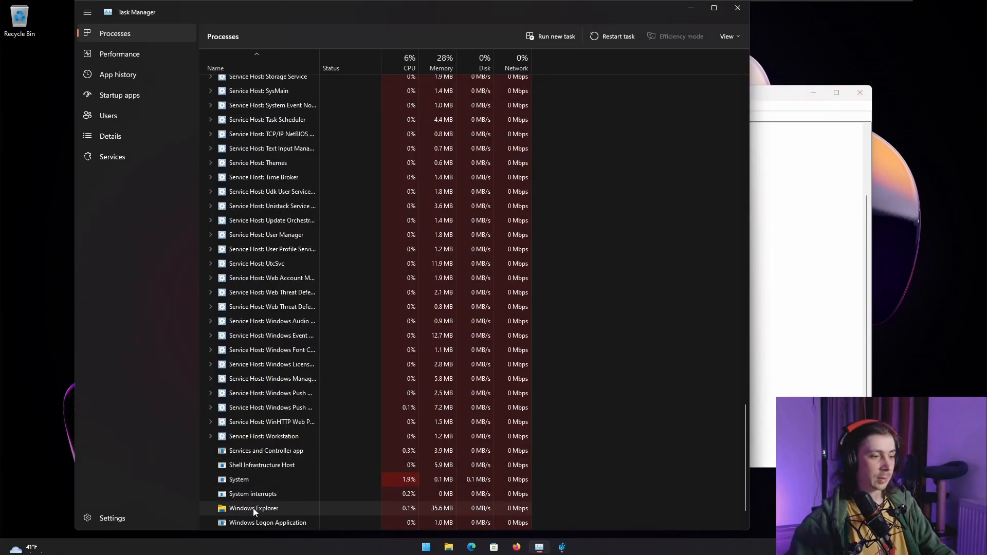
pyautogui.rightClick(253, 507)
pyautogui.click(319, 391)
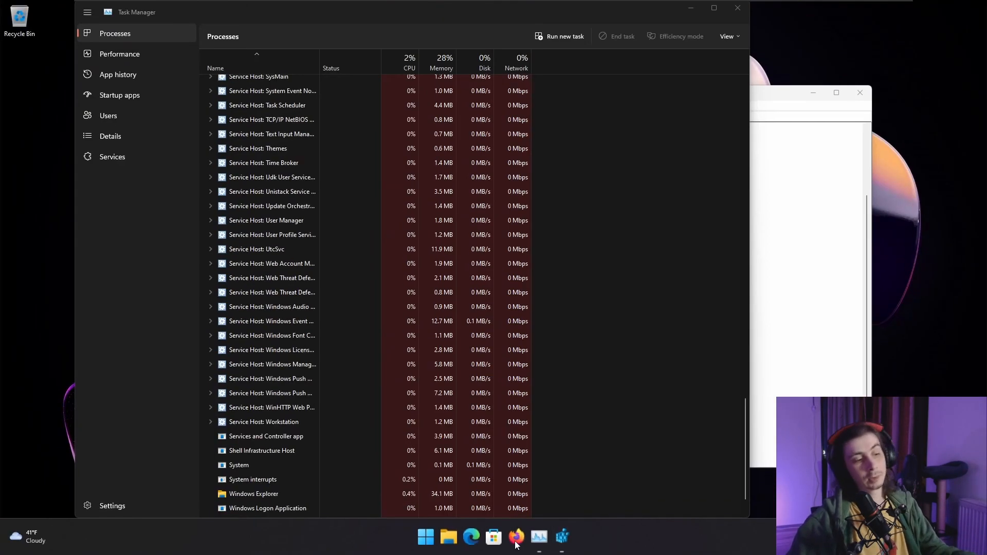
# - Switch back to Registry Editor and set the TaskBarSi value data to 1
pyautogui.click(771, 297)
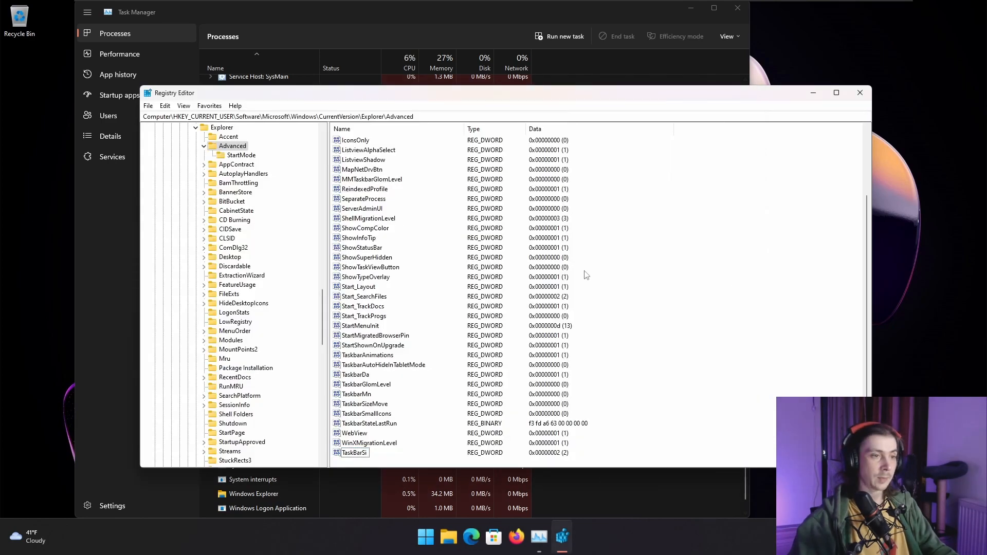
pyautogui.doubleClick(355, 454)
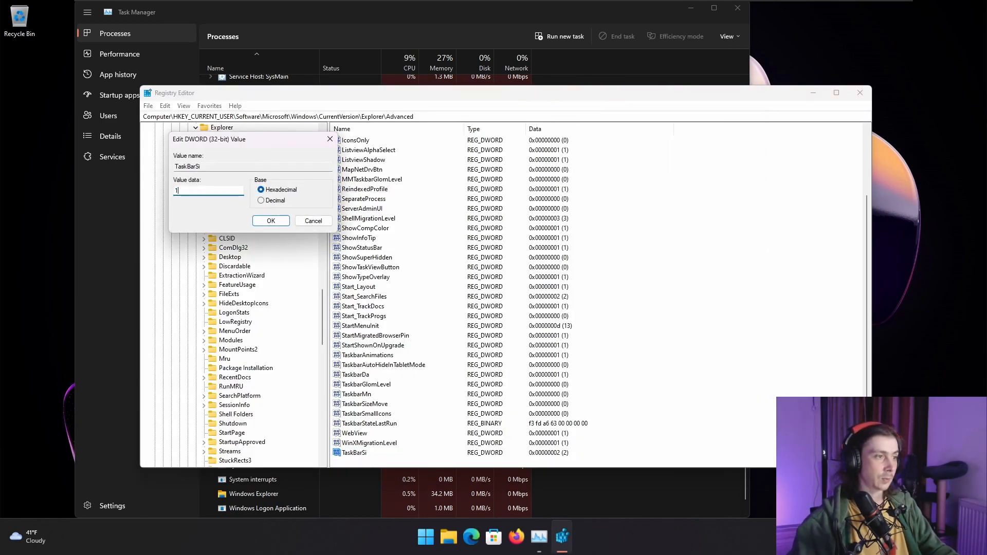
pyautogui.click(261, 222)
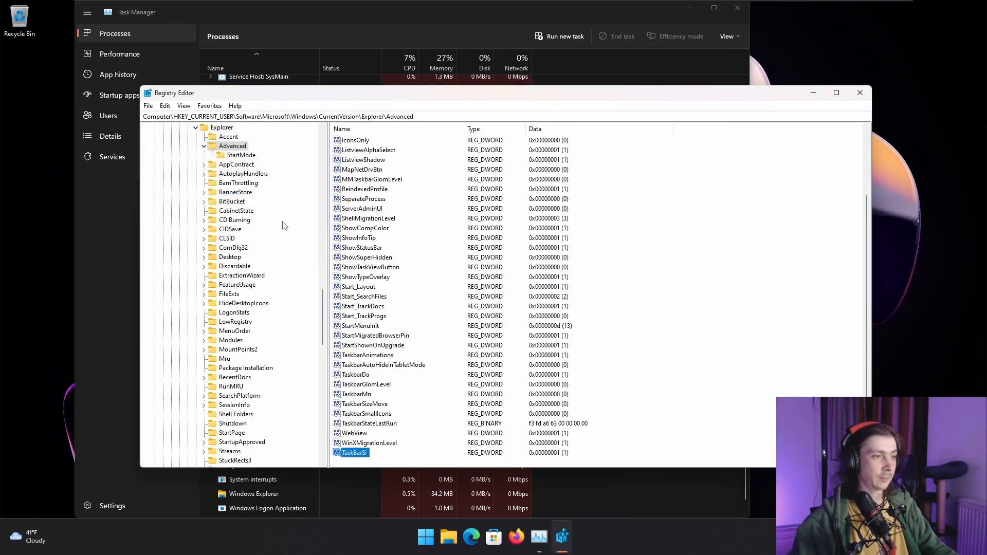
# - Restart the Windows Explorer process in Task Manager again and close Task Manager
pyautogui.click(540, 12)
pyautogui.scroll(-2, 507, 190)
pyautogui.rightClick(270, 451)
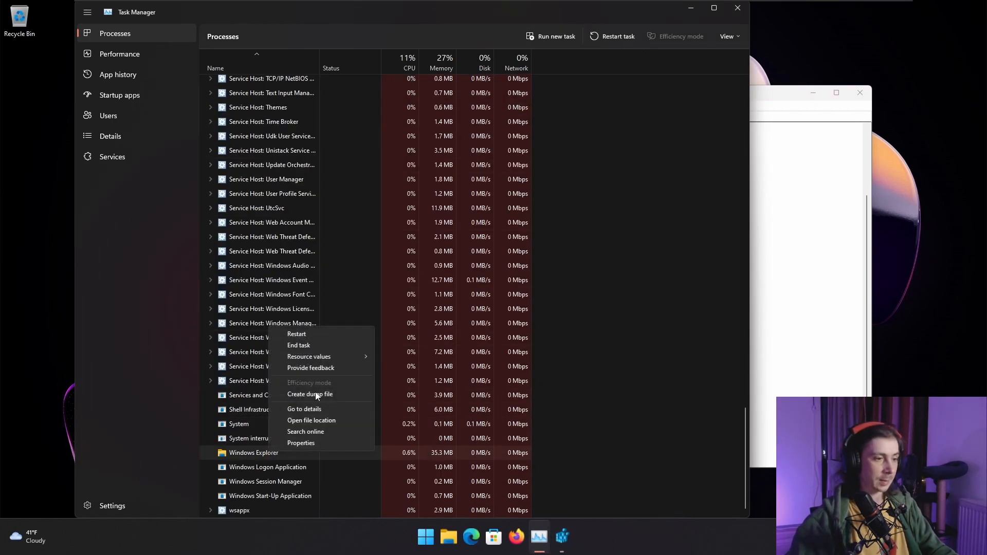
pyautogui.click(325, 332)
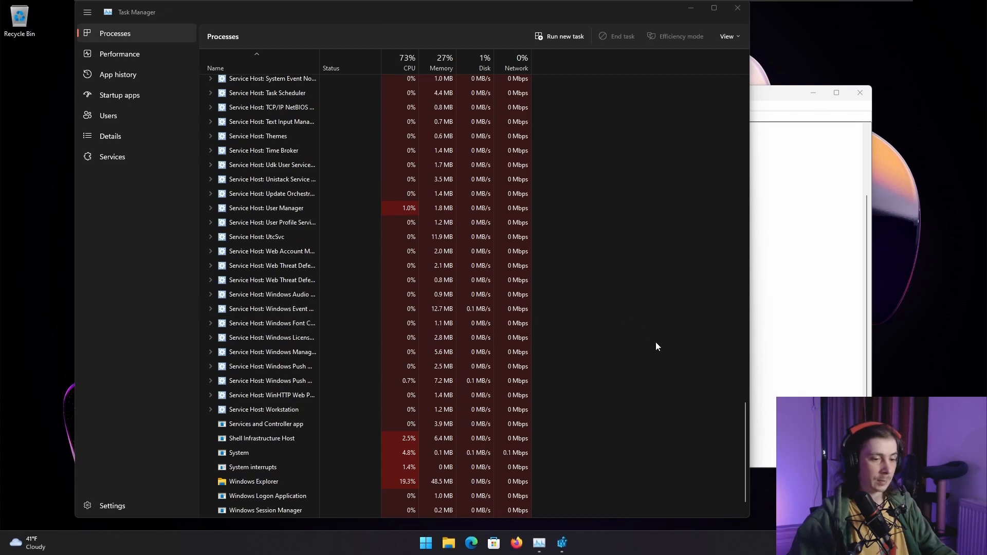
pyautogui.click(737, 8)
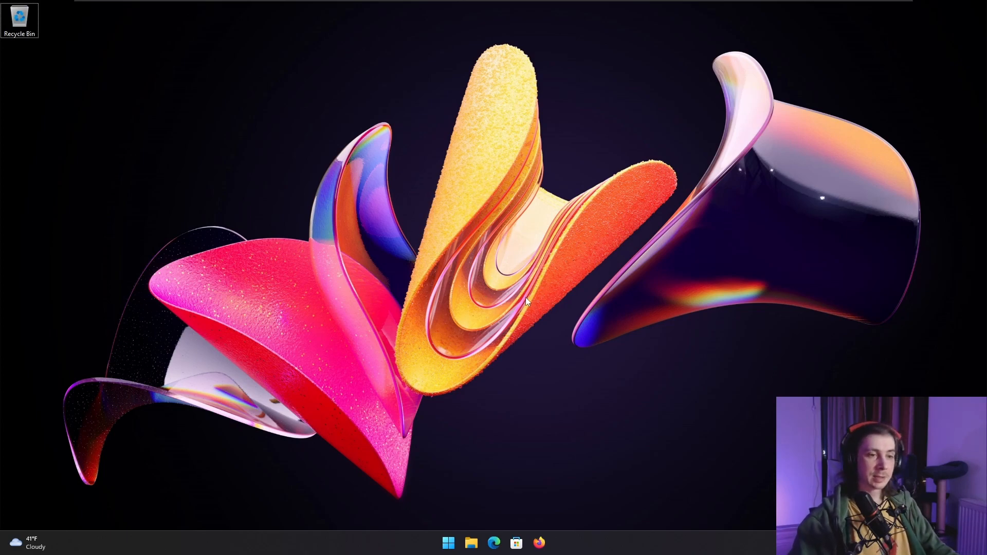
pyautogui.click(448, 542)
pyautogui.click(620, 508)
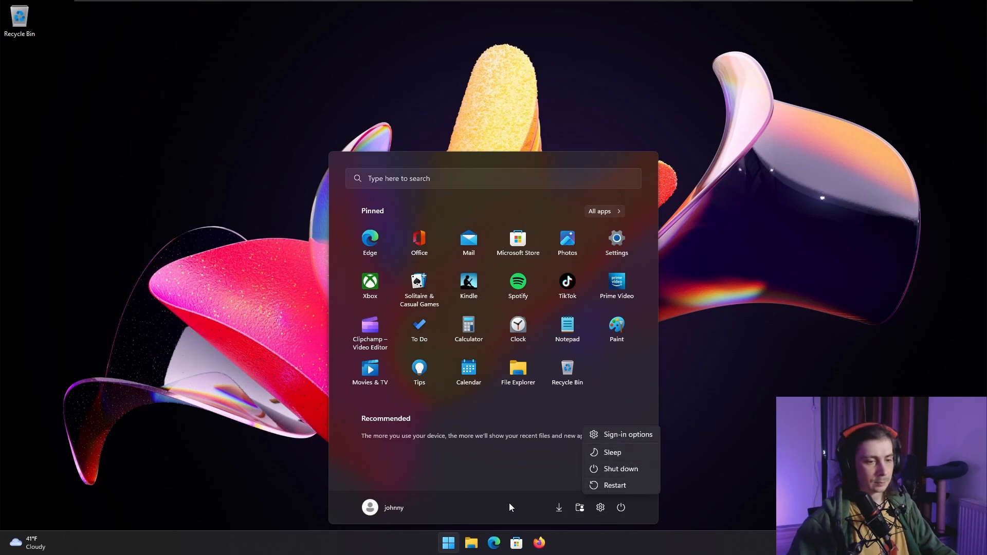
pyautogui.click(620, 507)
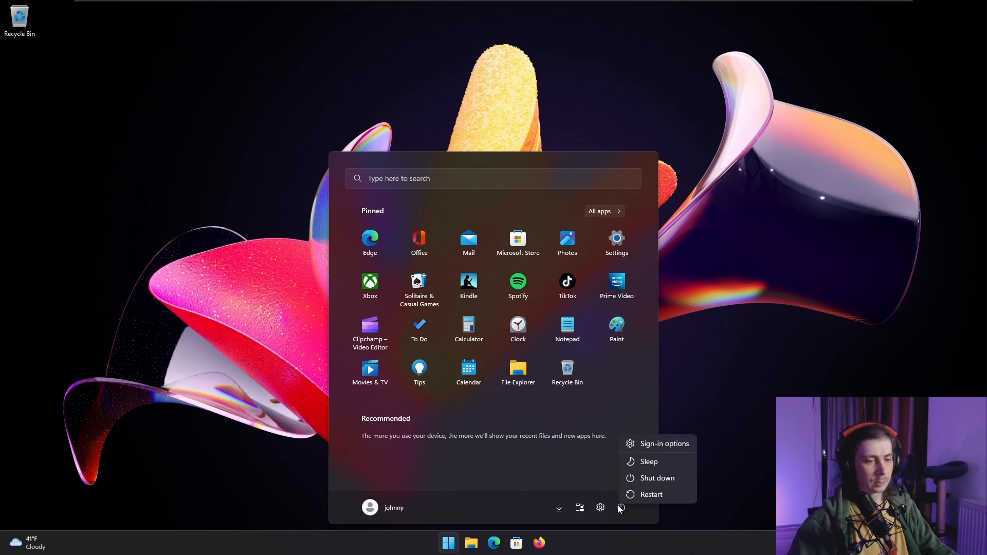
pyautogui.click(620, 508)
# - Sign out of the current Windows account
pyautogui.rightClick(448, 543)
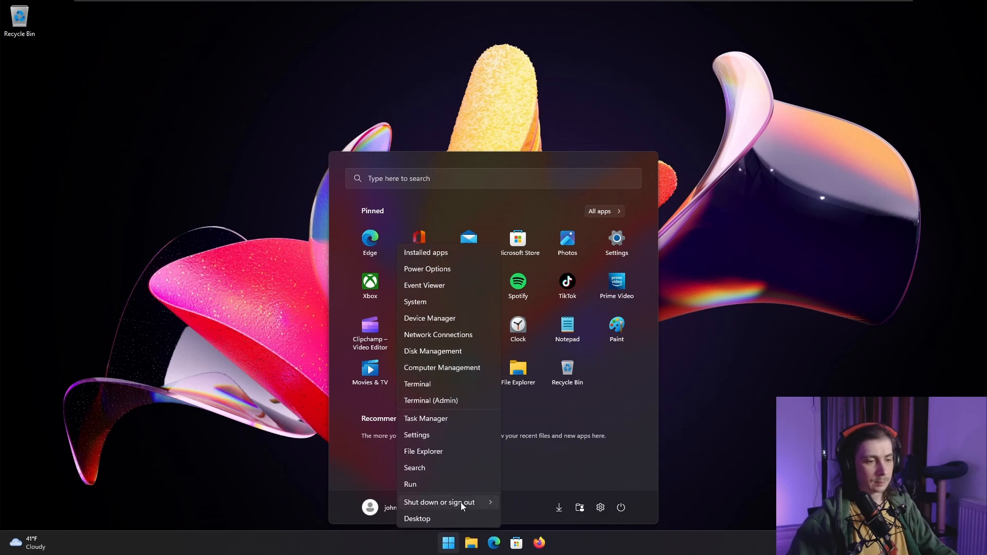
pyautogui.moveTo(461, 502)
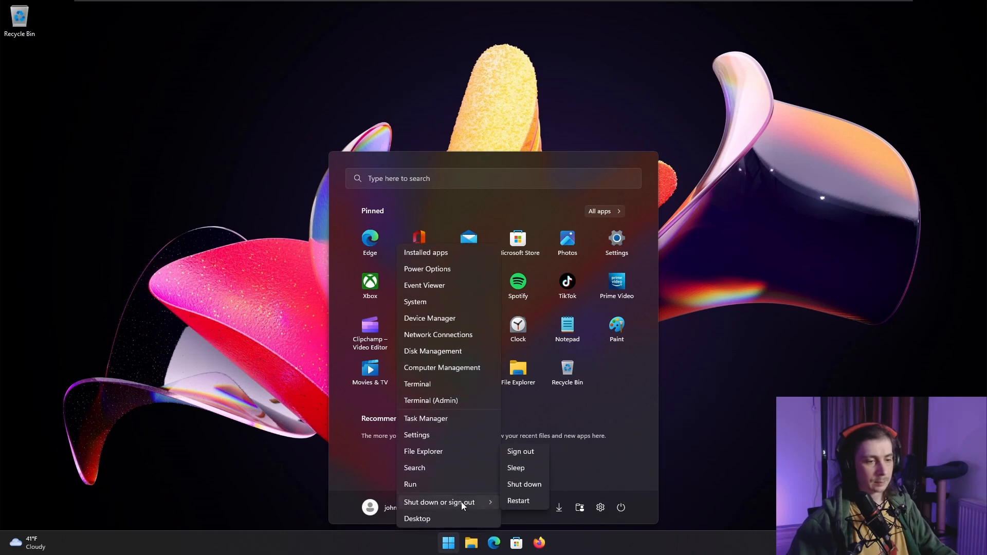
pyautogui.click(536, 453)
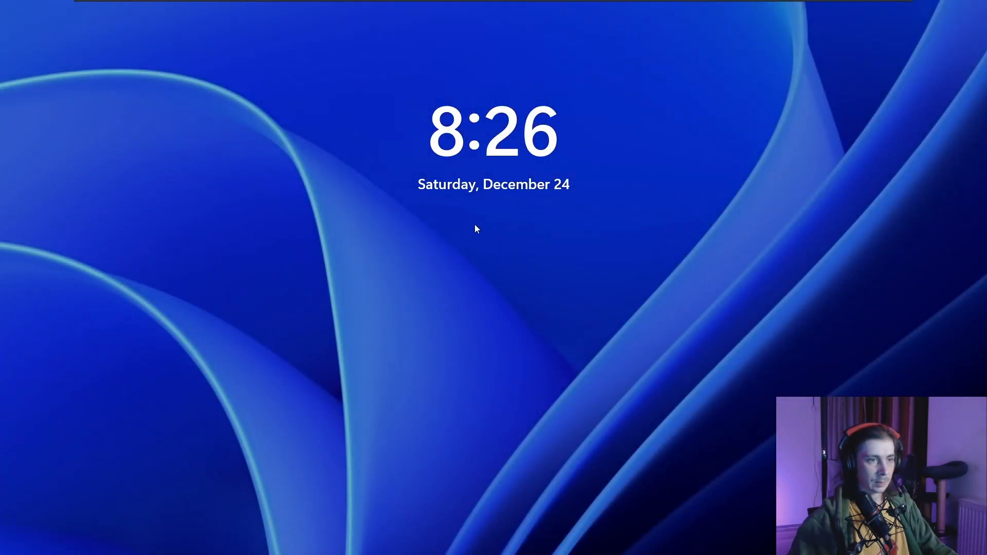
# - Dismiss the lock screen and sign back in with the account password
pyautogui.click(558, 268)
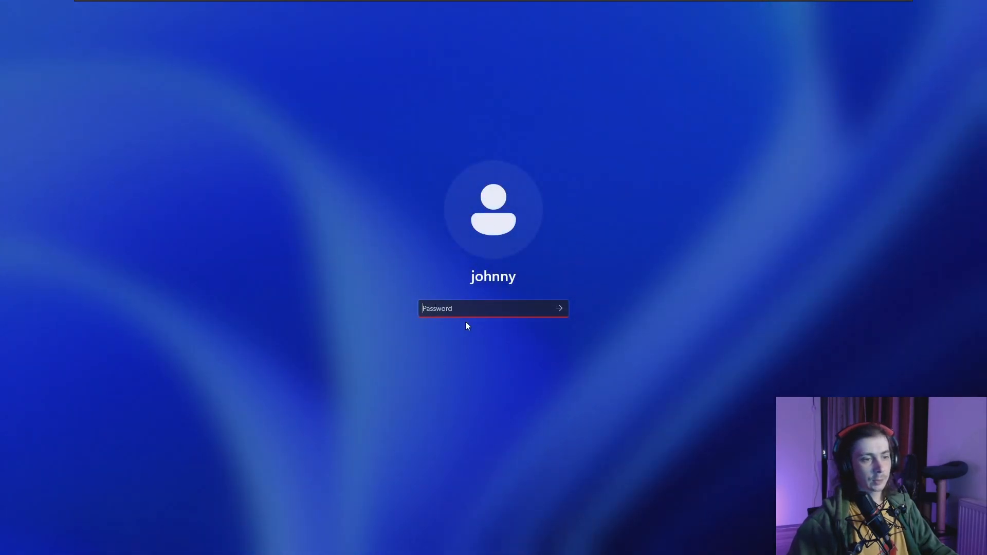
pyautogui.write('•••••••••')
pyautogui.hotkey('ctrl', 'a')
pyautogui.write('•••')
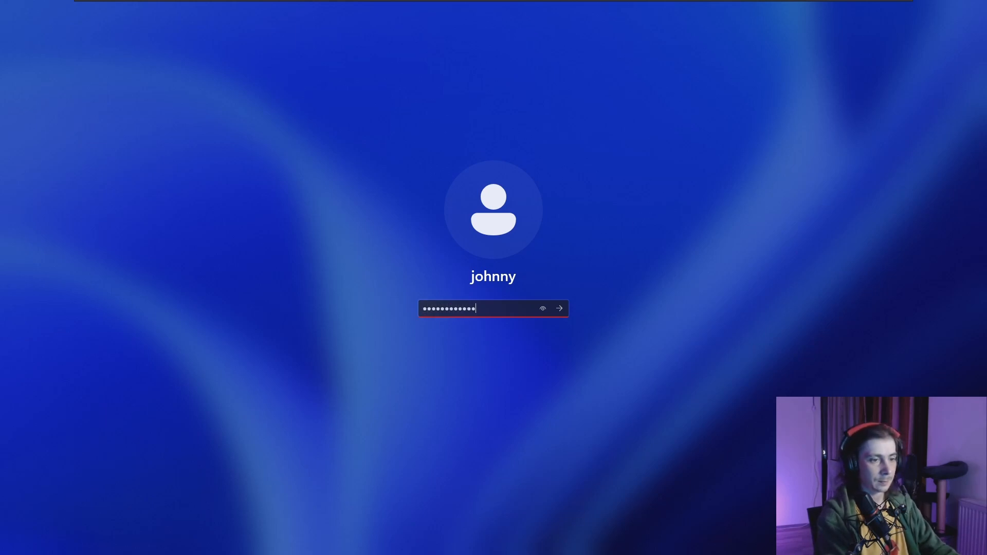
pyautogui.write('••••••••••')
pyautogui.press('Return')
pyautogui.press('Return')
pyautogui.write('•')
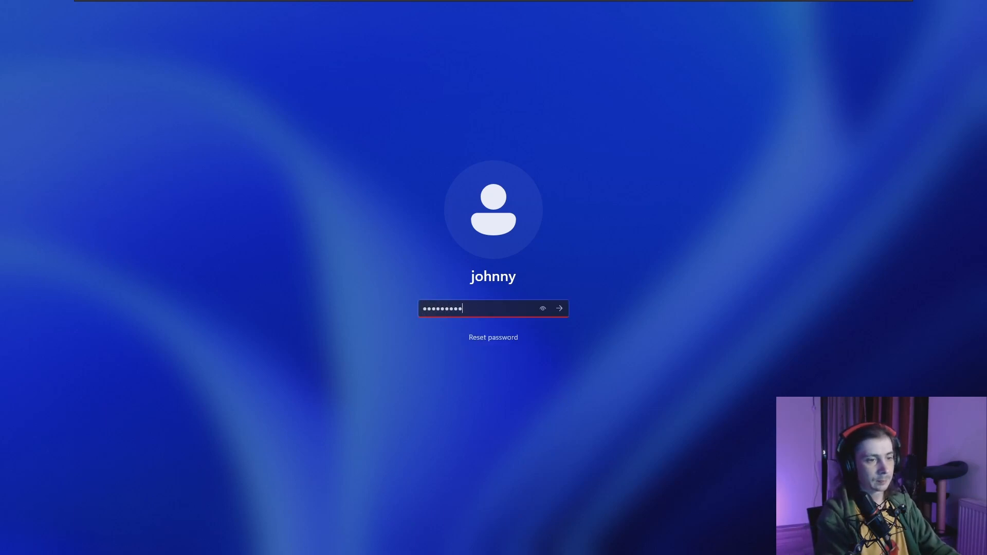
pyautogui.write('•••••••••••••')
pyautogui.press('Return')
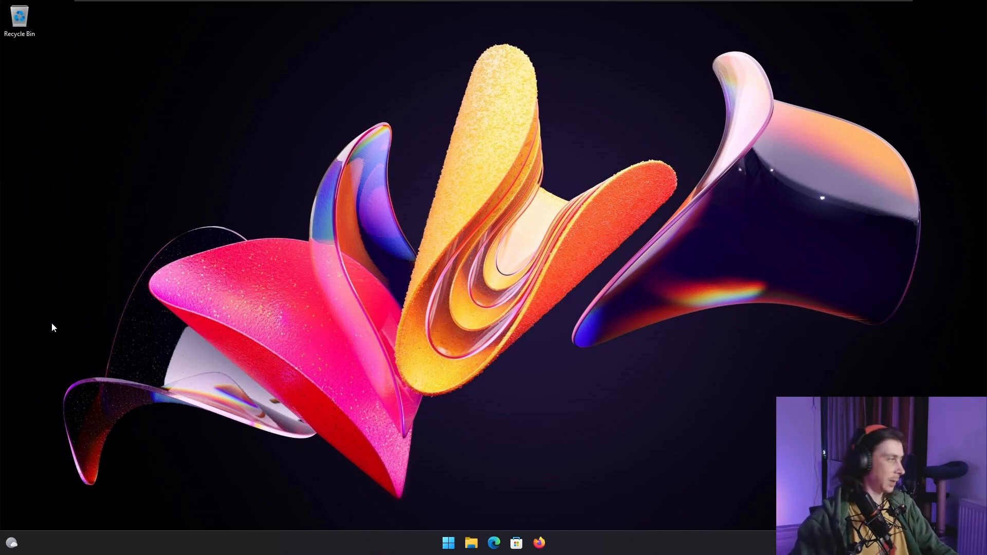
# - Open Registry Editor with administrator approval and collapse the Software and HKEY_CURRENT_USER branches
pyautogui.click(449, 543)
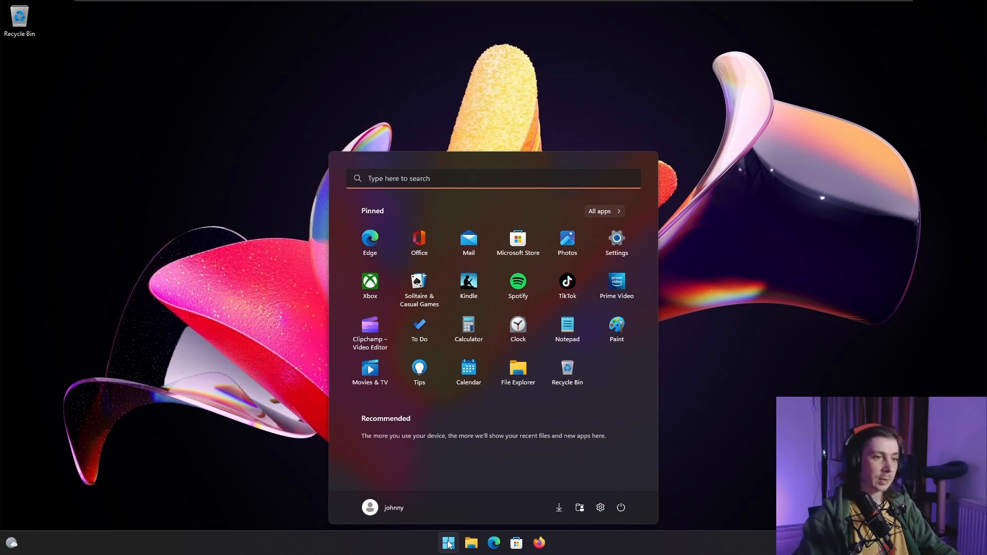
pyautogui.write('regi')
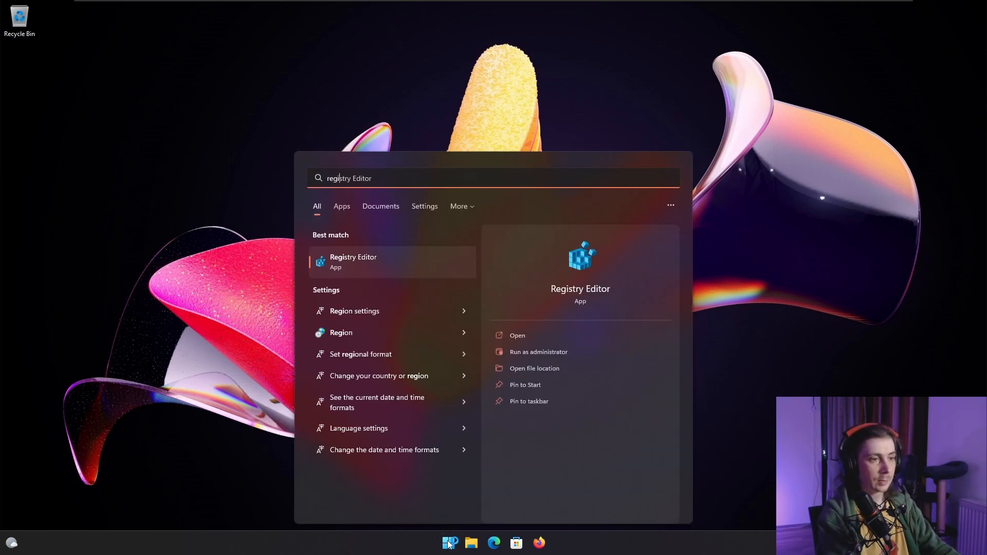
pyautogui.press('Return')
pyautogui.click(455, 351)
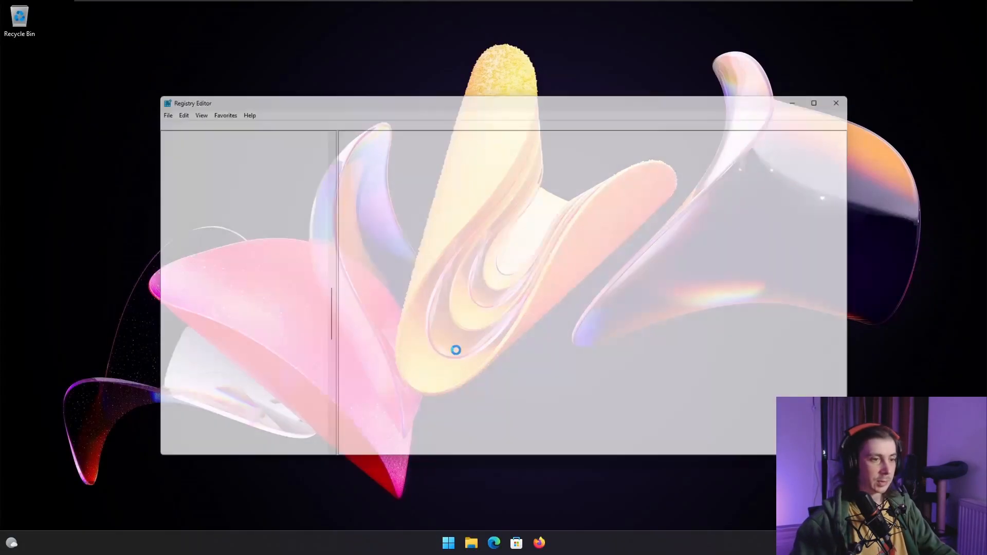
pyautogui.scroll(12, 327, 248)
pyautogui.scroll(10, 327, 248)
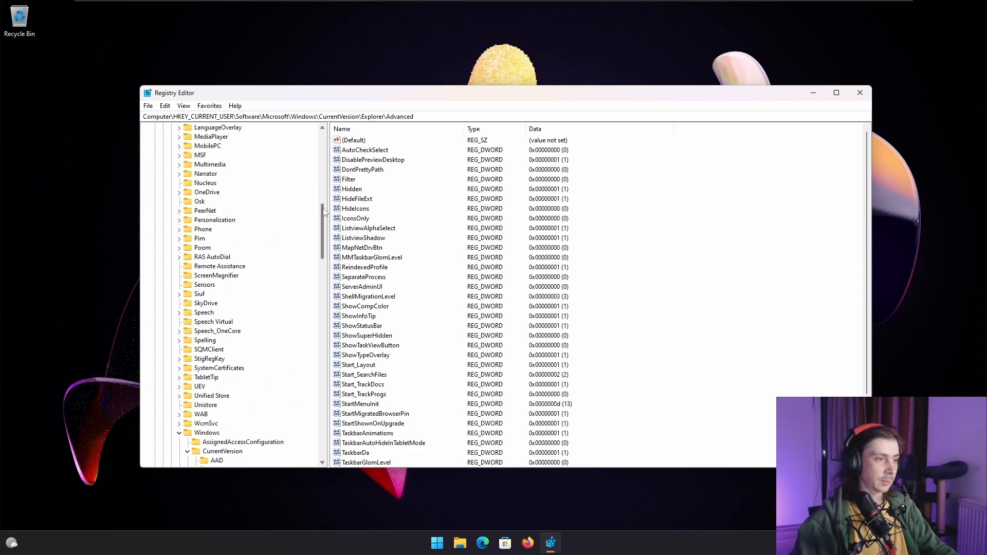
pyautogui.click(162, 229)
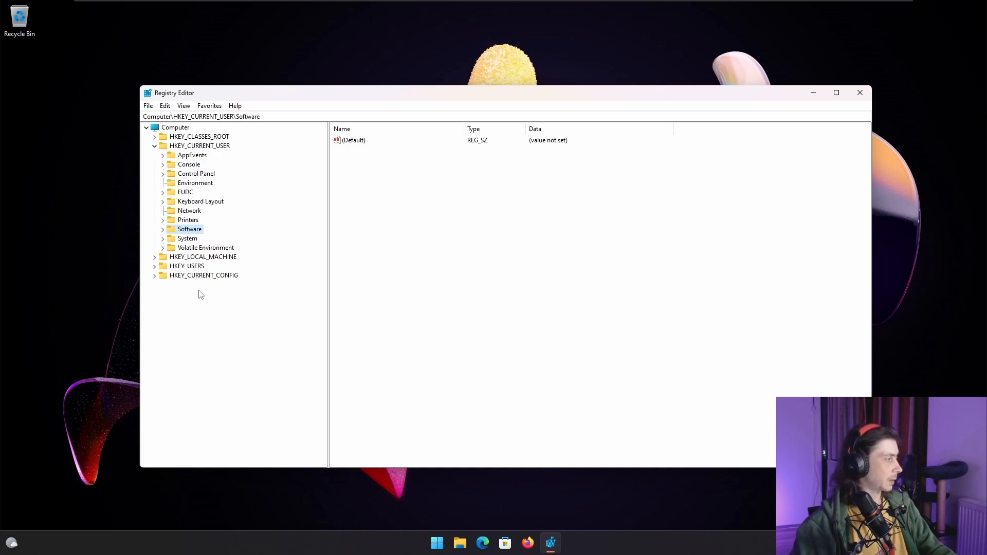
pyautogui.click(154, 146)
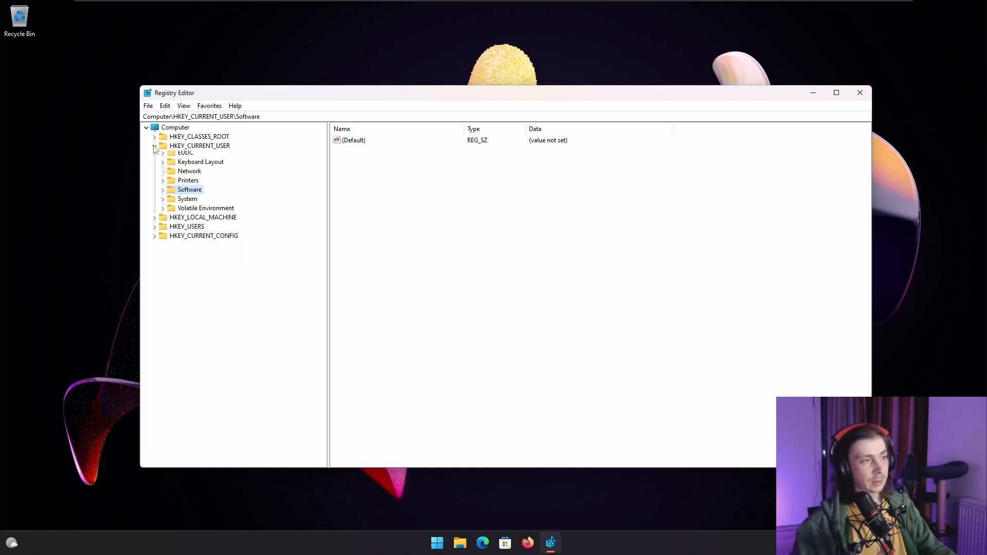
# - Expand the registry tree to HKEY_LOCAL_MACHINE\SOFTWARE\Policies\Microsoft\Windows and select the Windows key
pyautogui.click(154, 156)
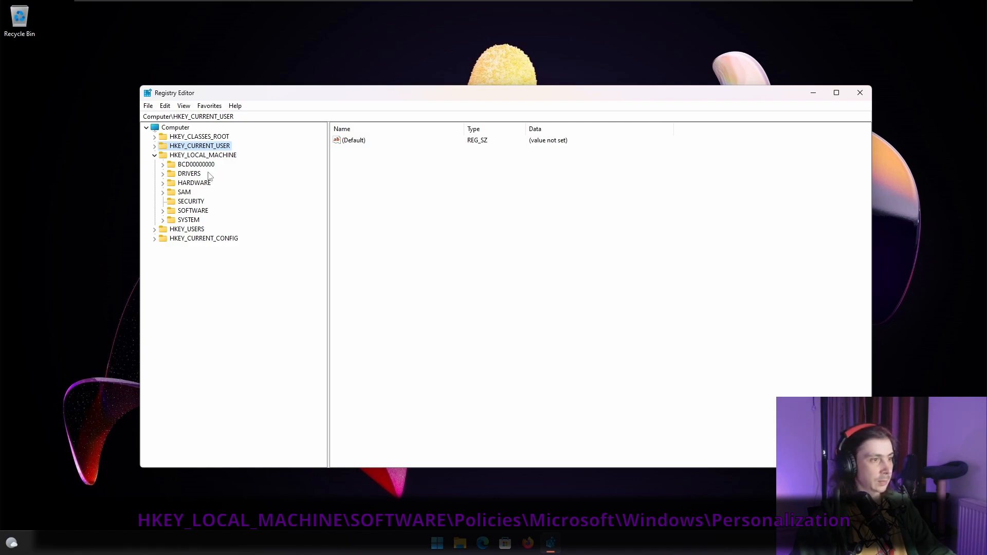
pyautogui.press('Tab')
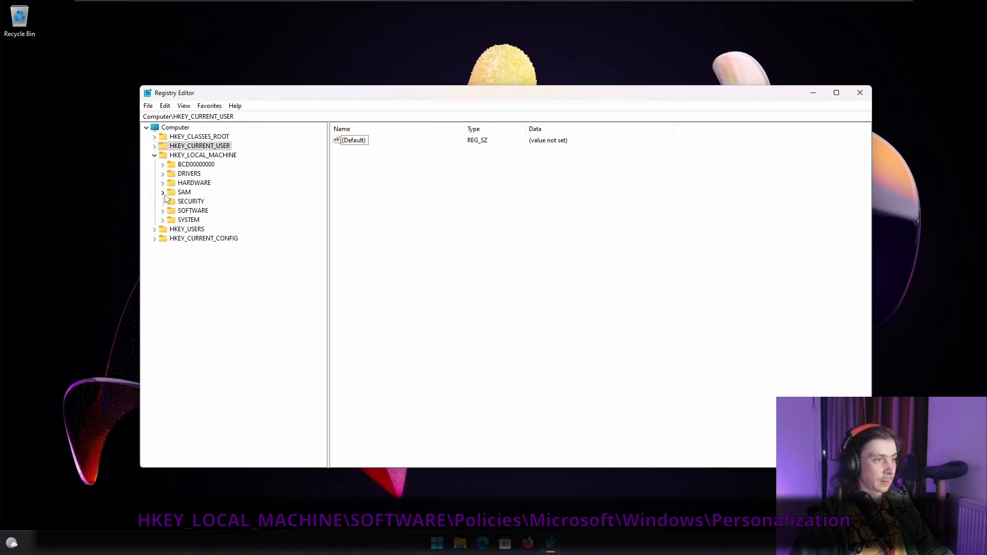
pyautogui.click(153, 276)
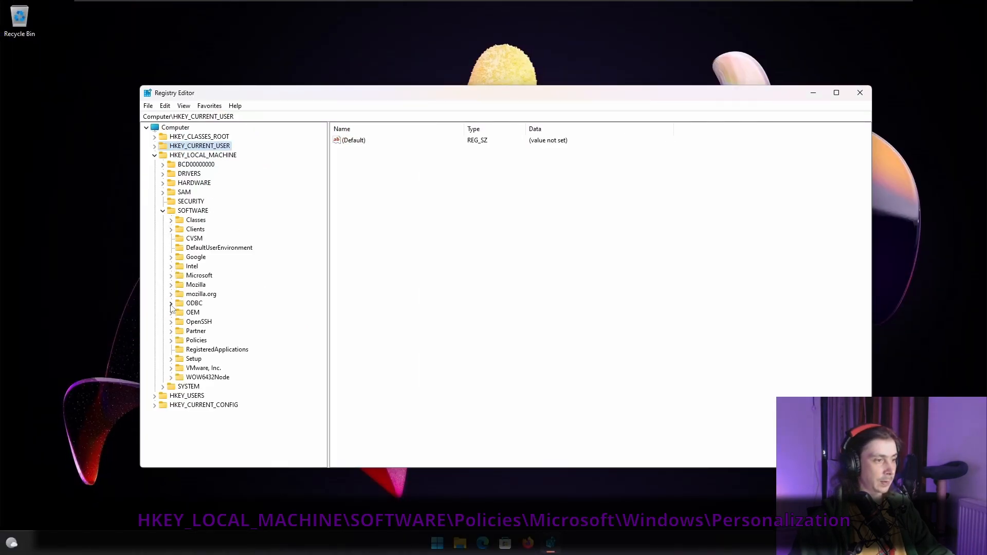
pyautogui.click(171, 340)
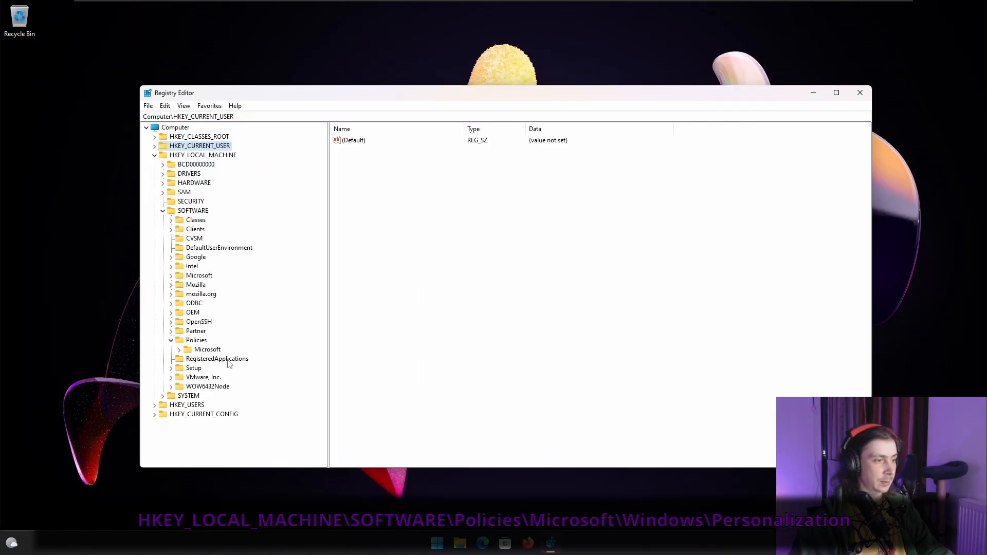
pyautogui.click(180, 350)
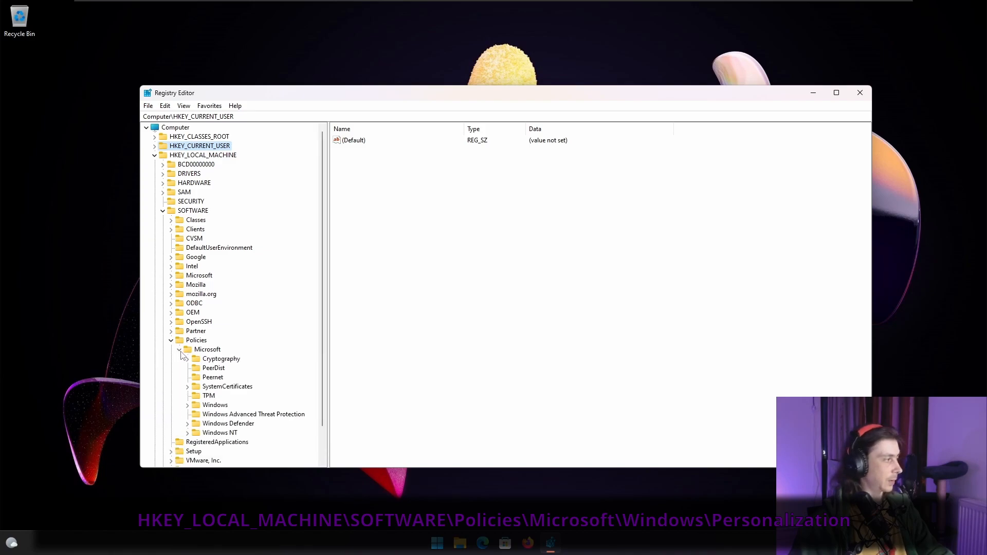
pyautogui.click(189, 406)
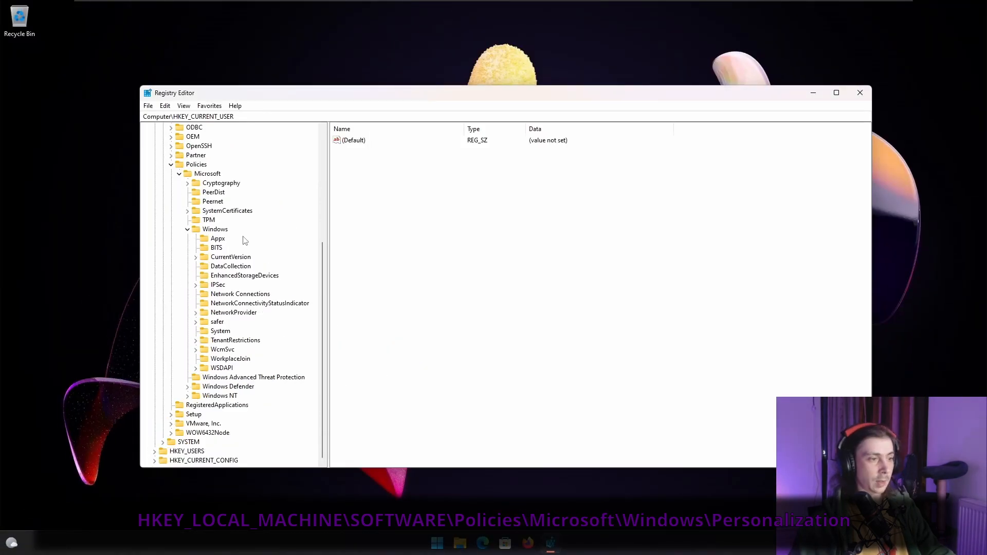
pyautogui.click(214, 231)
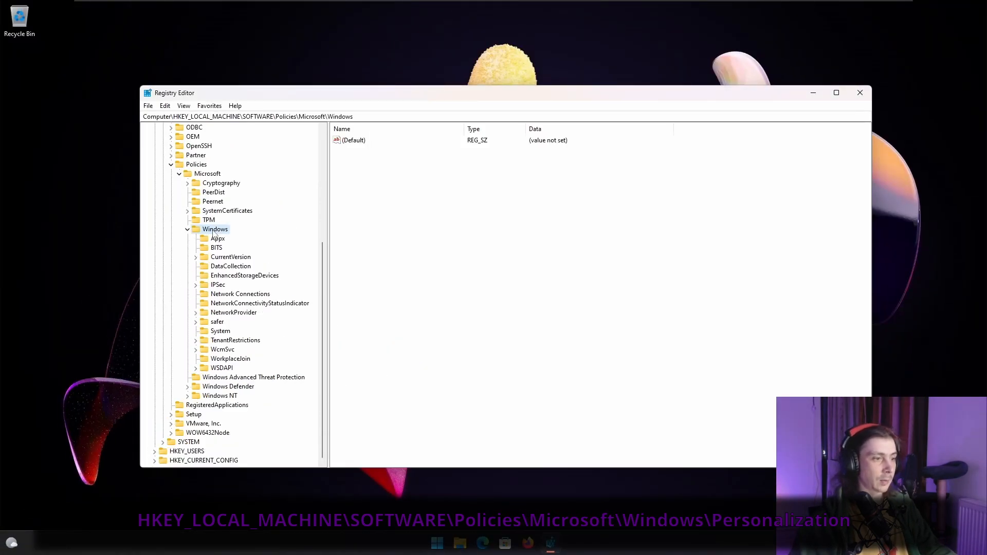
# - Create a new subkey named Personalization under the Windows policies key
pyautogui.rightClick(214, 232)
pyautogui.moveTo(241, 250)
pyautogui.click(378, 250)
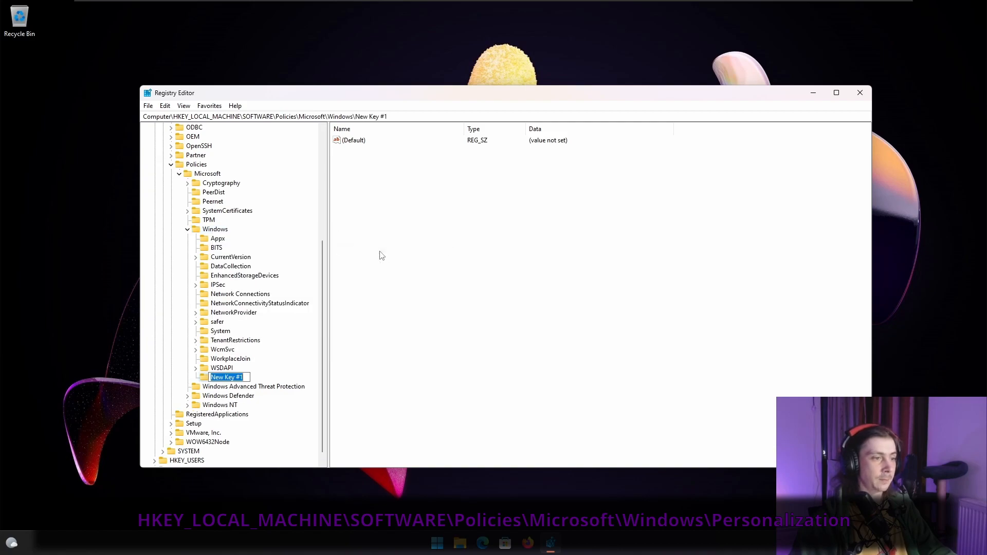
pyautogui.write('Personali')
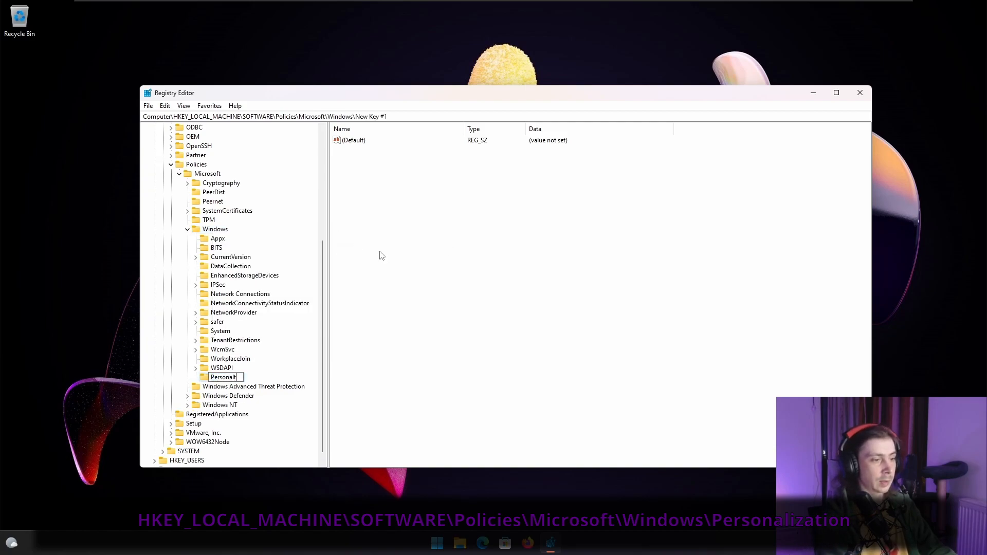
pyautogui.write('zation')
pyautogui.press('Return')
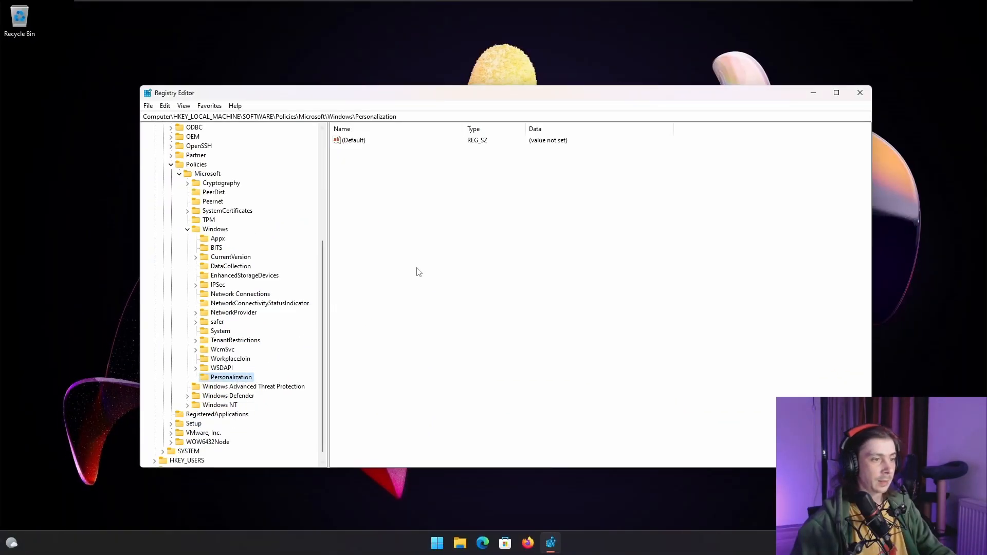
# - Create a DWORD (32-bit) value named NoLockScreen in the Personalization key
pyautogui.click(684, 141)
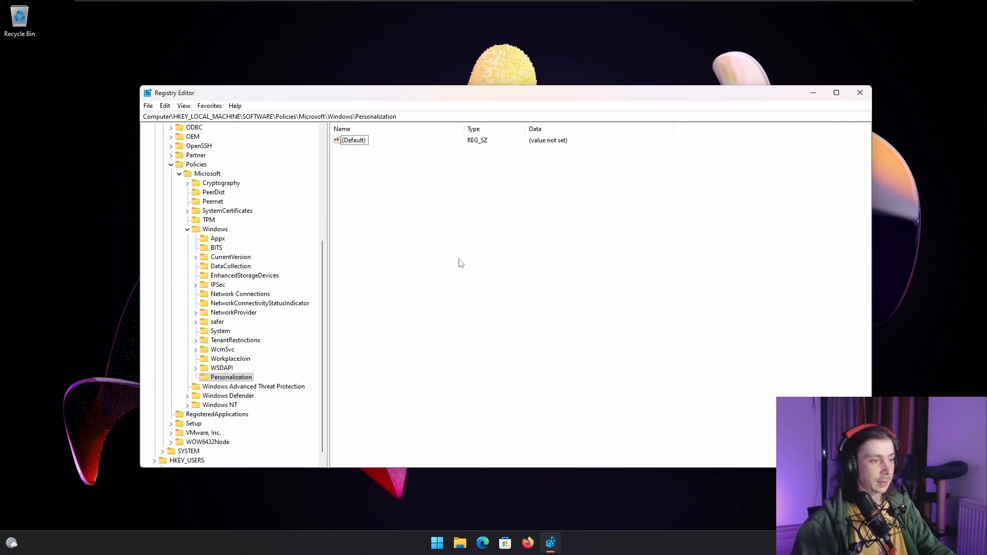
pyautogui.rightClick(519, 233)
pyautogui.moveTo(564, 242)
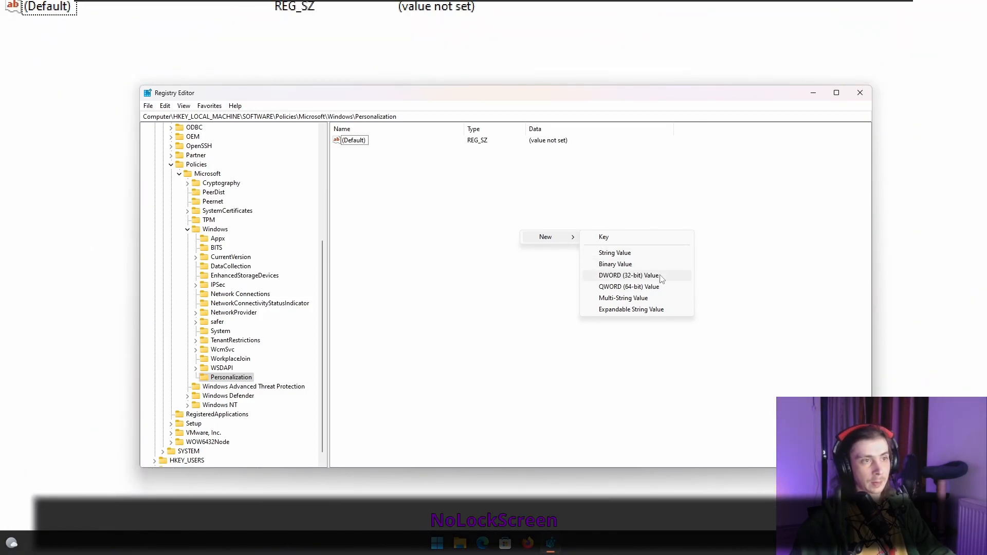
pyautogui.rightClick(514, 228)
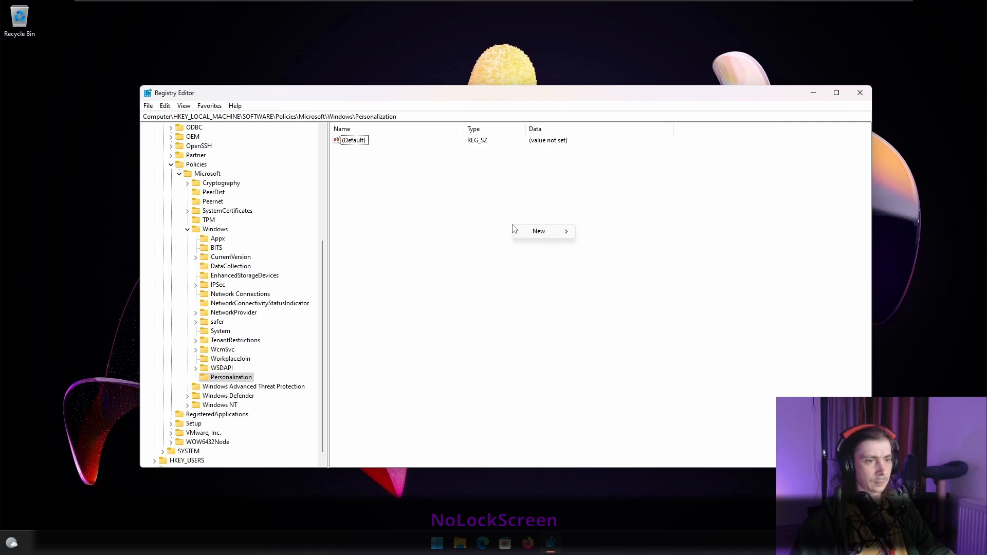
pyautogui.moveTo(540, 231)
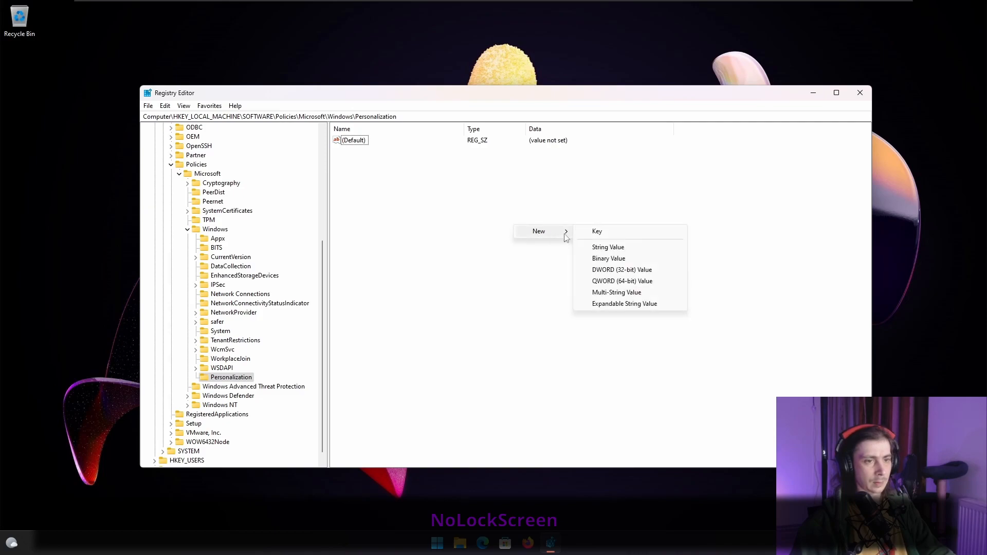
pyautogui.click(607, 269)
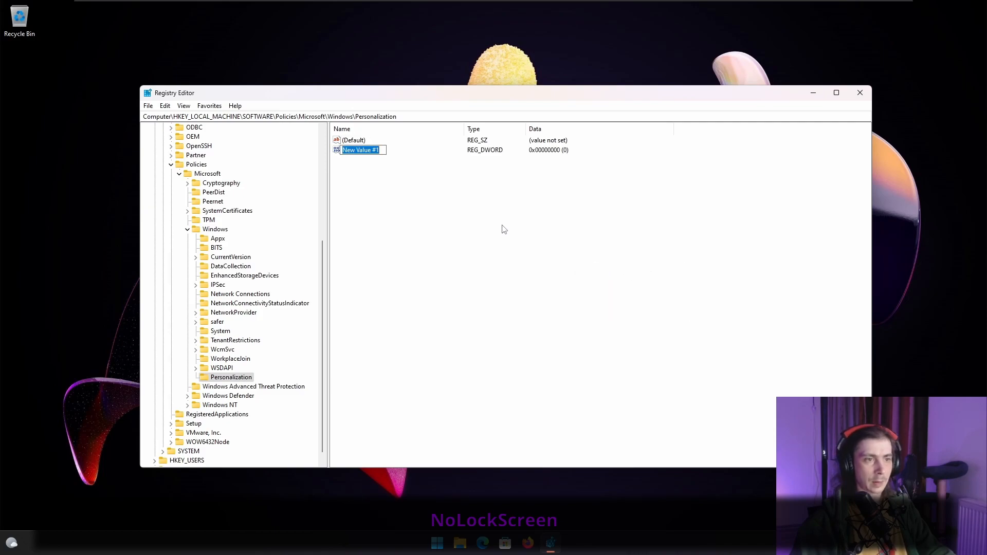
pyautogui.write('NoLoc')
pyautogui.write('creen')
pyautogui.press('Return')
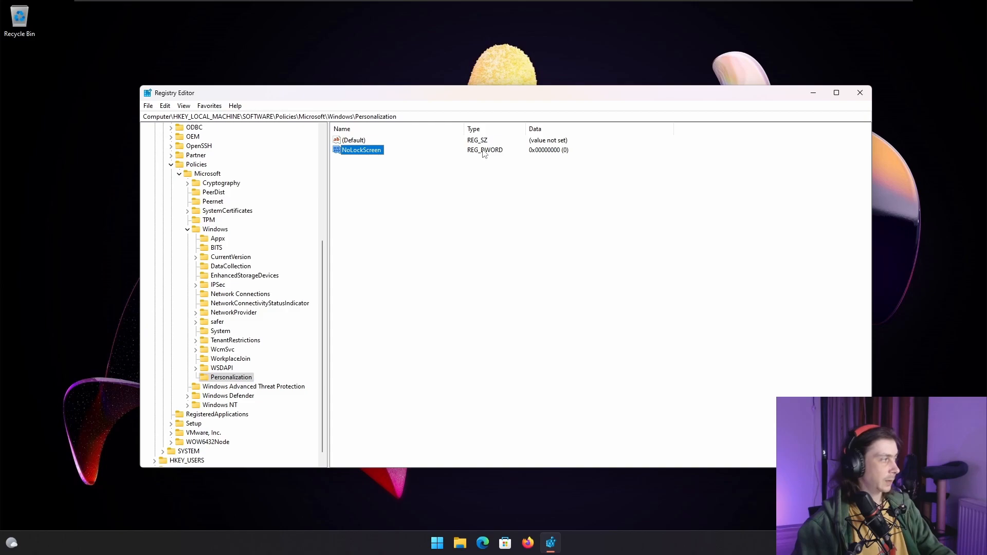
# - Set the NoLockScreen value data to 1 and close Registry Editor
pyautogui.doubleClick(371, 151)
pyautogui.write('1')
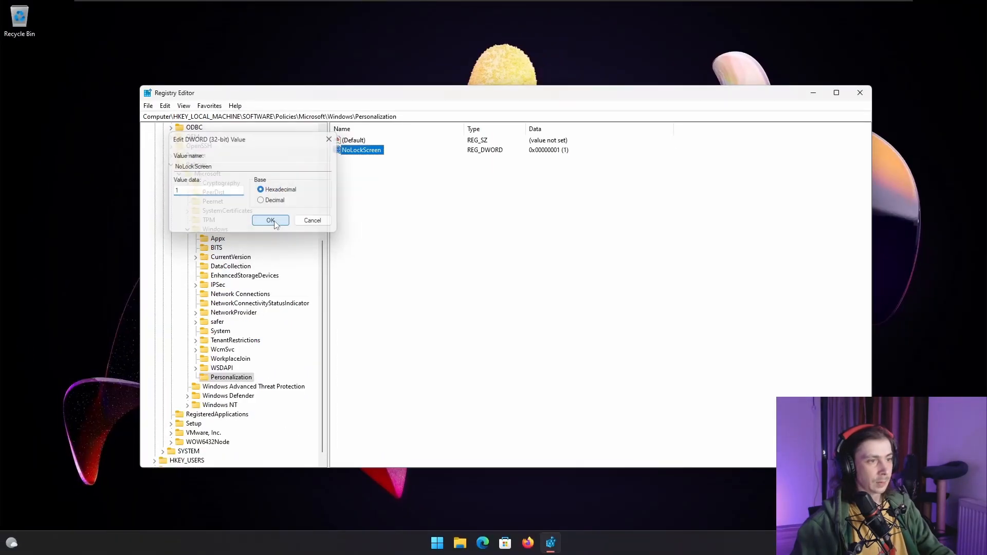
pyautogui.click(362, 256)
pyautogui.click(855, 96)
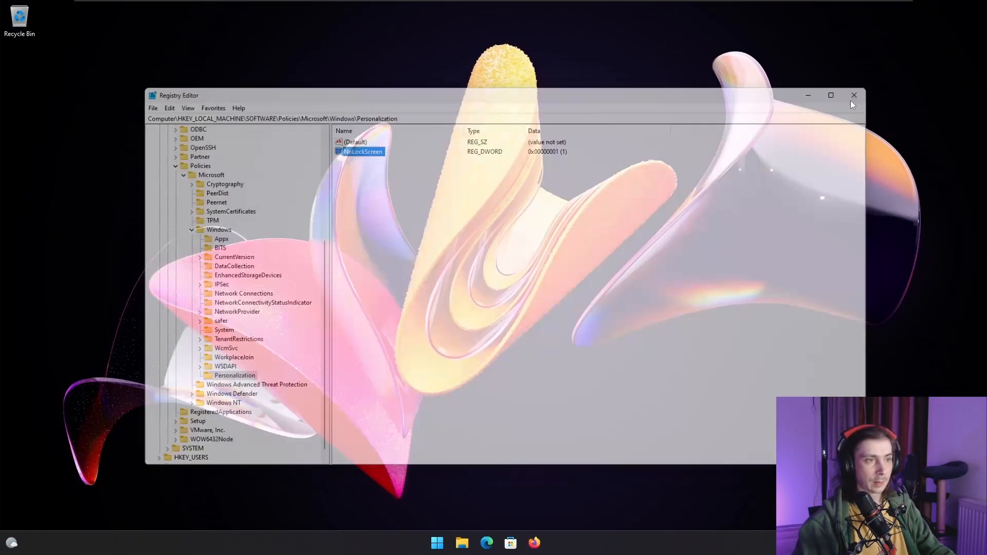
# - Sign out of Windows to test the NoLockScreen setting
pyautogui.rightClick(453, 541)
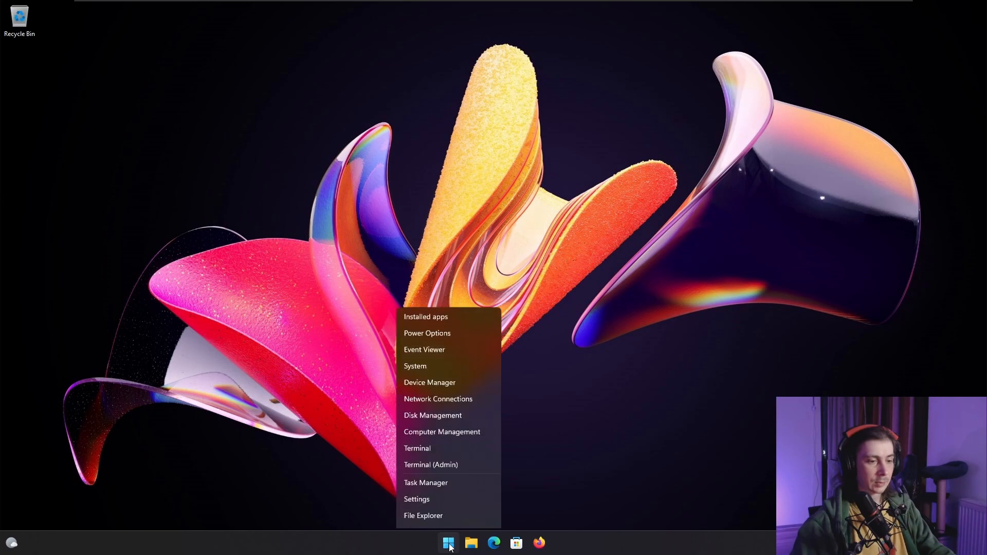
pyautogui.moveTo(497, 504)
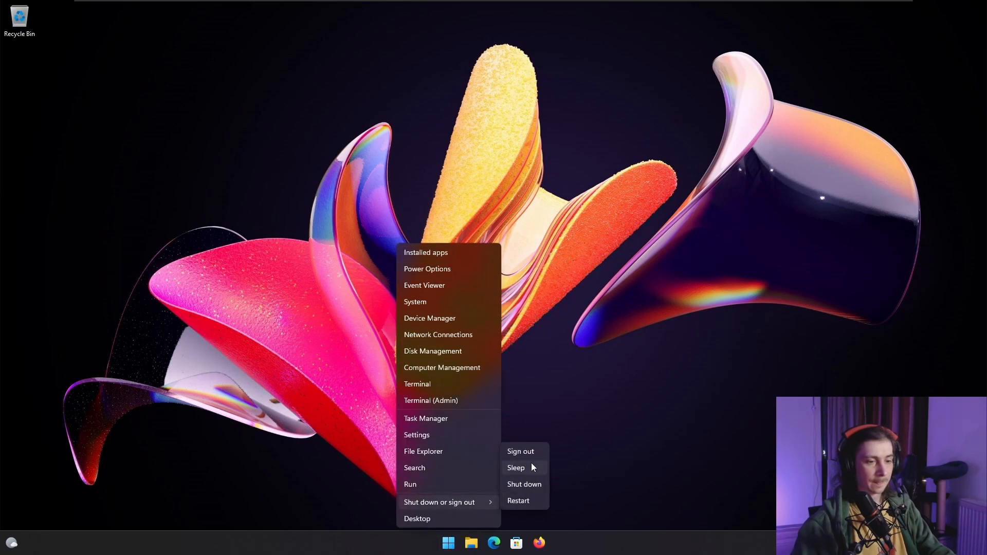
pyautogui.click(540, 449)
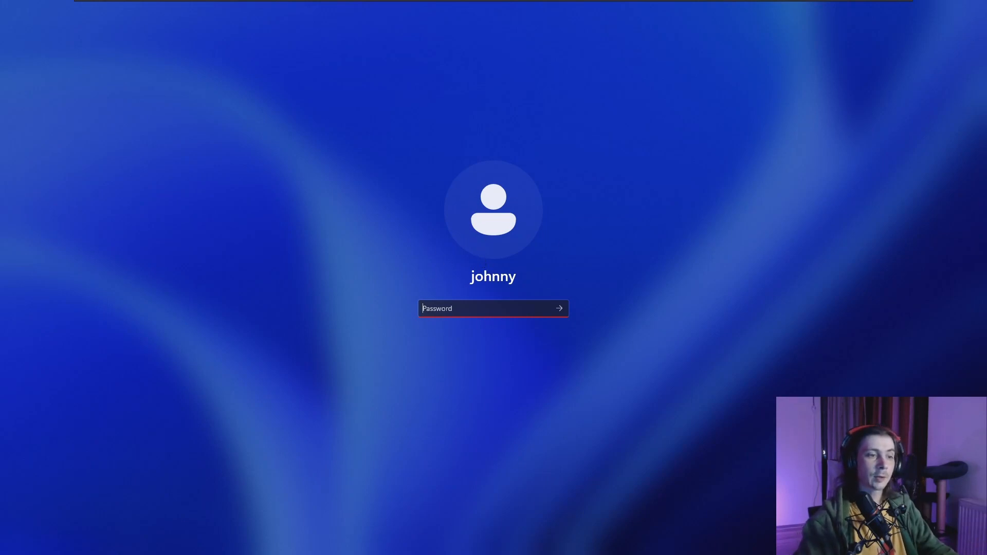
# - Enter the account password and sign back in to Windows
pyautogui.write('•')
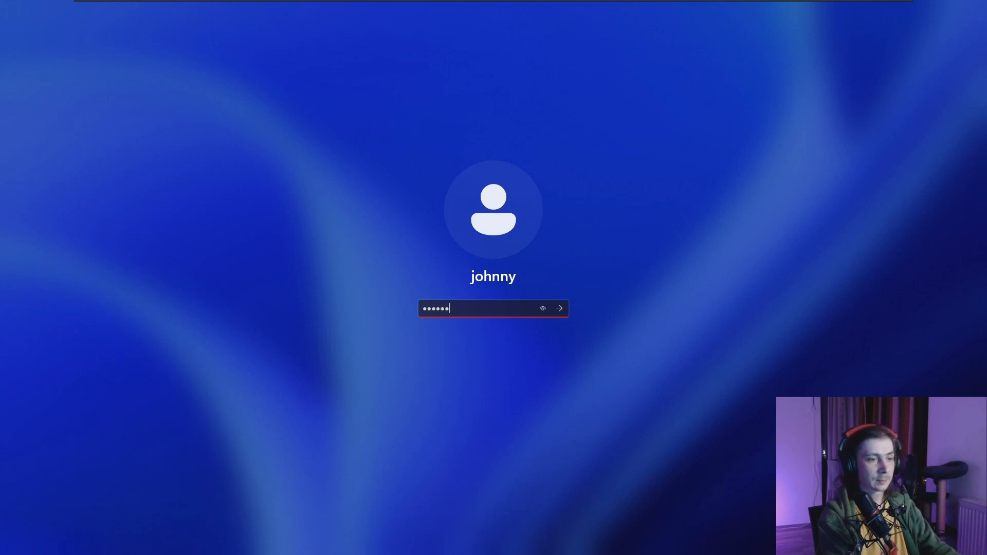
pyautogui.press('Return')
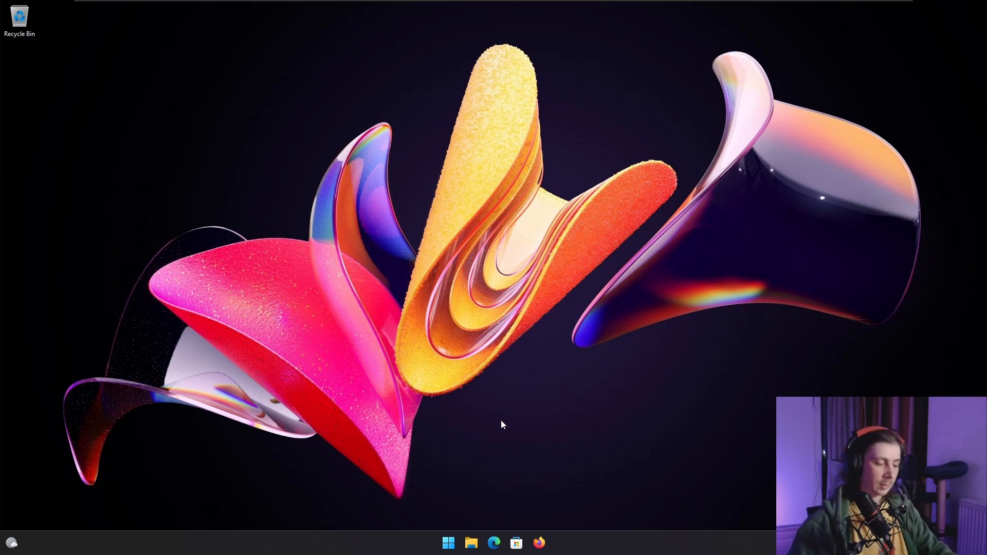
# - Open Registry Editor and collapse the expanded Policies and SOFTWARE keys under HKEY_LOCAL_MACHINE
pyautogui.press('super')
pyautogui.write('registry Editor')
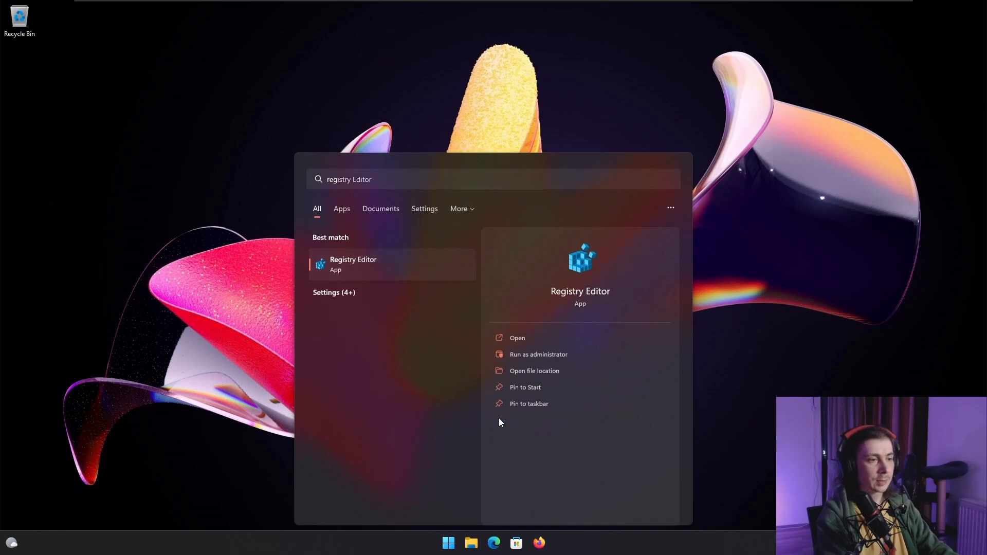
pyautogui.press('Return')
pyautogui.click(474, 350)
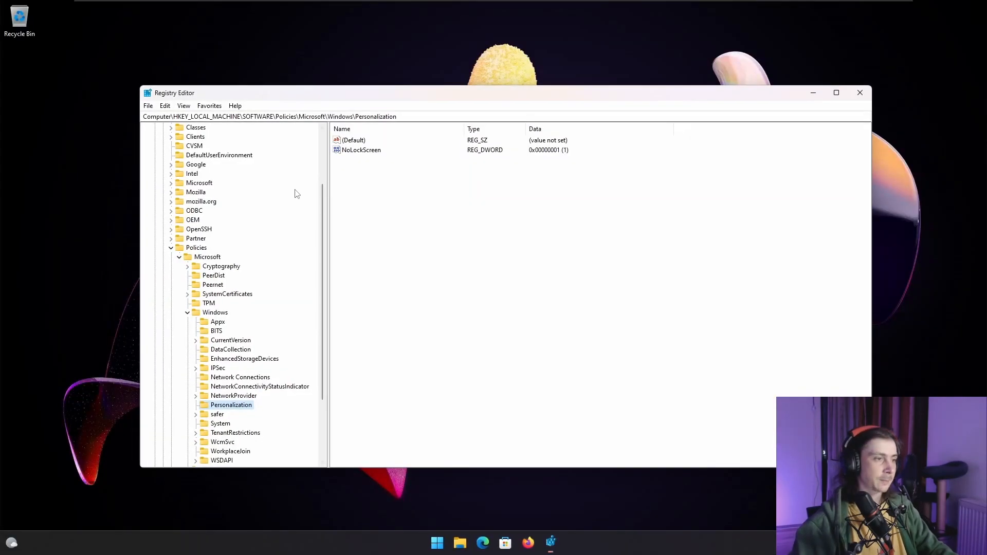
pyautogui.click(170, 248)
pyautogui.click(163, 202)
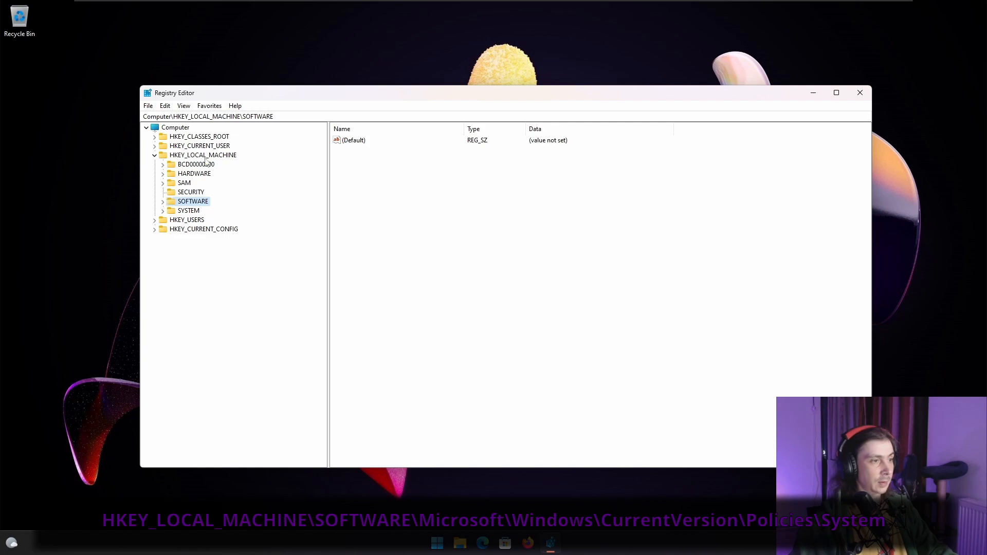
# - Expand the registry tree down to HKEY_LOCAL_MACHINE\SOFTWARE\Microsoft\Windows\CurrentVersion
pyautogui.click(162, 201)
pyautogui.click(171, 267)
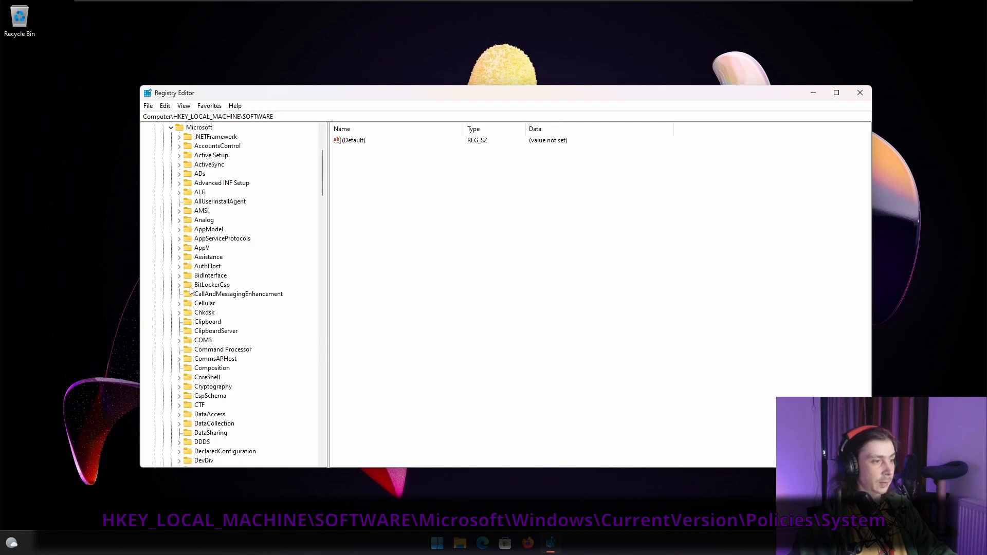
pyautogui.scroll(-20, 215, 282)
pyautogui.scroll(-12, 199, 298)
pyautogui.scroll(20, 200, 291)
pyautogui.scroll(2, 200, 279)
pyautogui.scroll(-2, 199, 280)
pyautogui.scroll(-16, 200, 280)
pyautogui.scroll(-18, 197, 280)
pyautogui.scroll(-15, 196, 280)
pyautogui.scroll(-4, 196, 280)
pyautogui.click(179, 359)
pyautogui.scroll(-3, 240, 344)
pyautogui.click(192, 220)
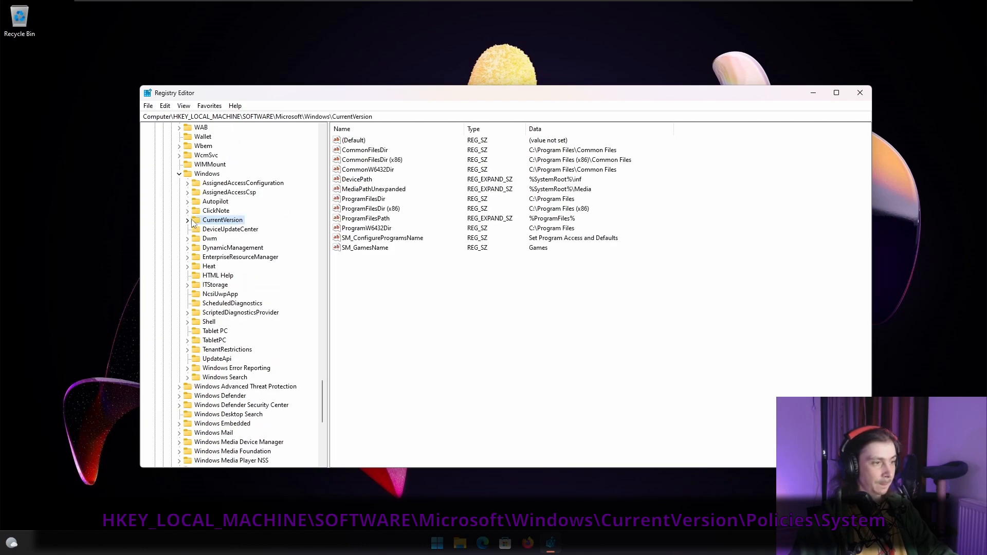
pyautogui.click(190, 219)
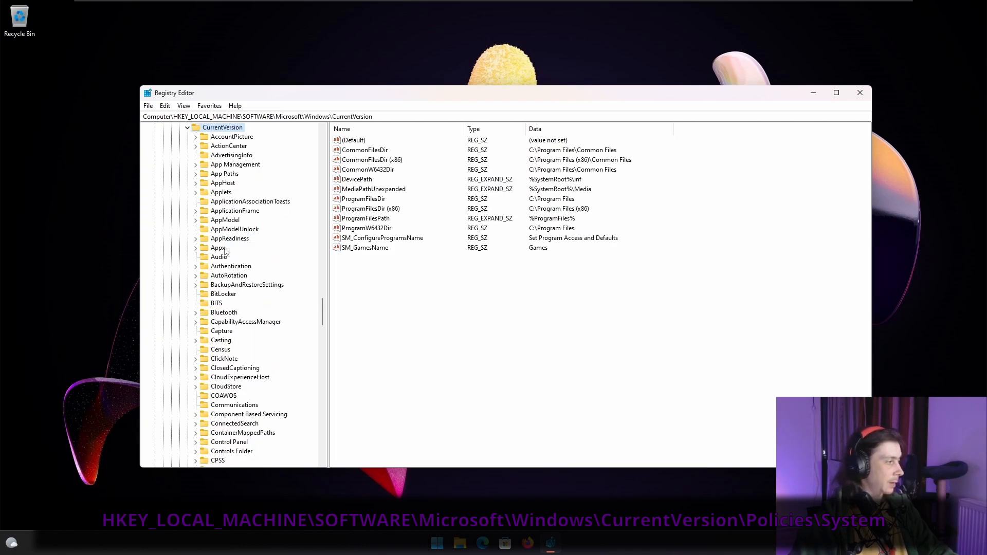
# - Open the Policies\System key under CurrentVersion and expand its subkeys
pyautogui.scroll(-16, 235, 241)
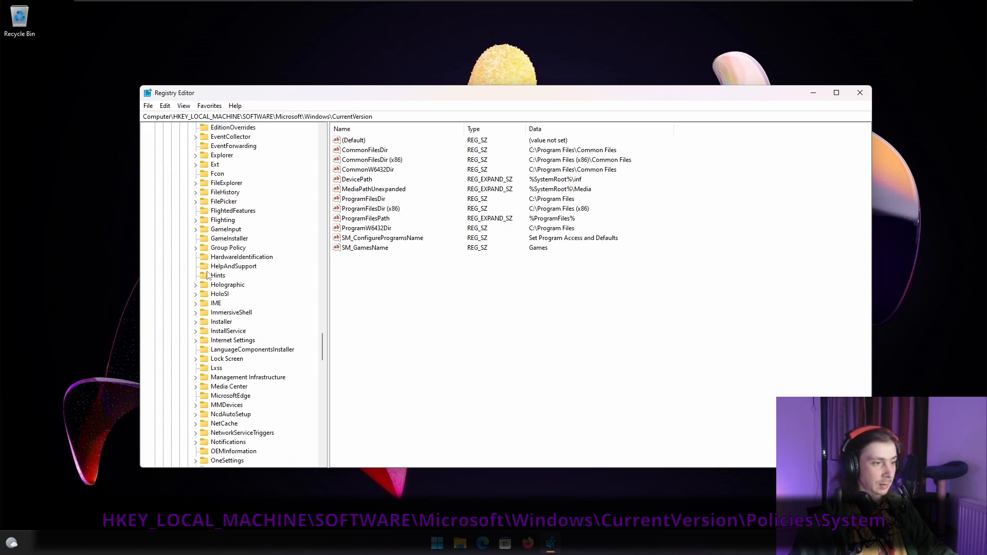
pyautogui.scroll(-8, 210, 349)
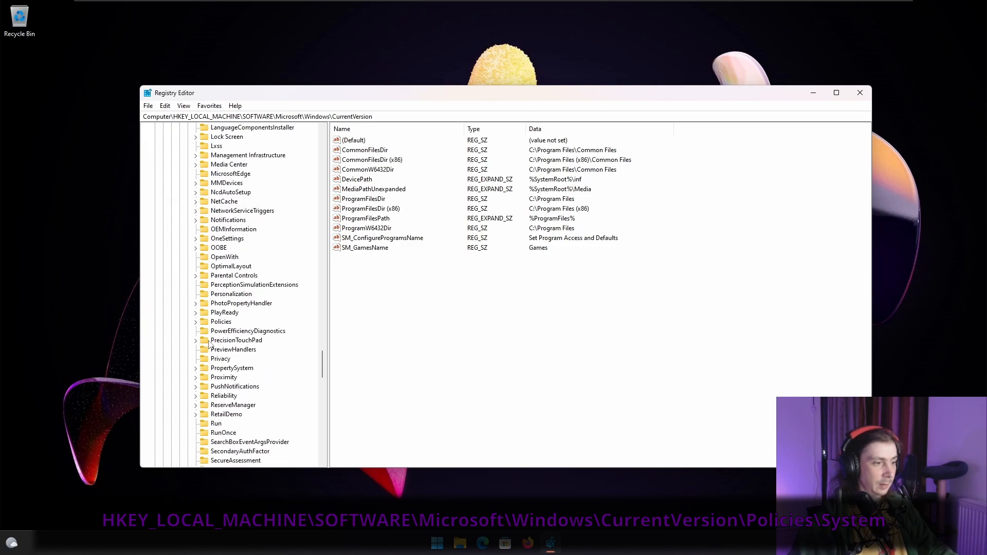
pyautogui.click(196, 322)
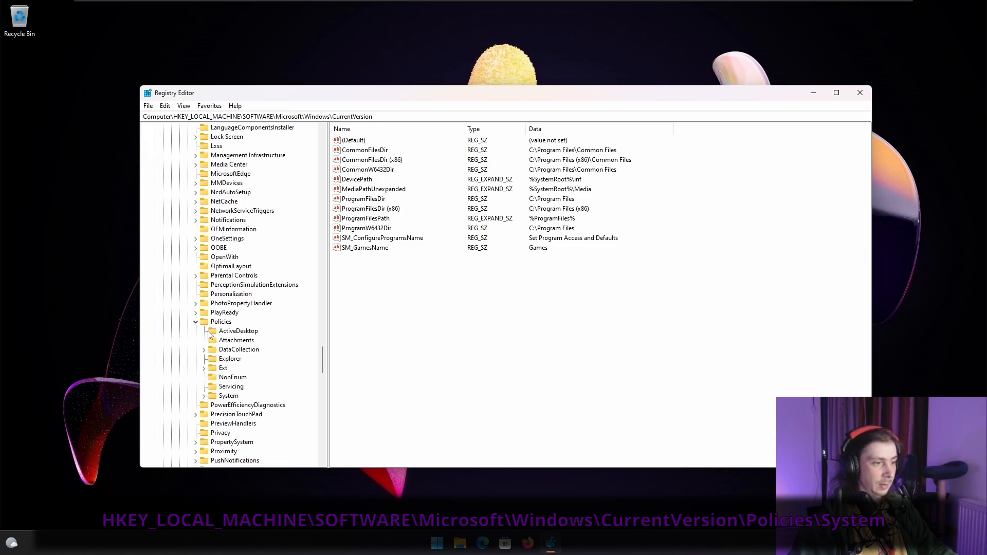
pyautogui.click(236, 396)
pyautogui.click(205, 395)
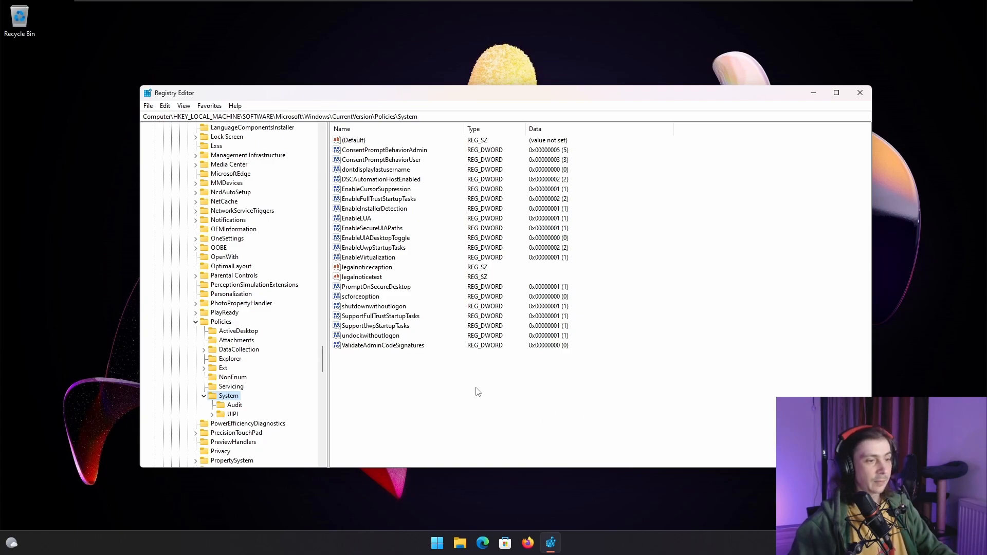
# - Create a DWORD (32-bit) value named verbosestatus in the System key
pyautogui.rightClick(450, 388)
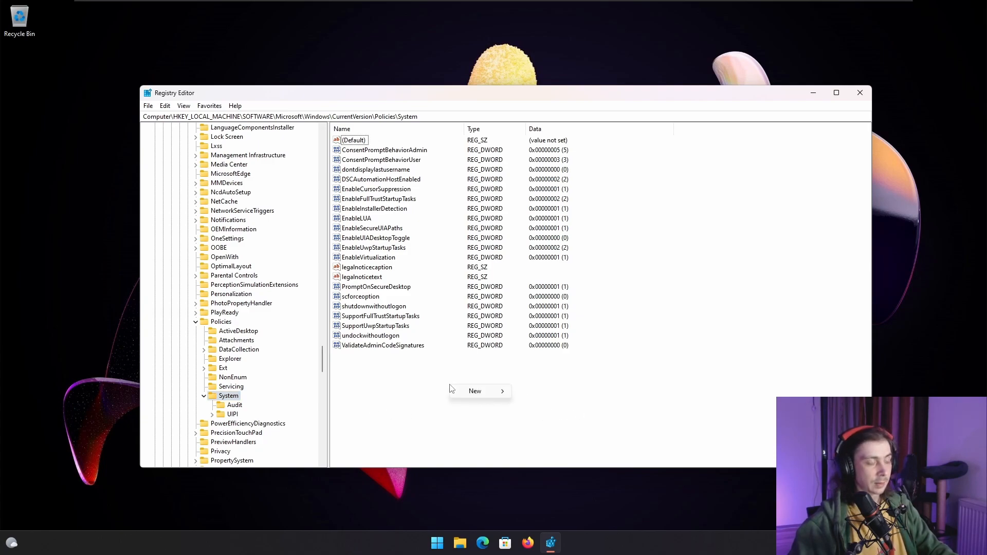
pyautogui.moveTo(482, 393)
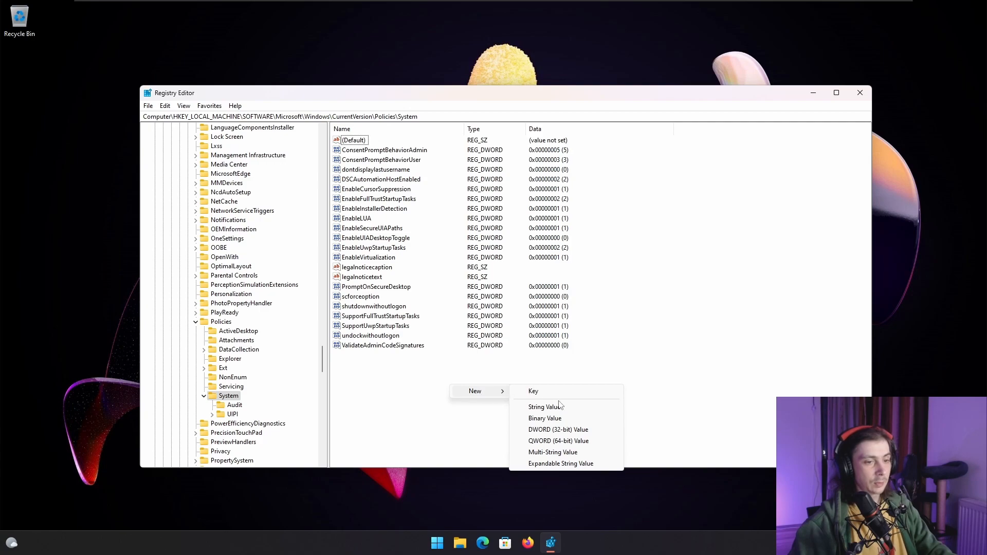
pyautogui.click(584, 431)
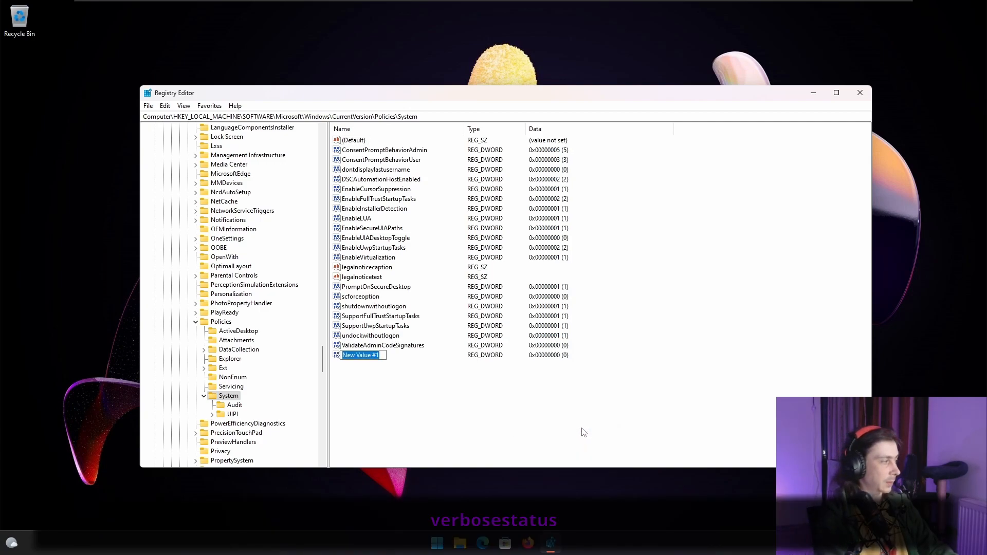
pyautogui.write('verbosestatus')
pyautogui.press('Return')
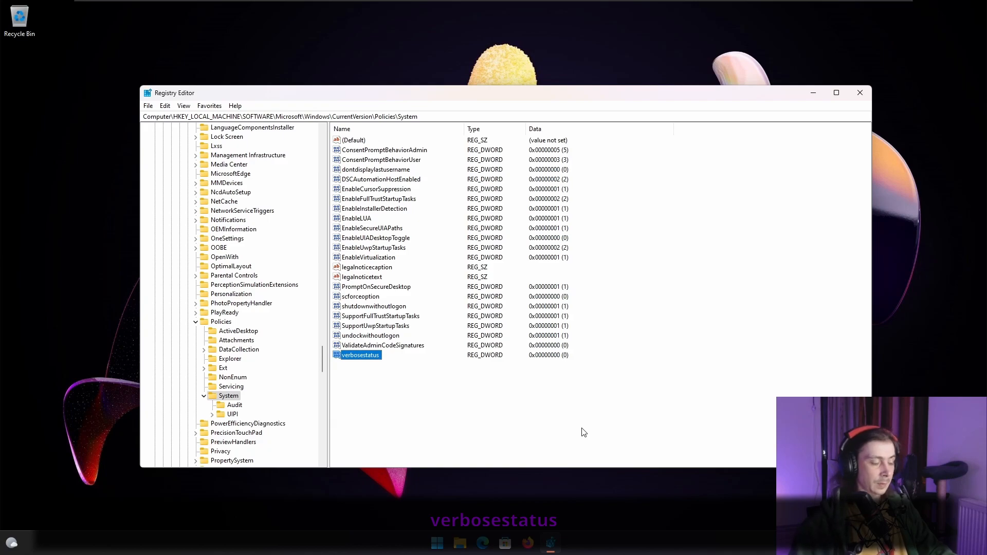
pyautogui.click(401, 385)
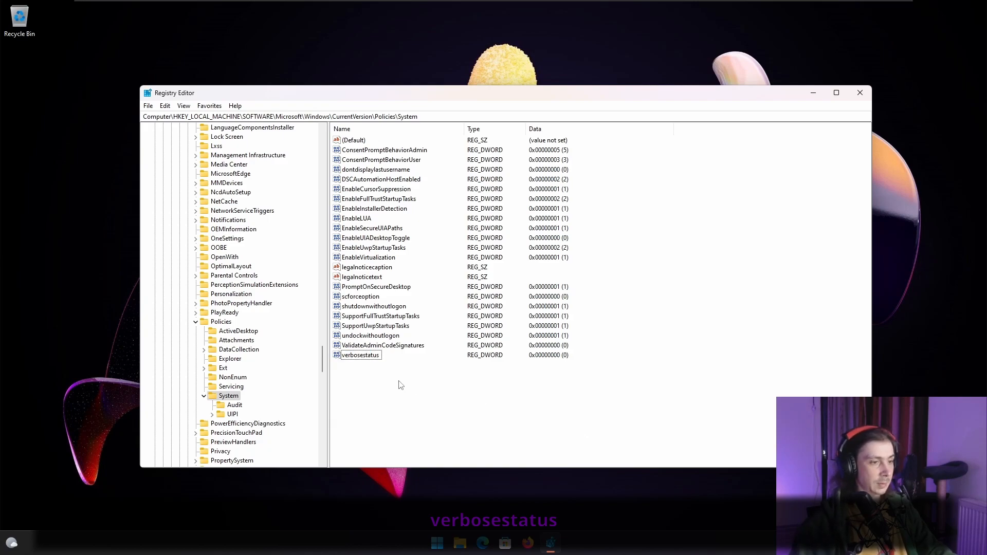
# - Launch ZoomIt.exe and briefly magnify the list of values in the System key
pyautogui.click(617, 541)
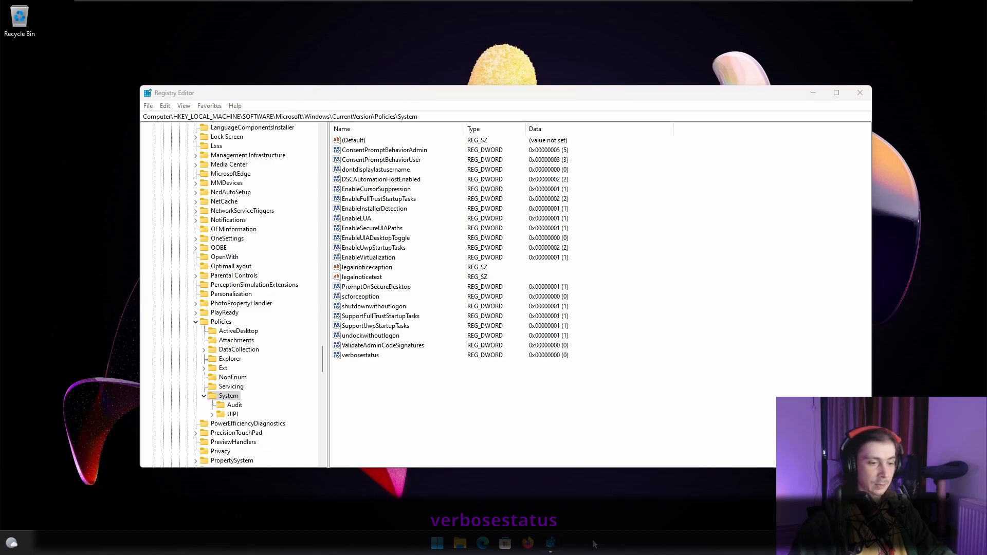
pyautogui.click(436, 543)
pyautogui.write('xzoo')
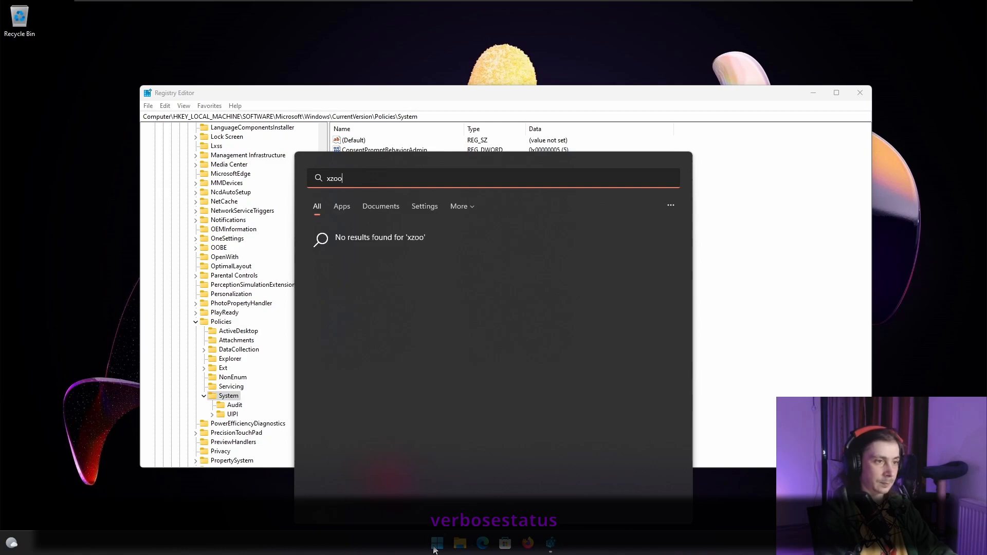
pyautogui.press('BackSpace')
pyautogui.press('BackSpace')
pyautogui.press('BackSpace')
pyautogui.press('BackSpace')
pyautogui.write('ZoomIt.exe')
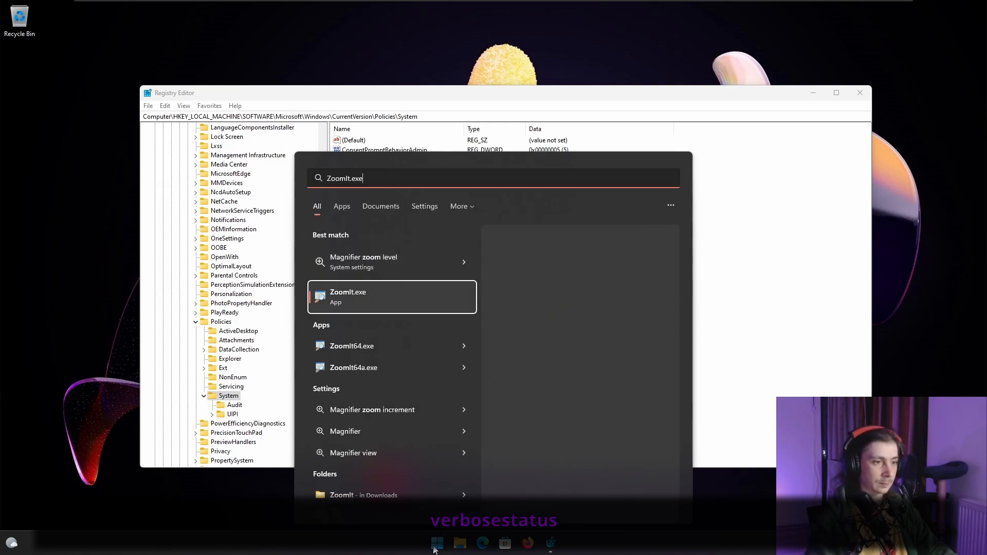
pyautogui.press('Return')
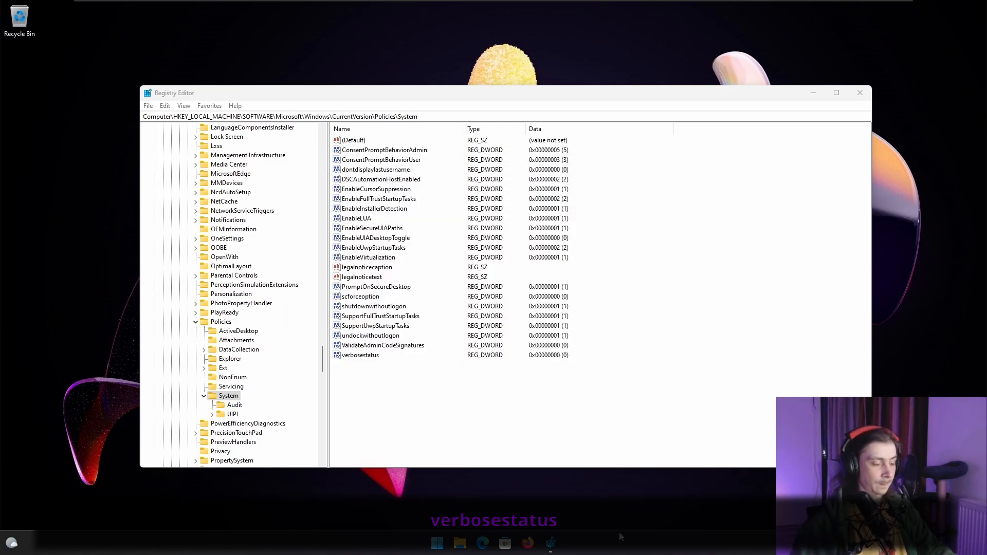
pyautogui.hotkey('ctrl', '1')
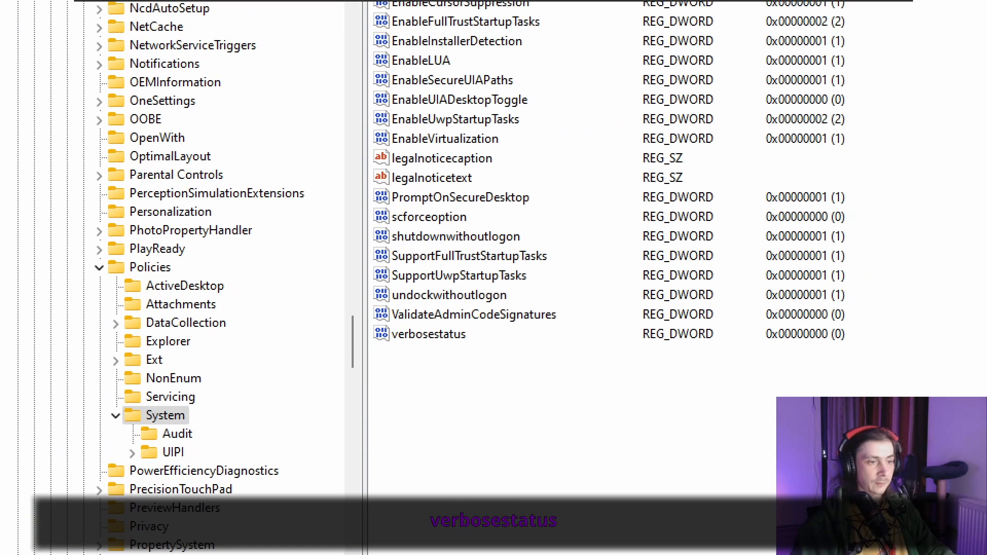
pyautogui.press('Escape')
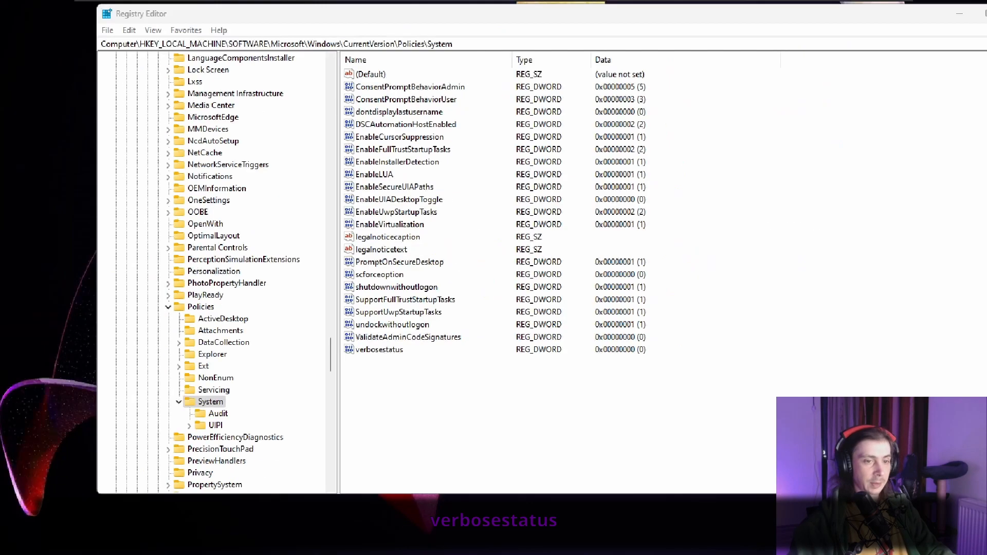
# - Set the verbosestatus value data to 1 and close Registry Editor
pyautogui.doubleClick(359, 355)
pyautogui.write('1')
pyautogui.hotkey('ctrl', '1')
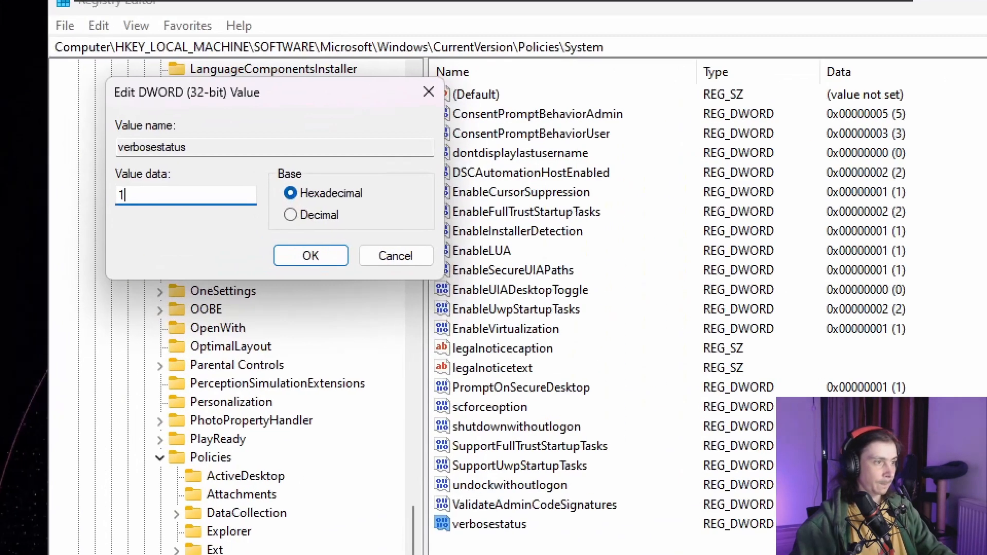
pyautogui.press('Escape')
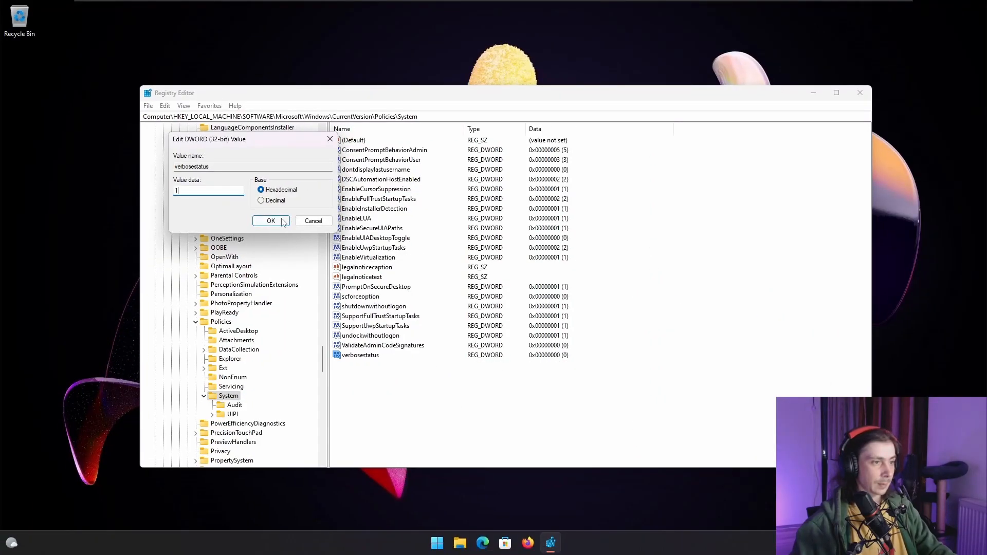
pyautogui.click(280, 220)
pyautogui.click(859, 93)
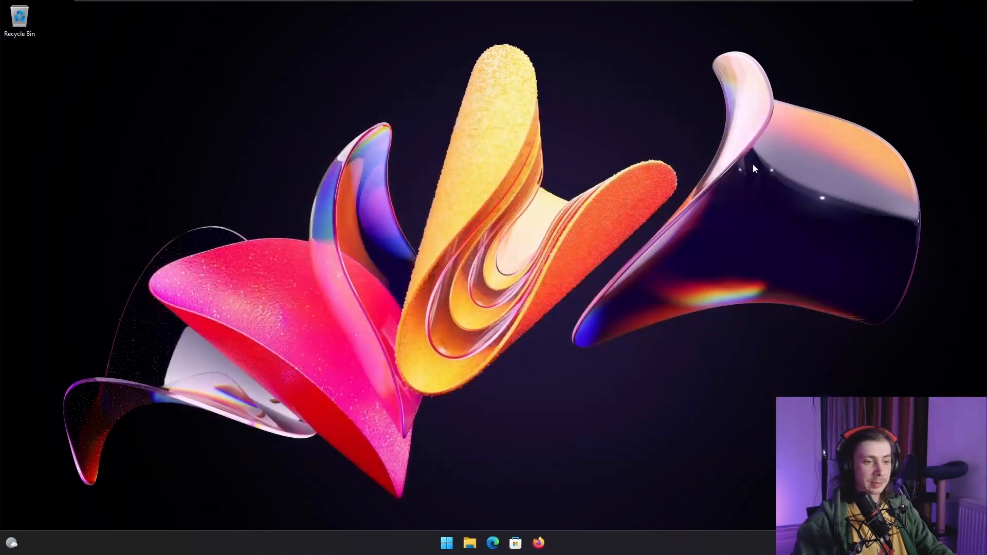
# - Restart Windows to test the verbosestatus setting
pyautogui.rightClick(447, 539)
pyautogui.moveTo(464, 502)
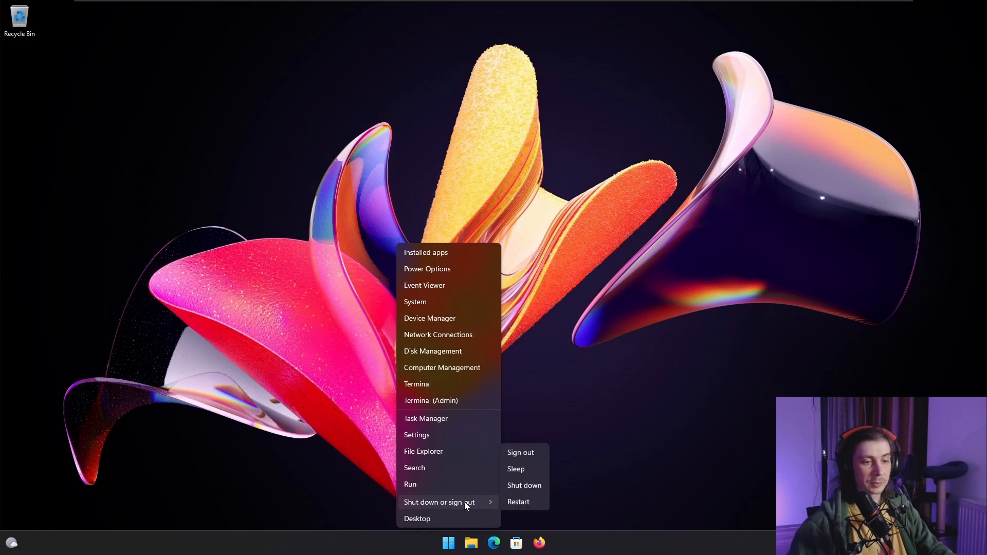
pyautogui.click(518, 500)
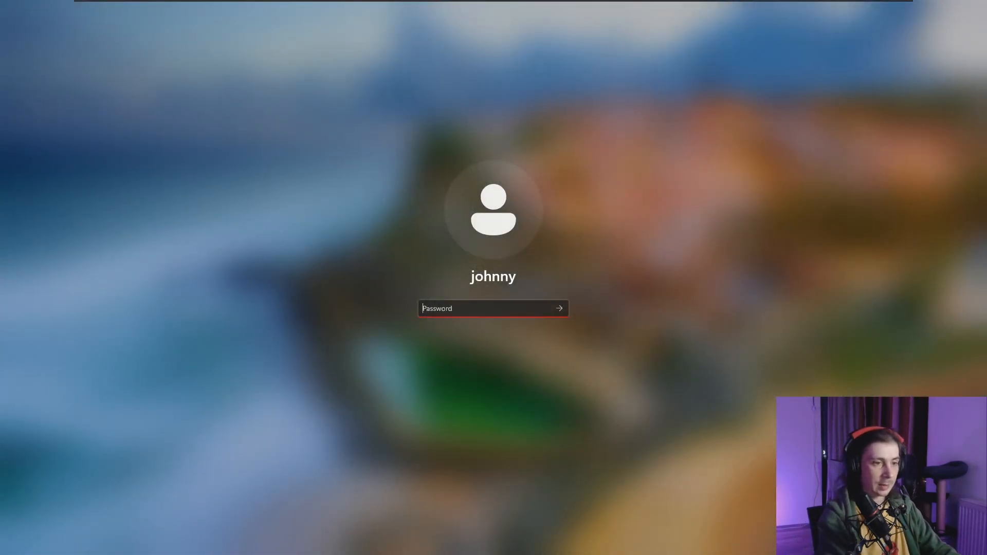
# - Sign in to Windows after the restart with the account password
pyautogui.write('****')
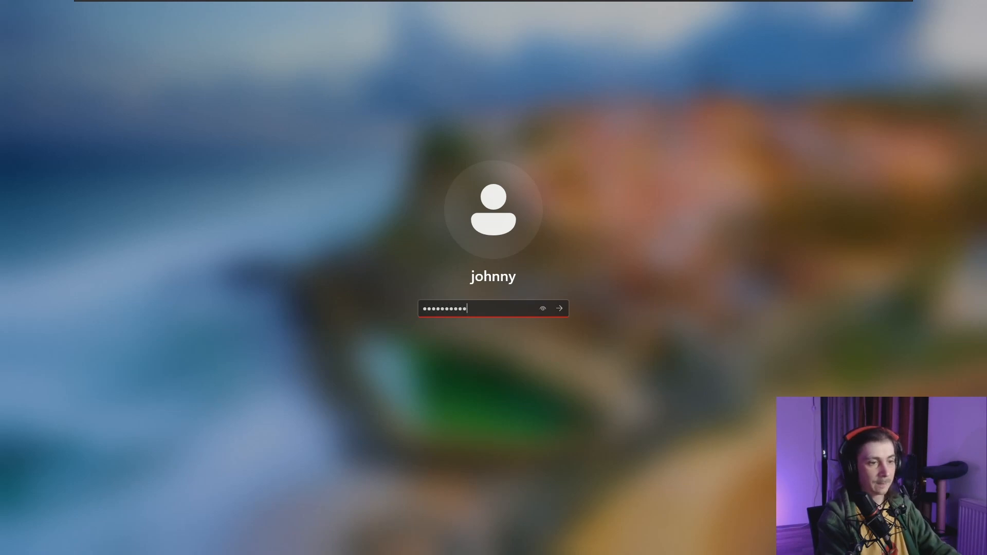
pyautogui.write('**********')
pyautogui.press('Return')
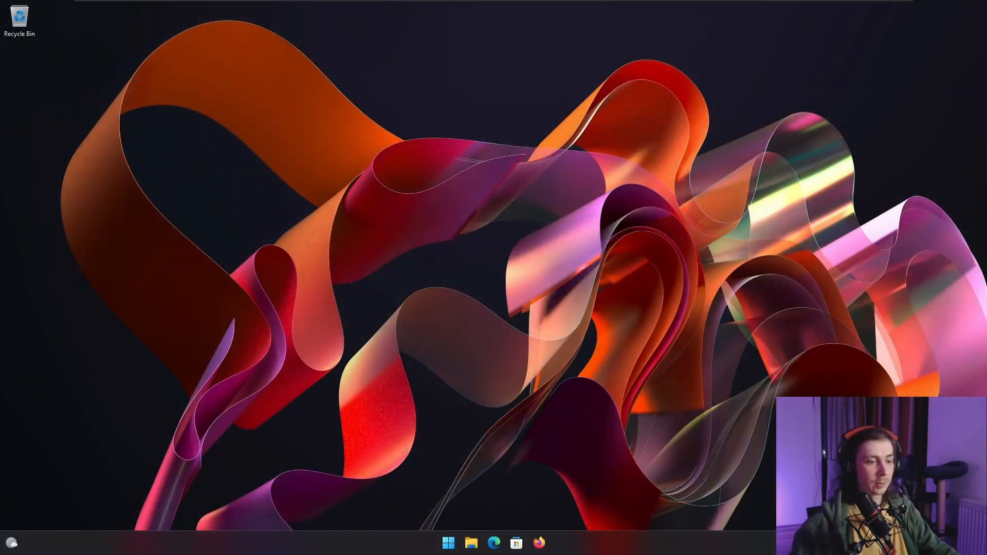